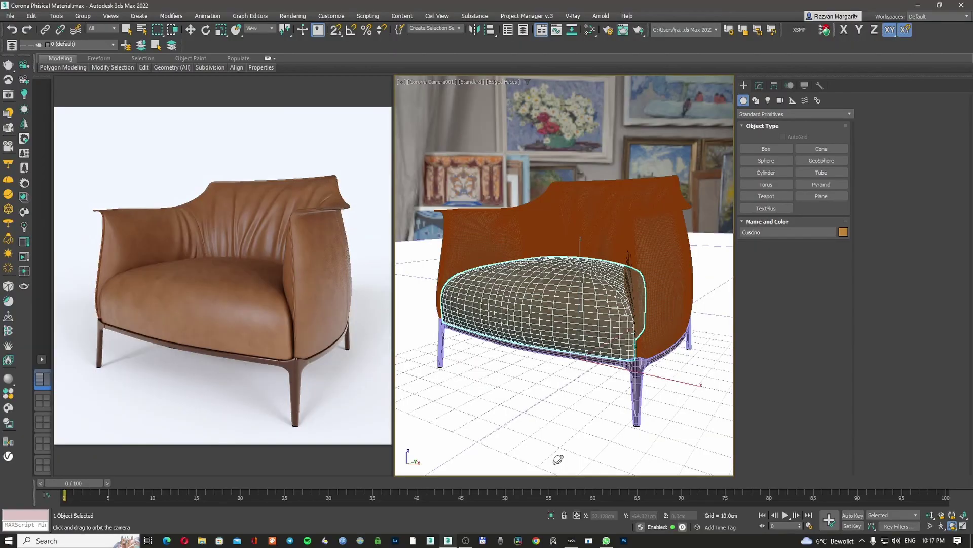
# In the Slate Material Editor, tidy the three bitmap nodes and the CoronaNormal node feeding the leather material.
pyautogui.scroll(4, 603, 249)
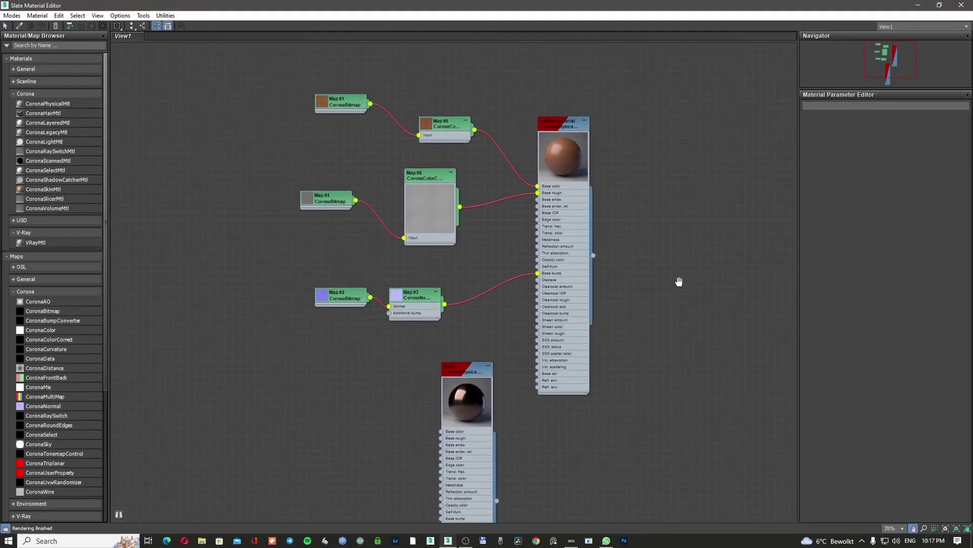
pyautogui.moveTo(323, 136); pyautogui.dragTo(306, 145)
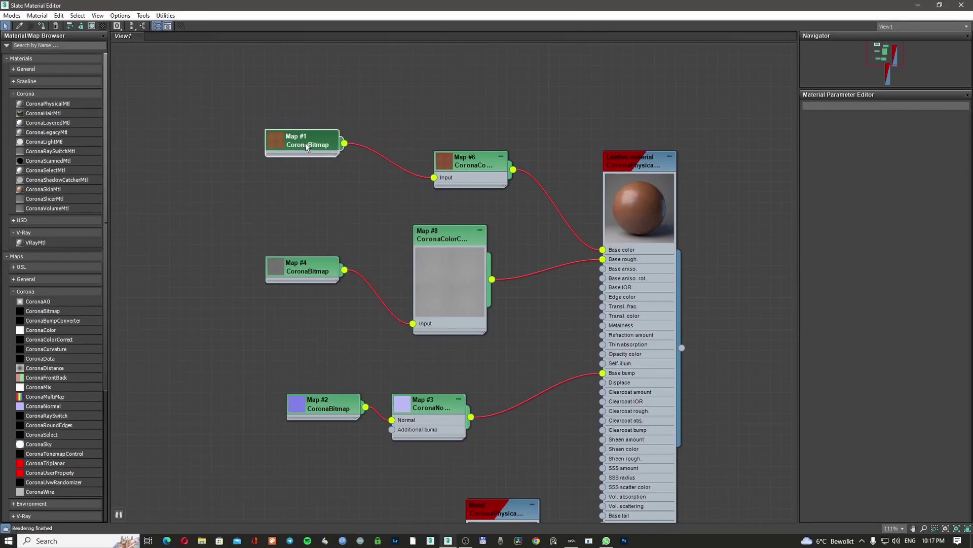
pyautogui.moveTo(326, 248); pyautogui.dragTo(320, 222, button='middle')
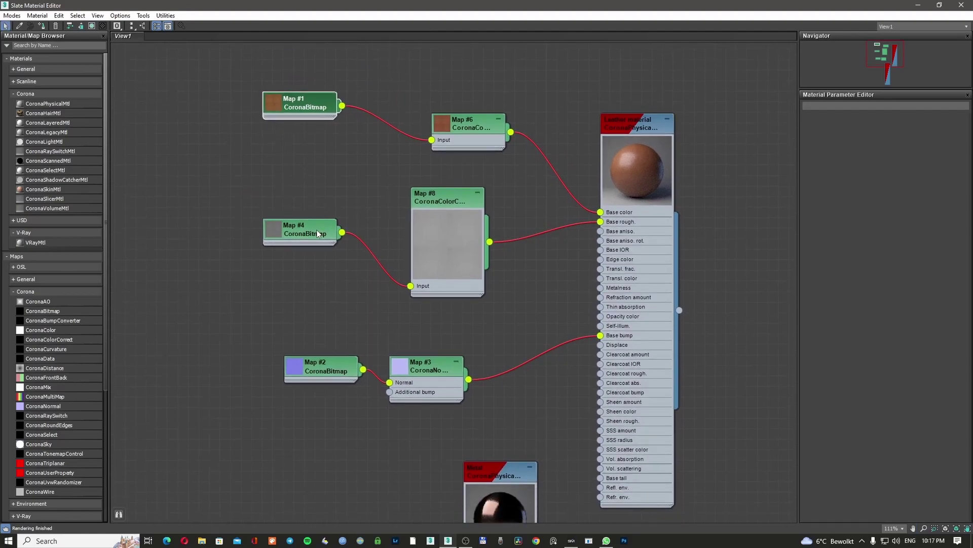
pyautogui.moveTo(317, 233); pyautogui.dragTo(307, 223)
pyautogui.moveTo(338, 355); pyautogui.dragTo(318, 345)
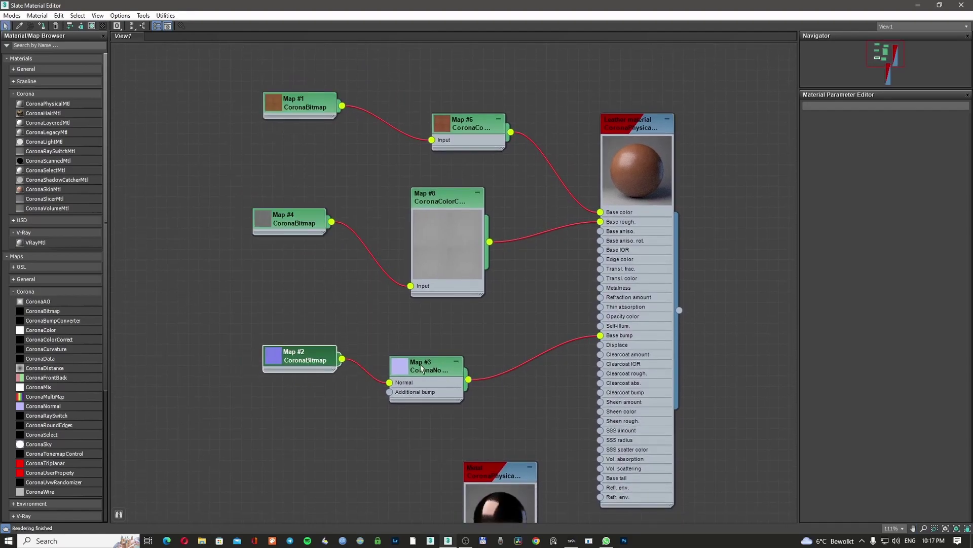
pyautogui.moveTo(424, 370); pyautogui.dragTo(404, 370)
pyautogui.click(536, 313)
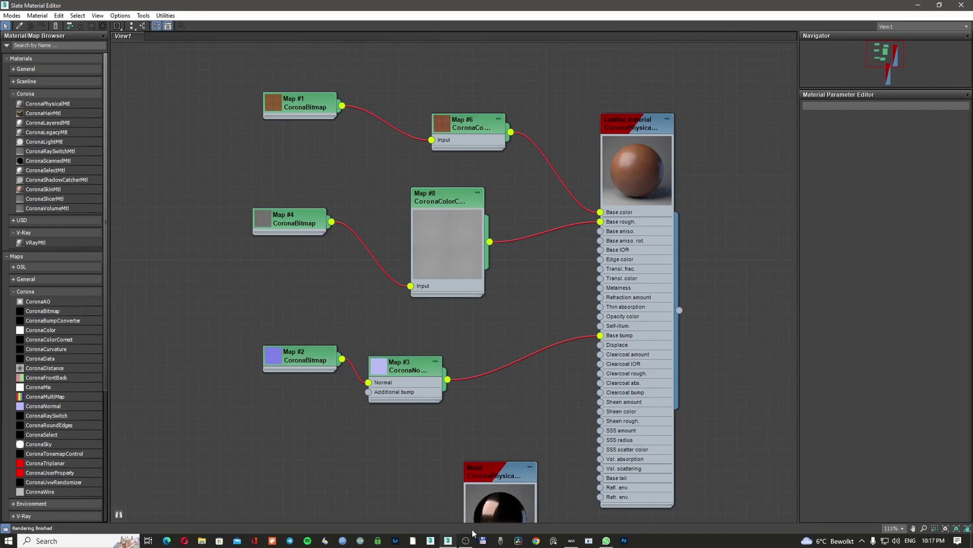
# Switch to ShaderMap to inspect the leather preview sphere, minimize it, and close the Slate Material Editor.
pyautogui.click(572, 540)
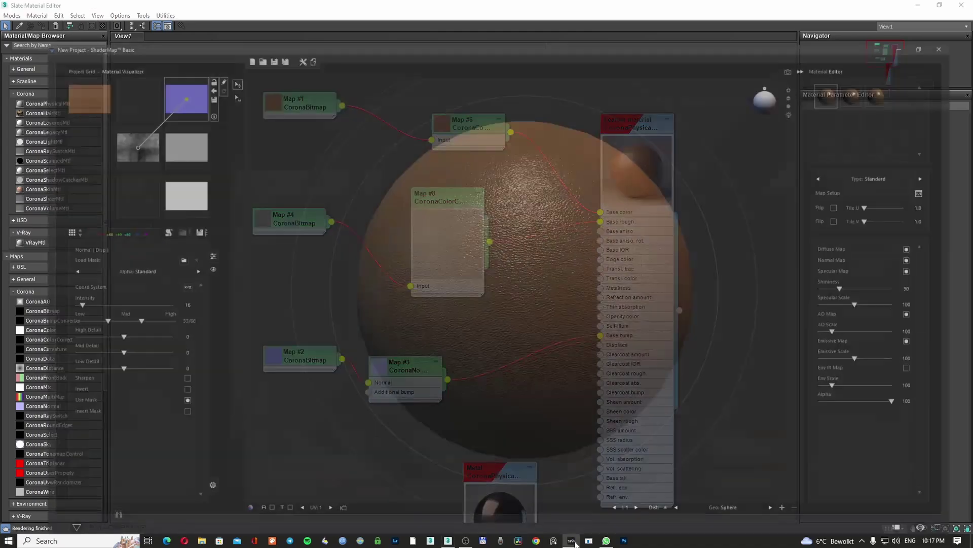
pyautogui.moveTo(537, 304); pyautogui.dragTo(565, 307)
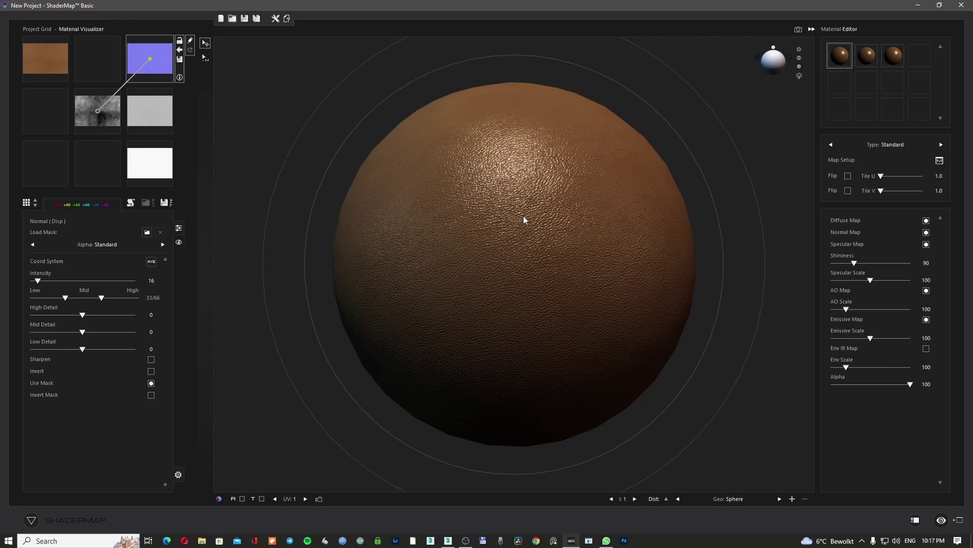
pyautogui.click(919, 7)
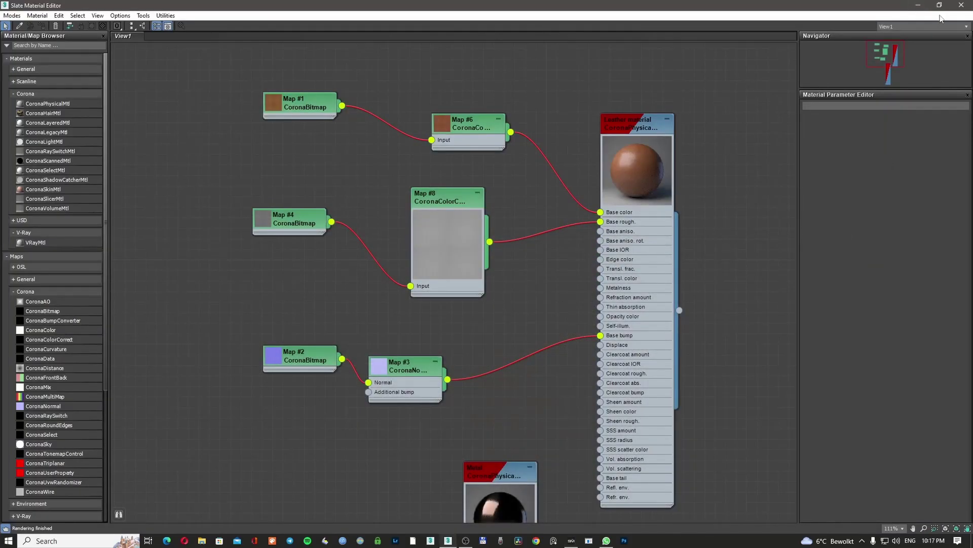
pyautogui.click(961, 5)
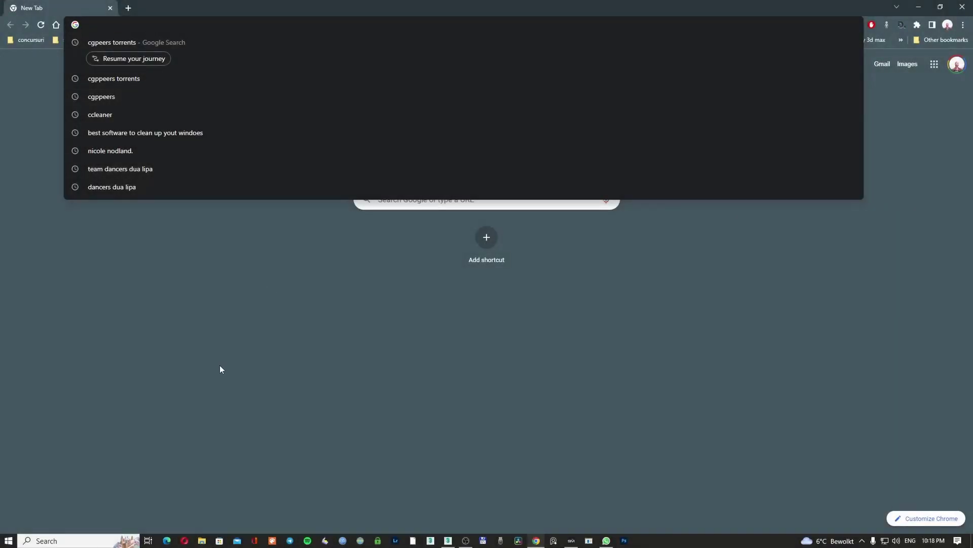
# Search Google in Chrome for "sorensen leather" and open the 3D Download section of the Sorensen Leather website.
pyautogui.click(220, 369)
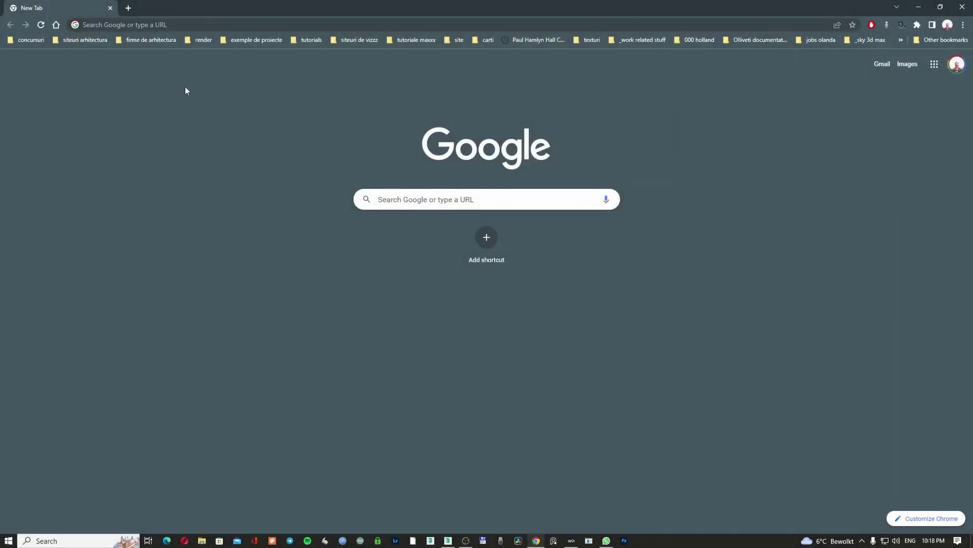
pyautogui.click(188, 26)
pyautogui.rightClick(192, 24)
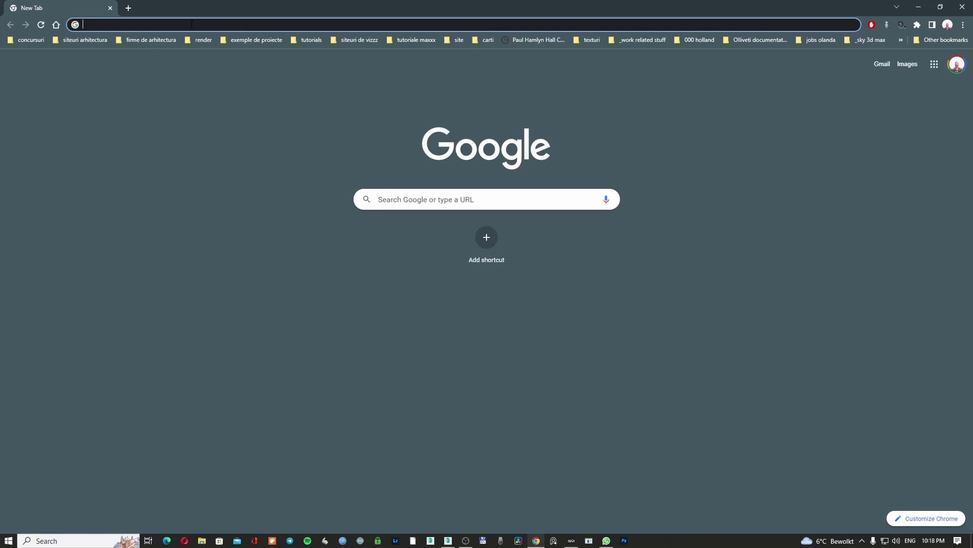
pyautogui.write('sorensen leather')
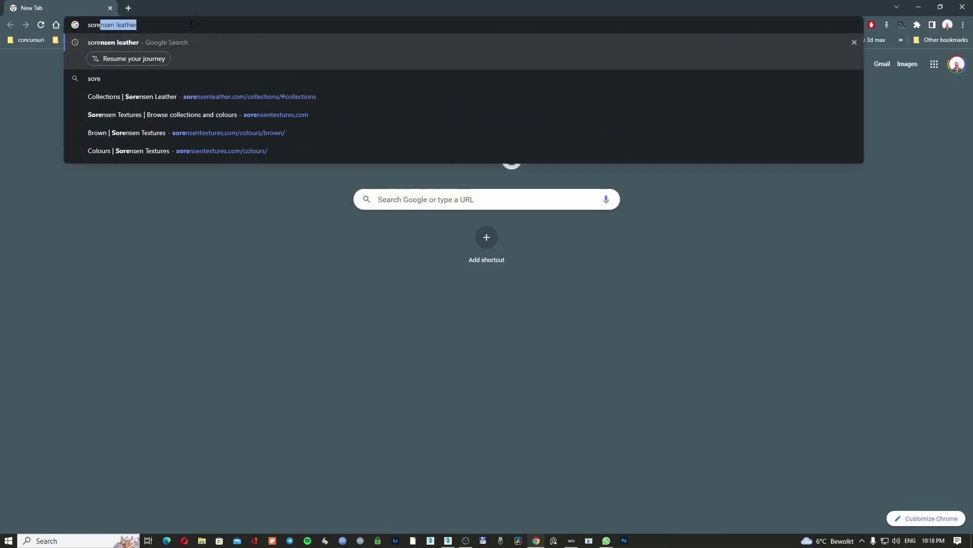
pyautogui.press('Return')
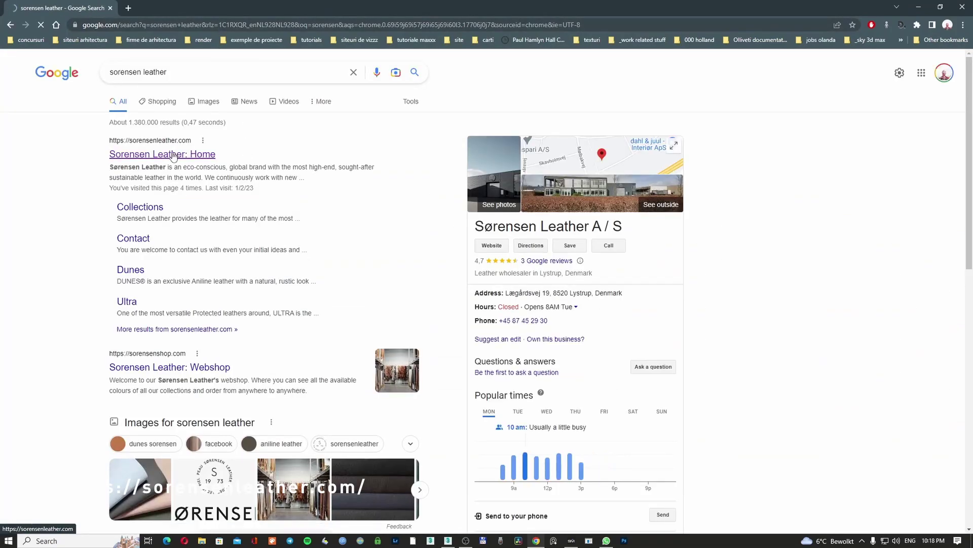
pyautogui.click(172, 155)
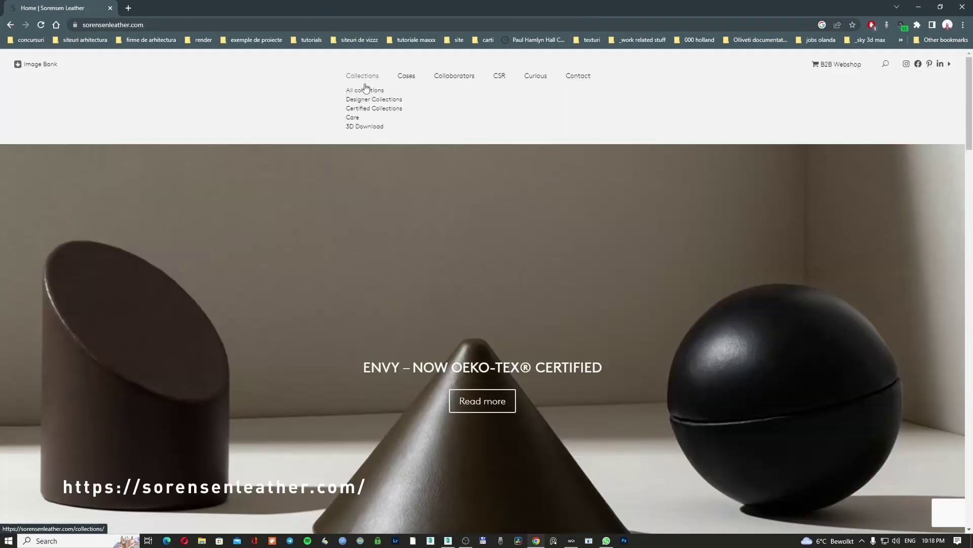
pyautogui.click(304, 135)
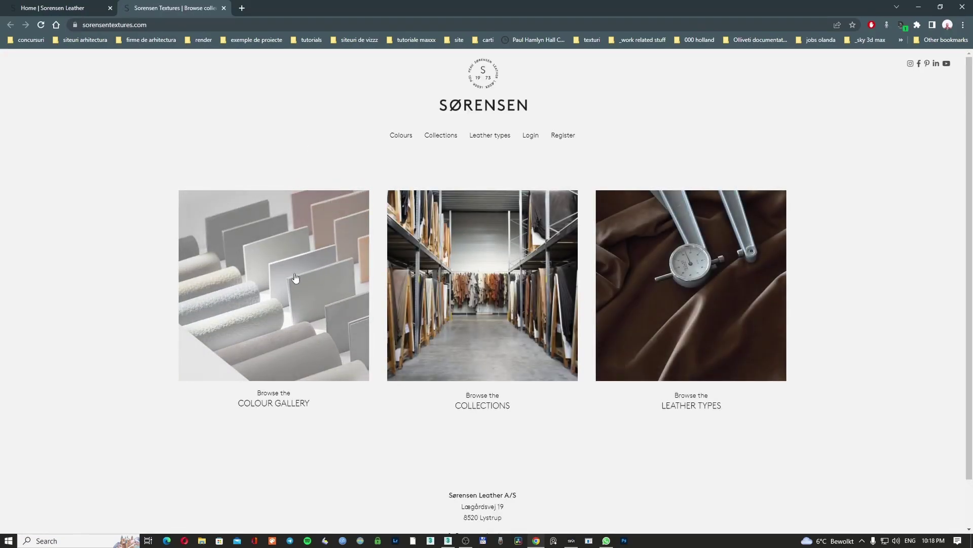
# Open the Brown category in the Sorensen Textures colour gallery.
pyautogui.click(291, 278)
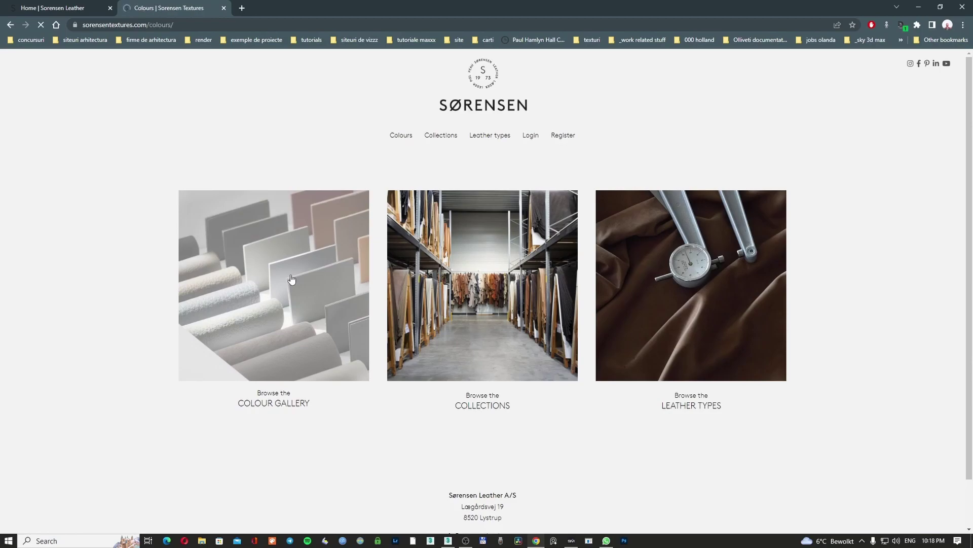
pyautogui.scroll(-5, 589, 269)
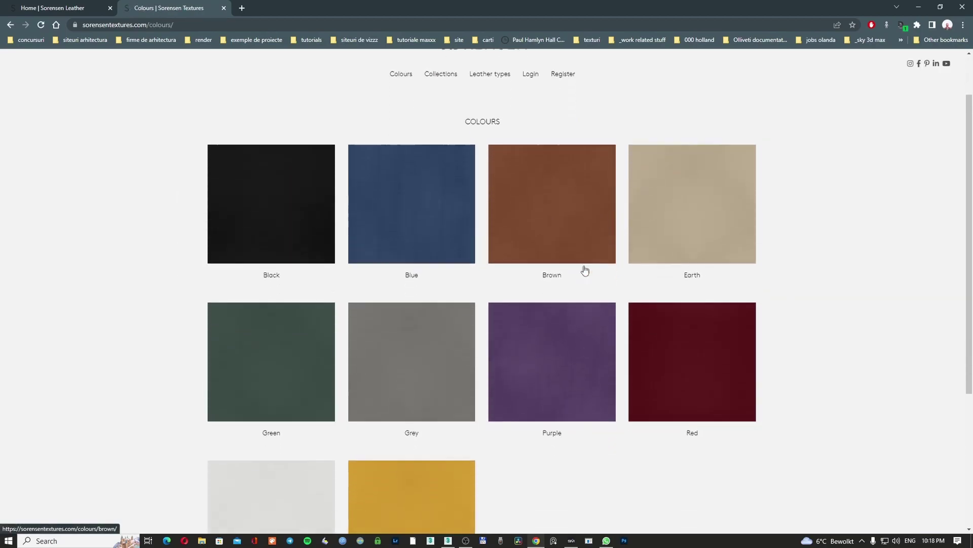
pyautogui.scroll(5, 580, 267)
pyautogui.click(574, 261)
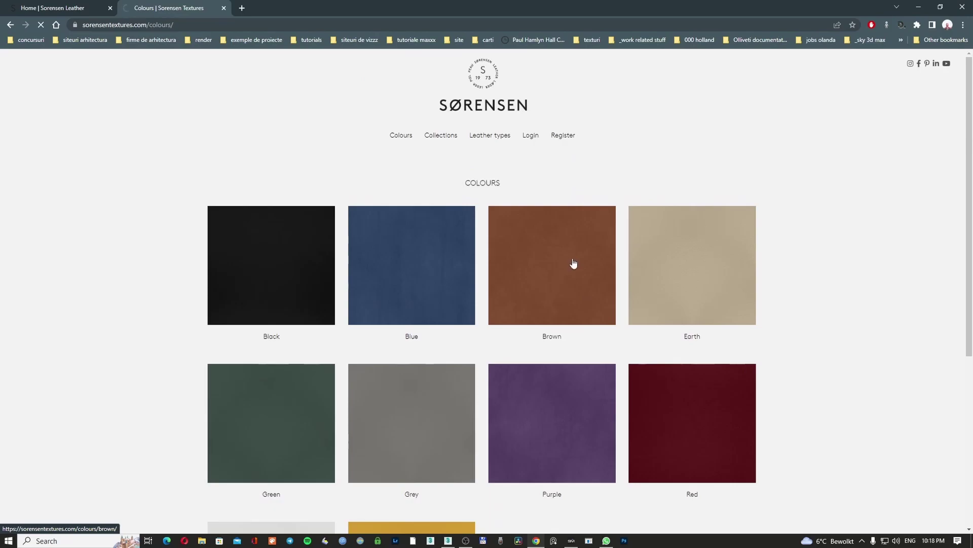
# Browse the brown leathers, enlarge the ULTRA Brandy 41574 texture preview, and close it.
pyautogui.scroll(-8, 836, 368)
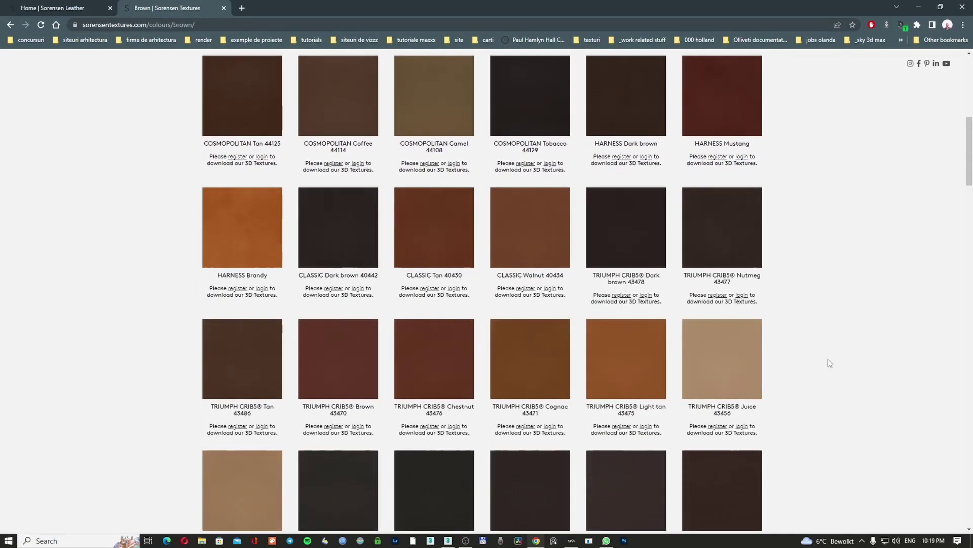
pyautogui.scroll(-3, 830, 363)
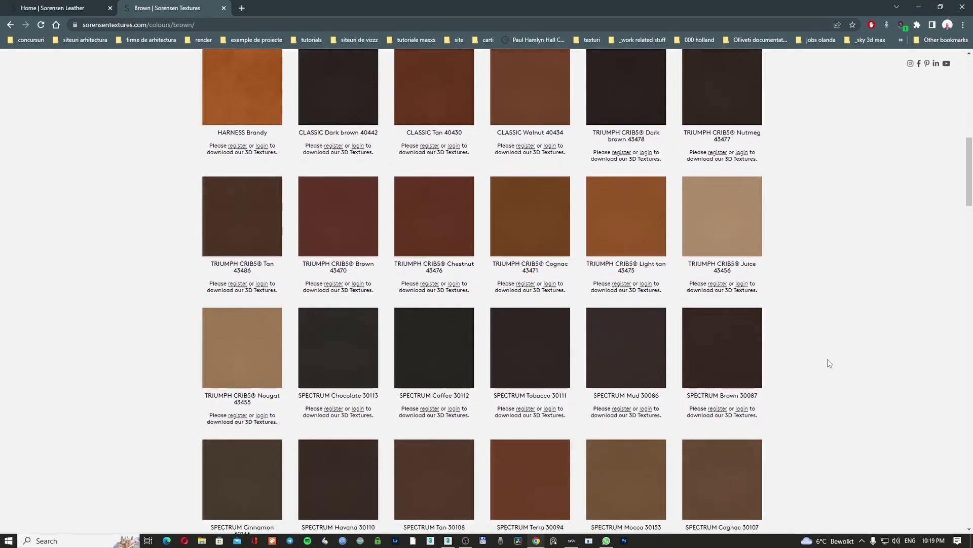
pyautogui.scroll(-7, 620, 358)
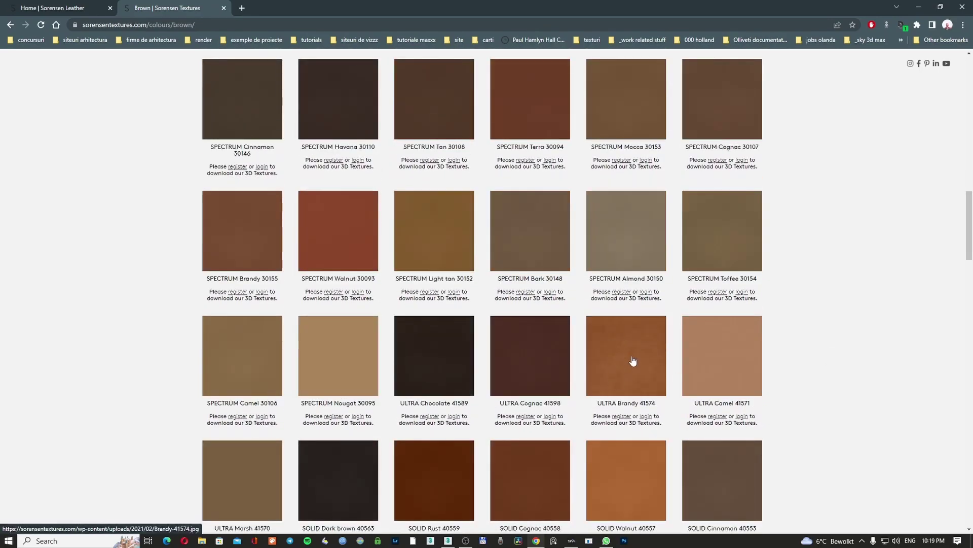
pyautogui.click(632, 358)
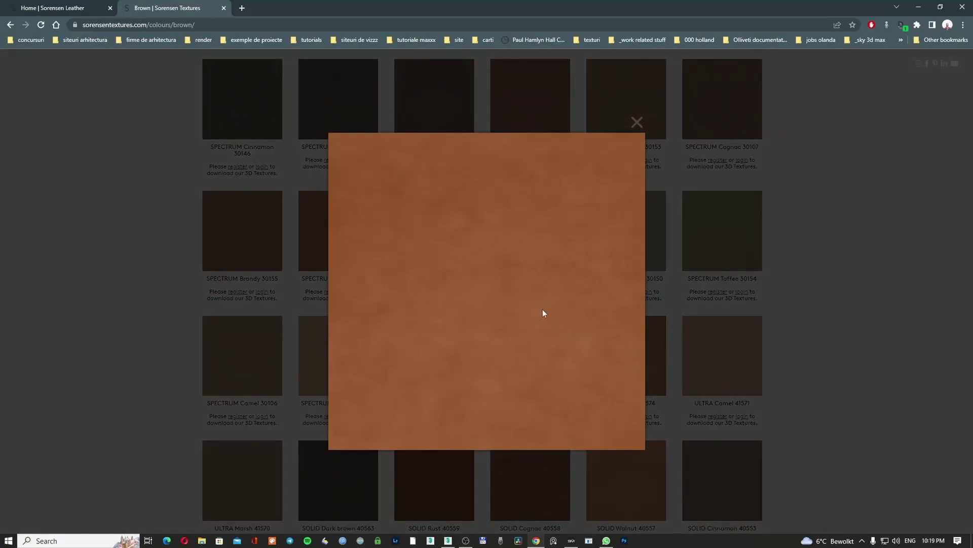
pyautogui.click(636, 123)
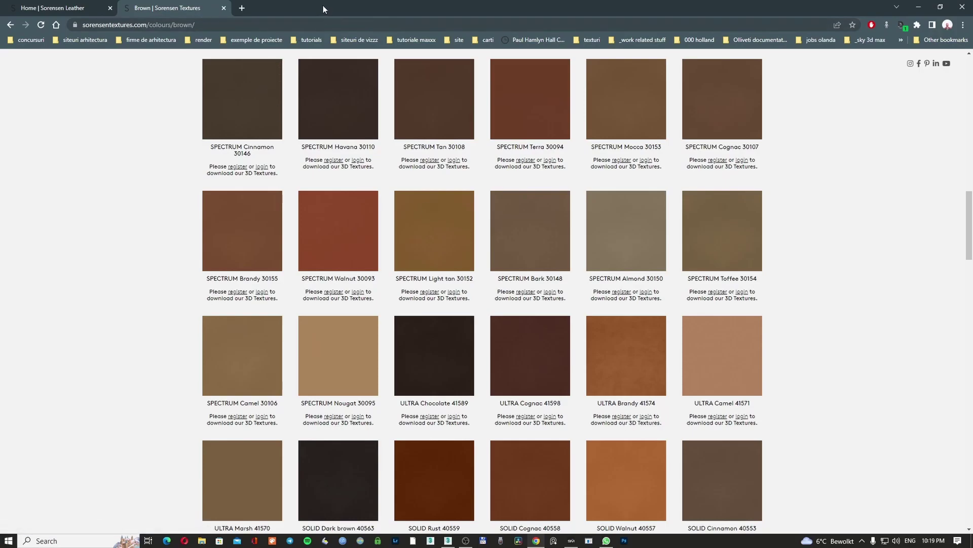
# Search for "shader map" in a new browser tab and open the ShaderMap website's Downloads page.
pyautogui.click(242, 8)
pyautogui.write('shader')
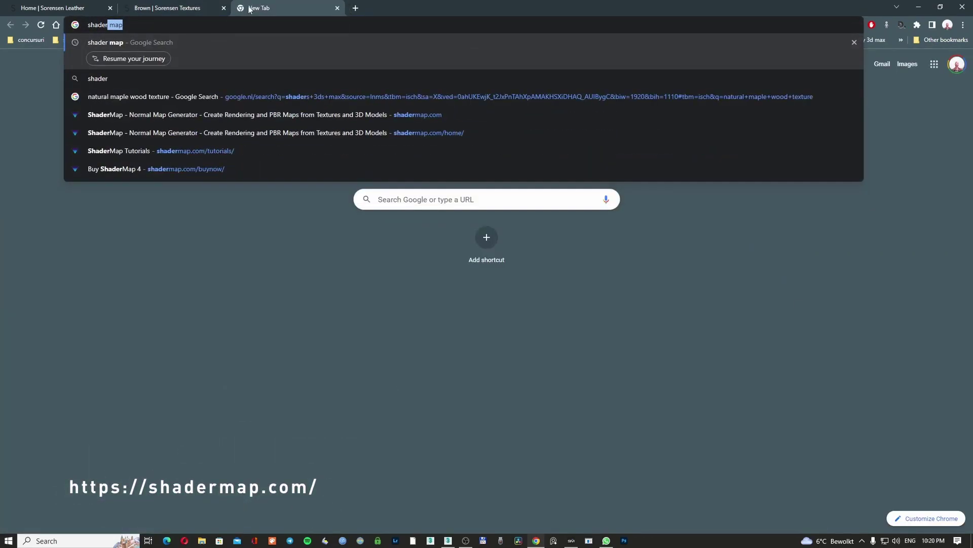
pyautogui.press('Return')
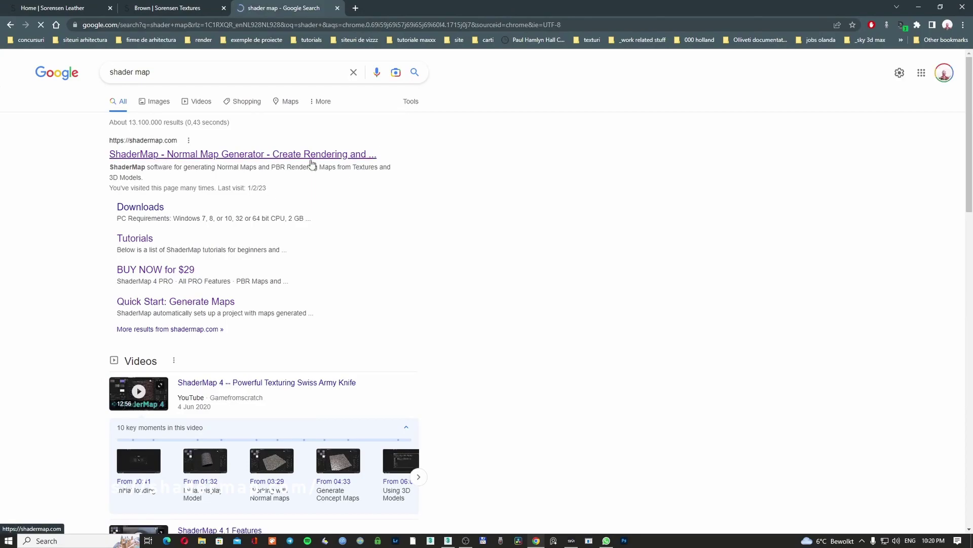
pyautogui.click(312, 163)
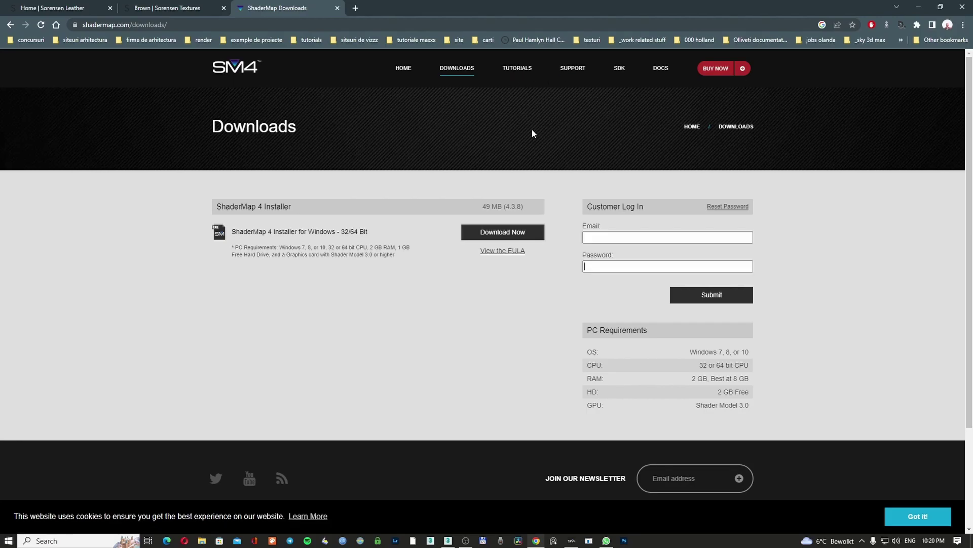
# Look through the tutorials list on the ShaderMap website and switch back to 3ds Max.
pyautogui.click(516, 69)
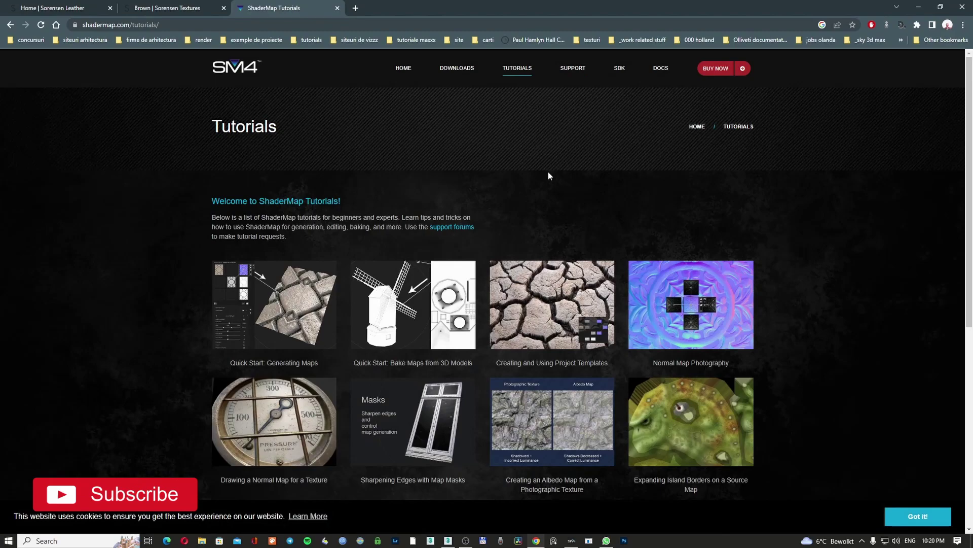
pyautogui.scroll(-2, 557, 175)
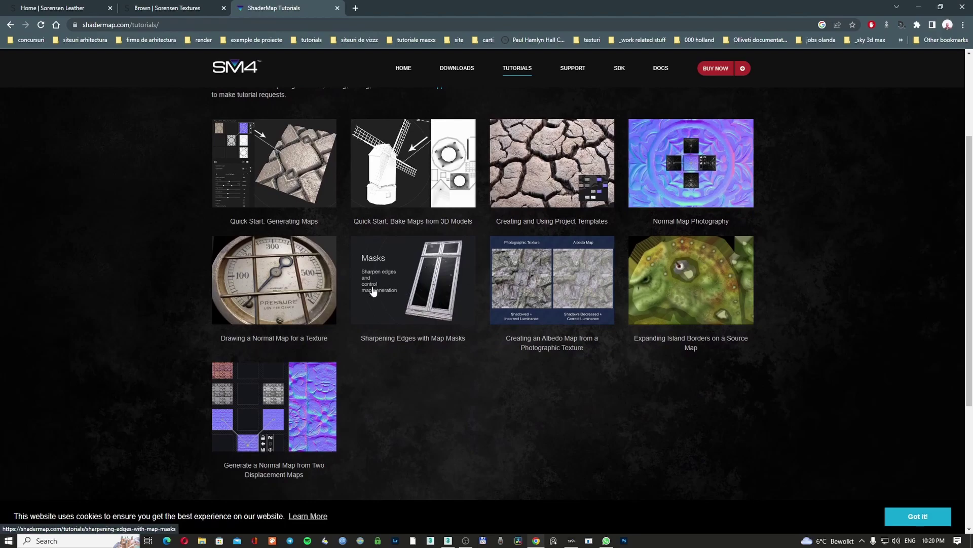
pyautogui.scroll(3, 319, 358)
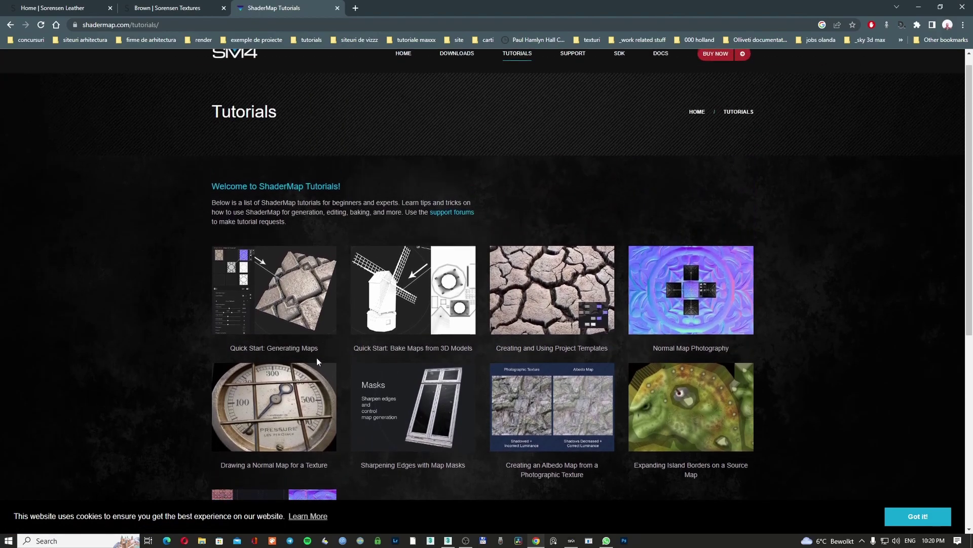
pyautogui.hotkey('alt', 'Tab')
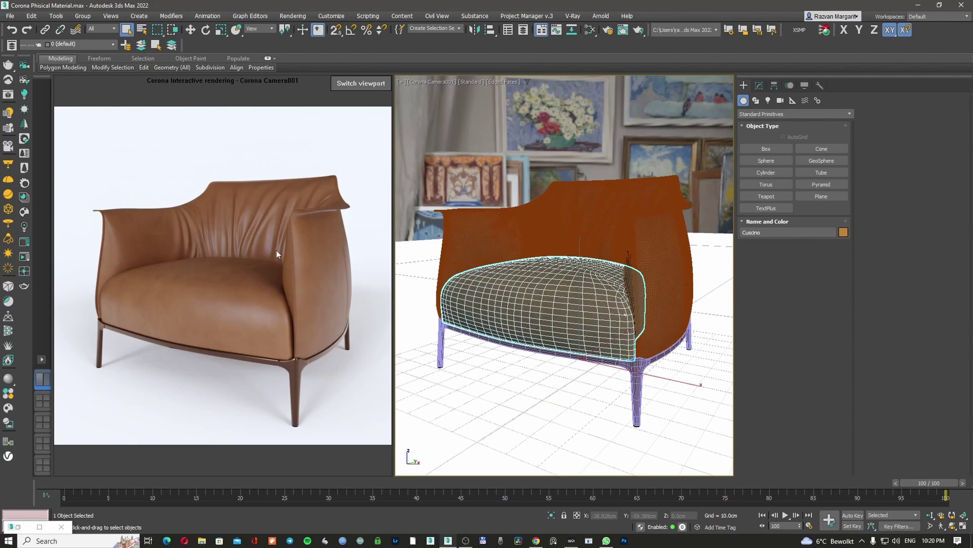
# Return to Chrome and browse the Seating category highlights on the Poltrona Frau website.
pyautogui.click(536, 541)
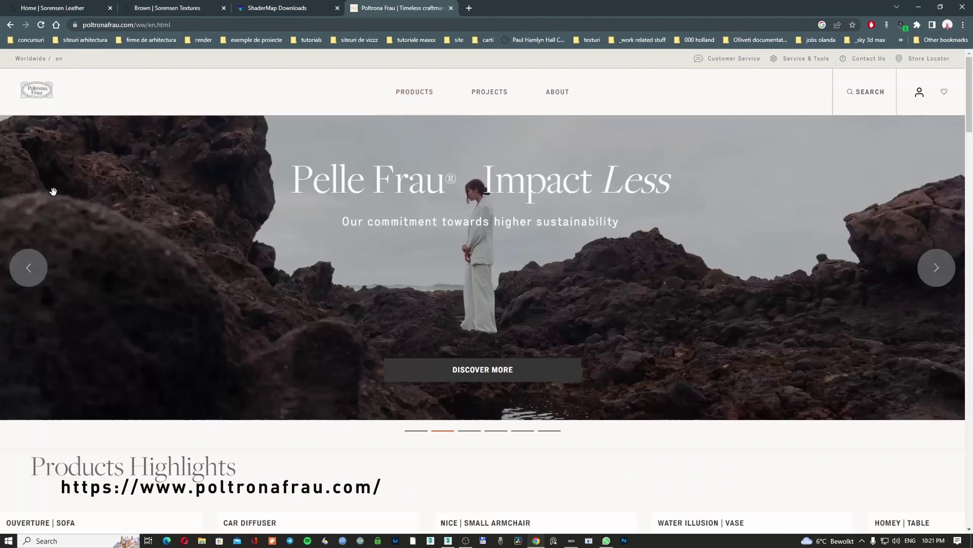
pyautogui.moveTo(415, 92)
pyautogui.click(221, 200)
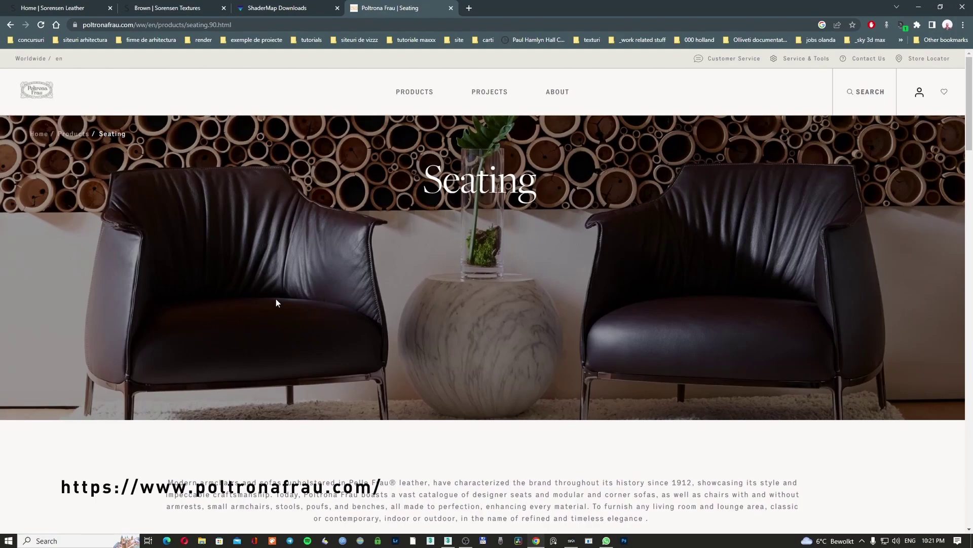
pyautogui.scroll(-8, 275, 301)
pyautogui.scroll(-4, 283, 303)
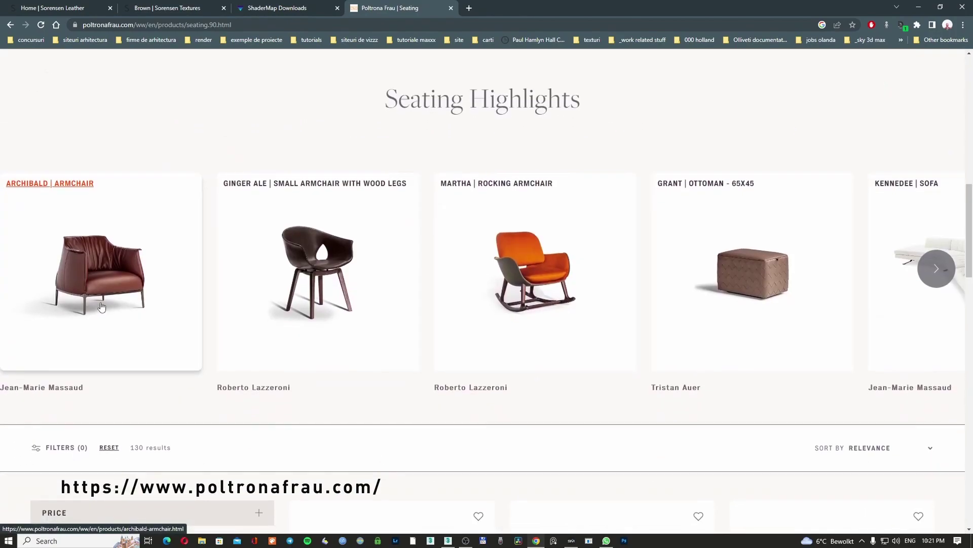
# Open the Archibald armchair product page and view its base, upholstery and color configurator.
pyautogui.click(102, 307)
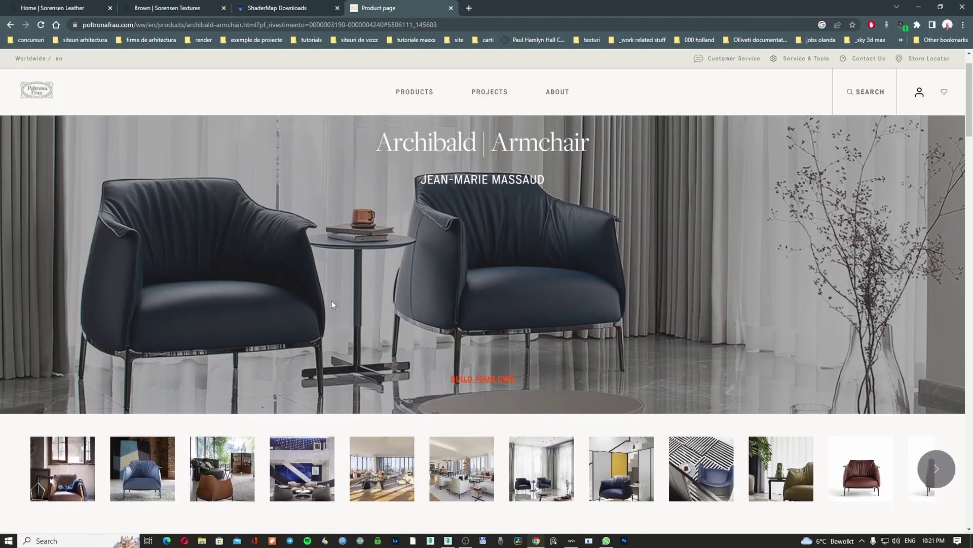
pyautogui.scroll(-6, 330, 300)
pyautogui.scroll(-3, 213, 271)
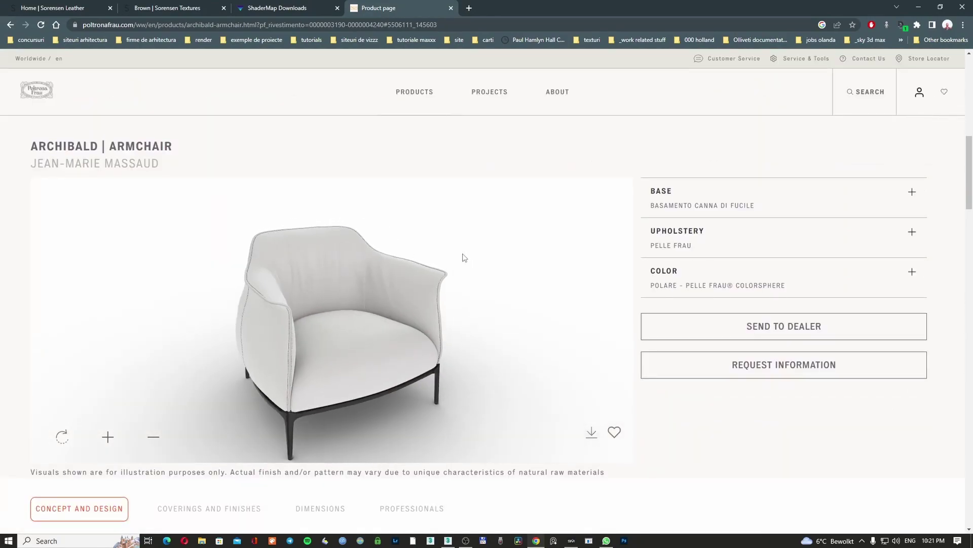
# Open the 2D/3D files in the armchair's Professionals section and download the 3DS model.
pyautogui.scroll(4, 446, 281)
pyautogui.scroll(-9, 448, 286)
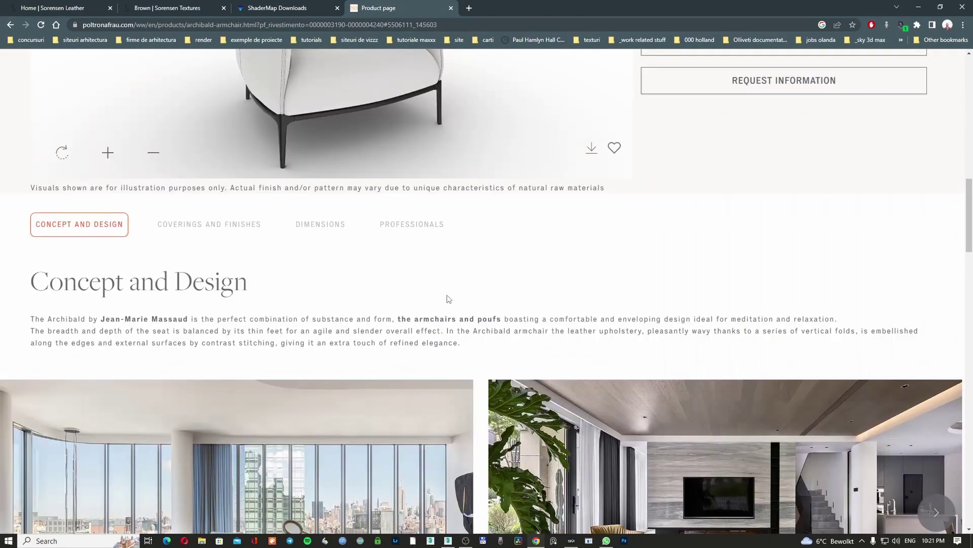
pyautogui.scroll(5, 448, 299)
pyautogui.scroll(-2, 422, 361)
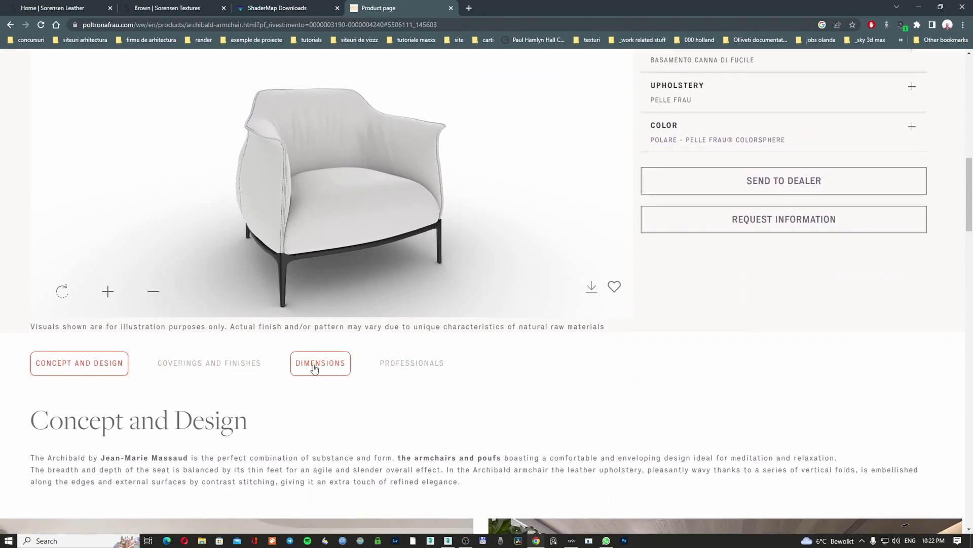
pyautogui.click(404, 364)
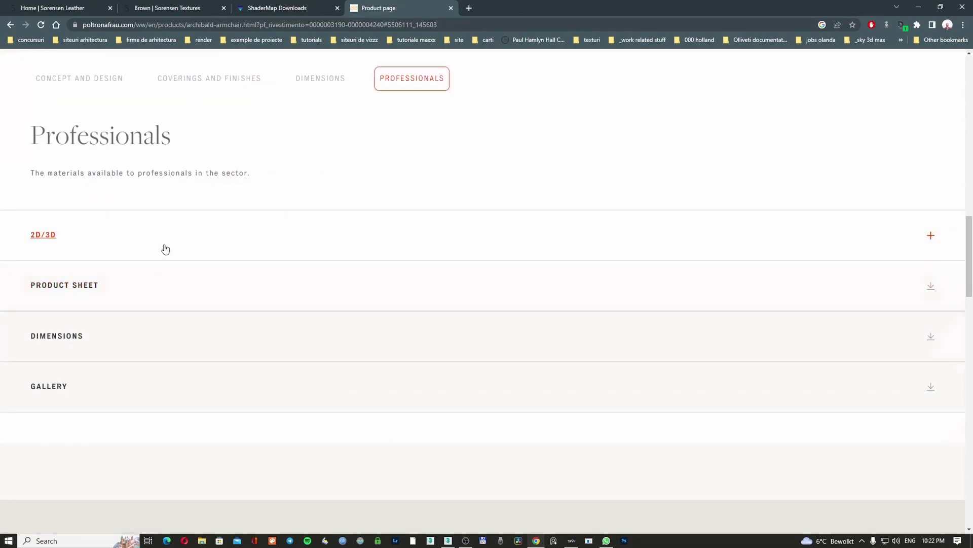
pyautogui.click(166, 250)
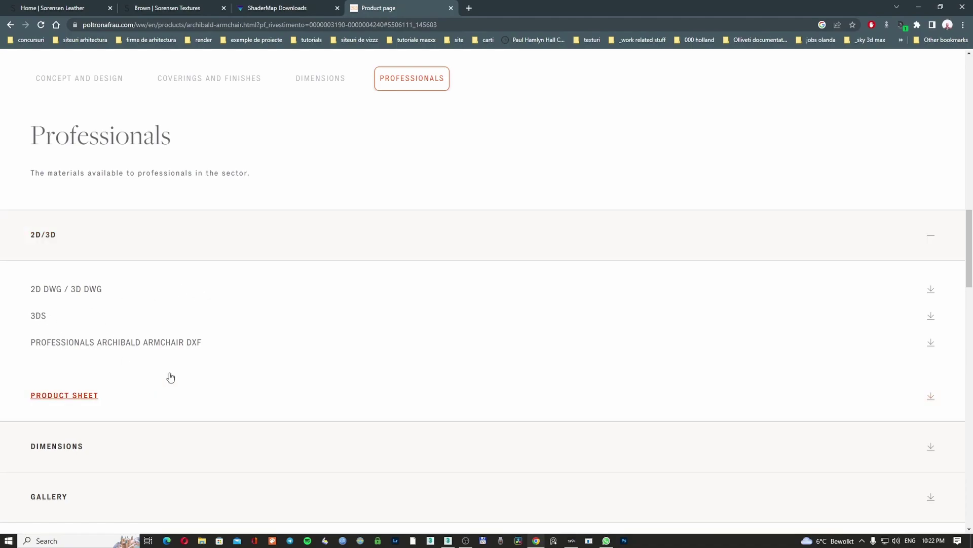
pyautogui.click(931, 318)
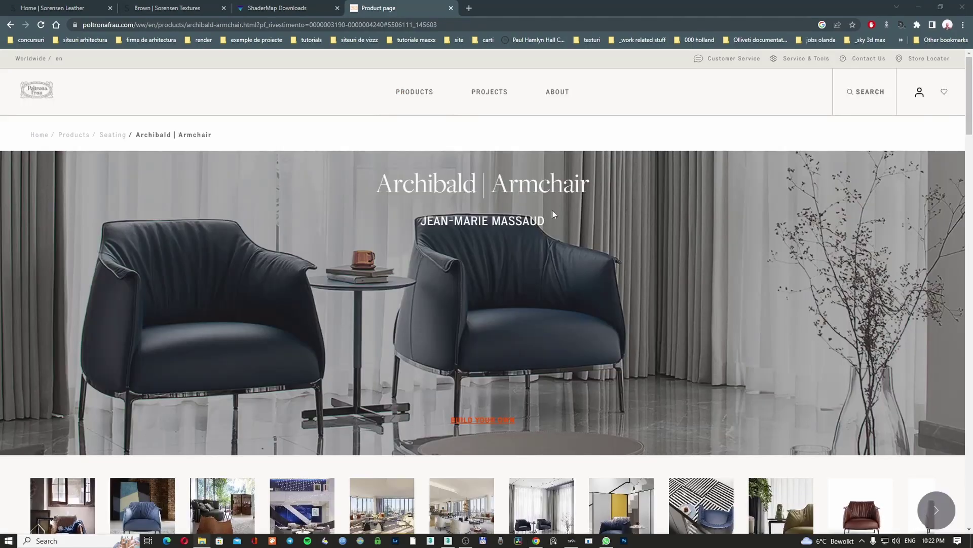
# Switch to 3ds Max, close the Slate Material Editor and select the floor plane in the armchair scene.
pyautogui.click(918, 8)
pyautogui.click(448, 540)
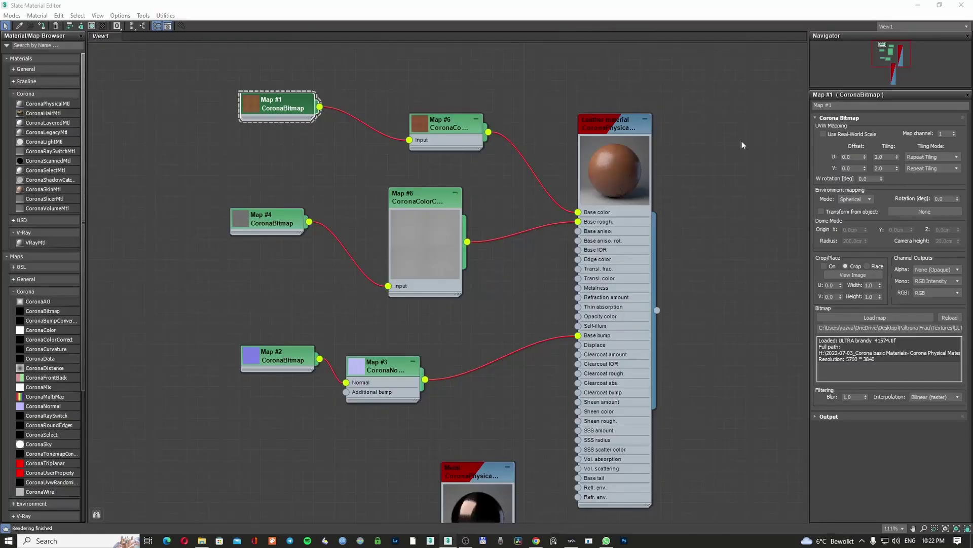
pyautogui.click(962, 5)
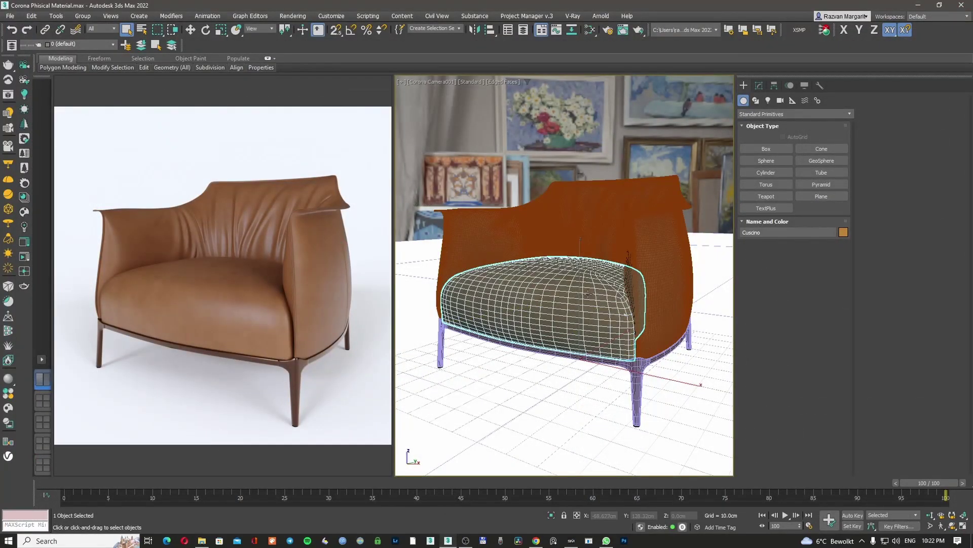
pyautogui.click(702, 254)
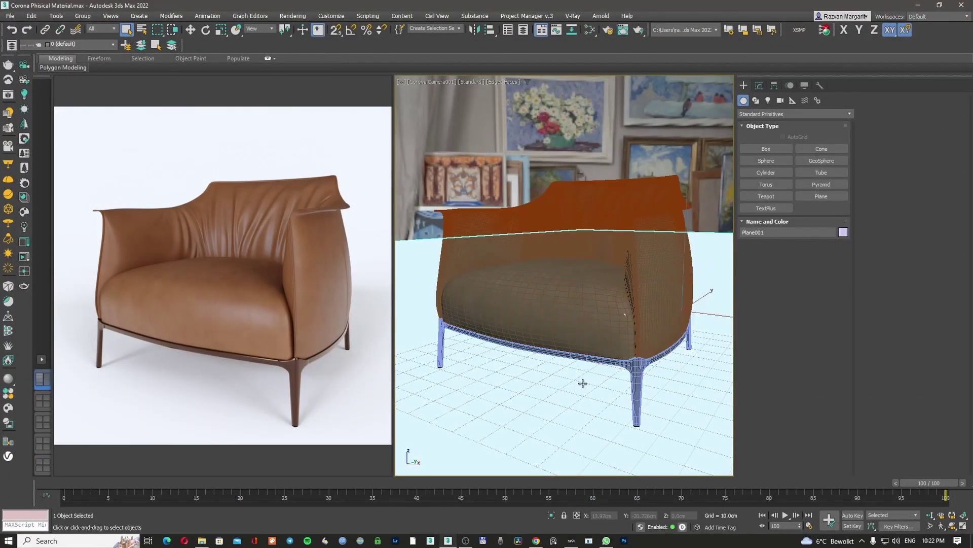
# Switch to ShaderMap, discard the current project and start a new one from the color texture ULTRA brandy 41574.tif.
pyautogui.click(572, 540)
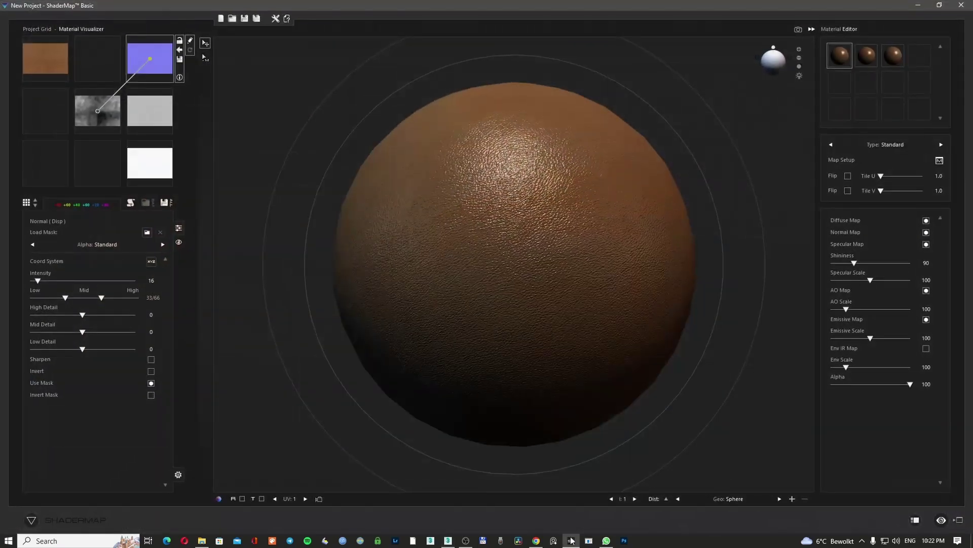
pyautogui.moveTo(459, 220); pyautogui.dragTo(465, 220)
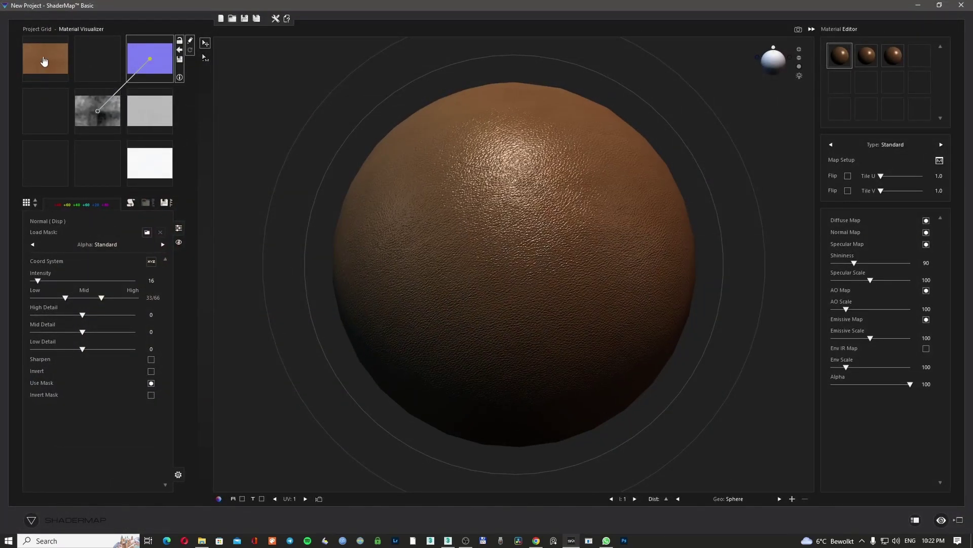
pyautogui.click(220, 19)
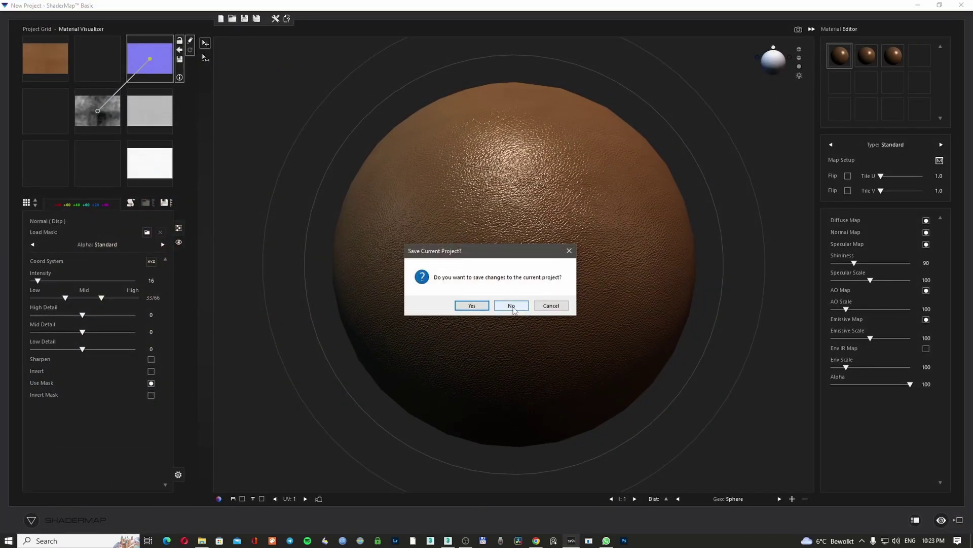
pyautogui.click(510, 304)
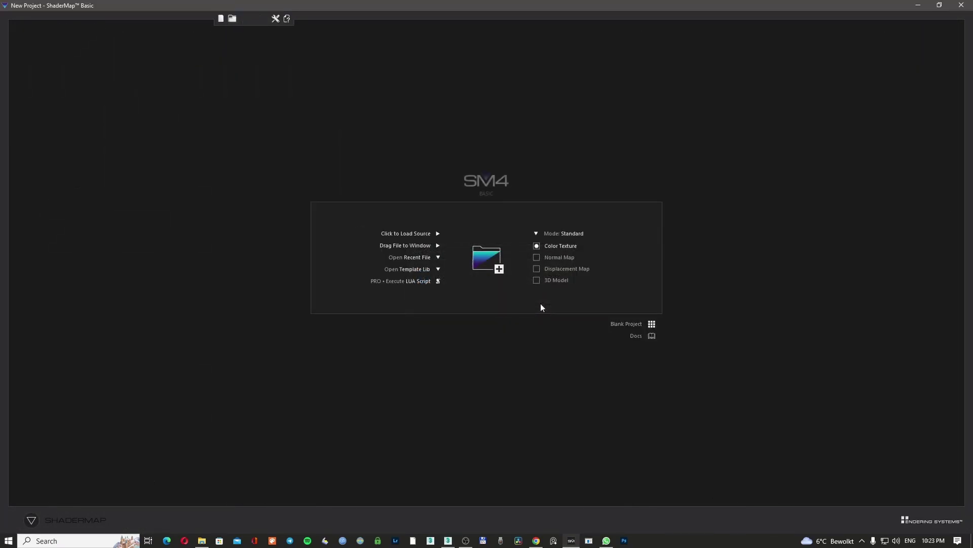
pyautogui.click(491, 267)
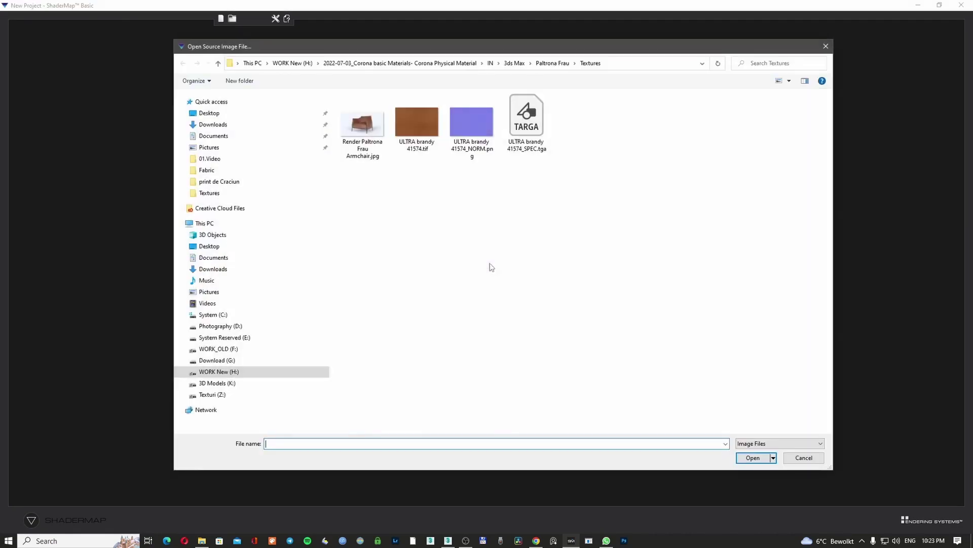
pyautogui.doubleClick(427, 127)
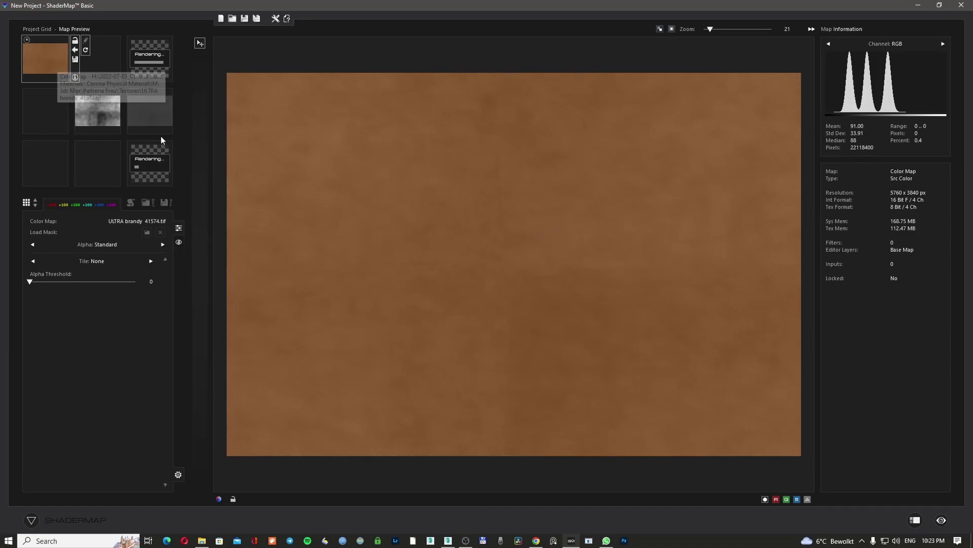
# Examine the generated normal, displacement and specular maps of the leather texture.
pyautogui.click(154, 63)
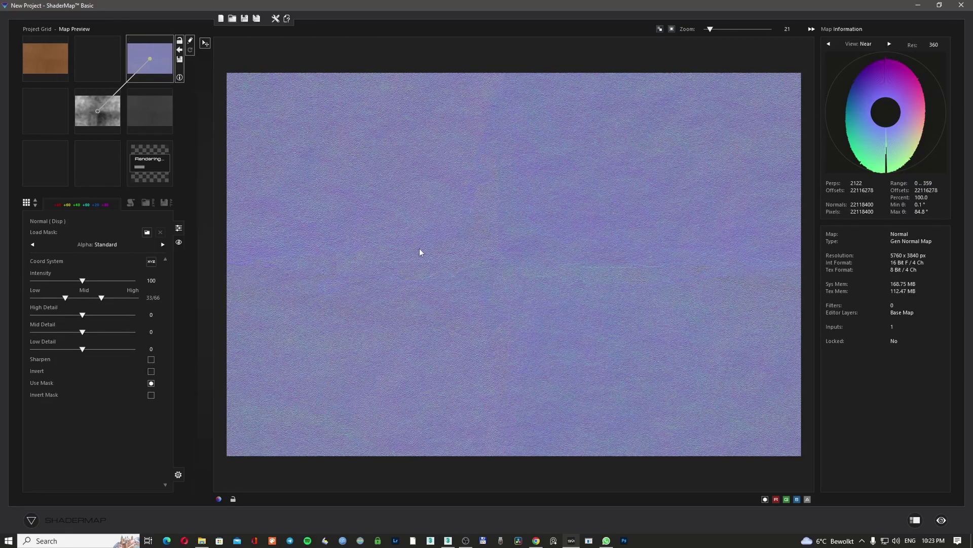
pyautogui.scroll(2, 511, 277)
pyautogui.scroll(-4, 509, 276)
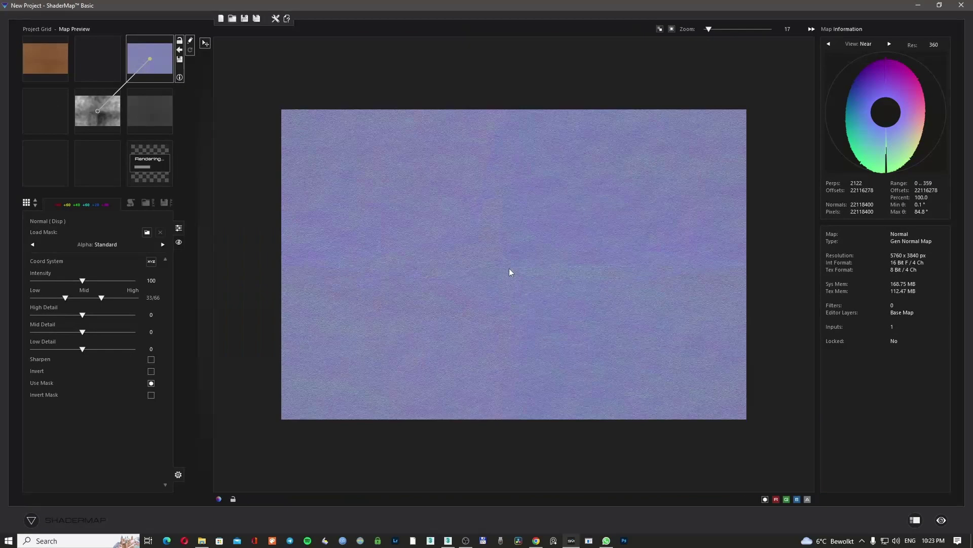
pyautogui.click(113, 118)
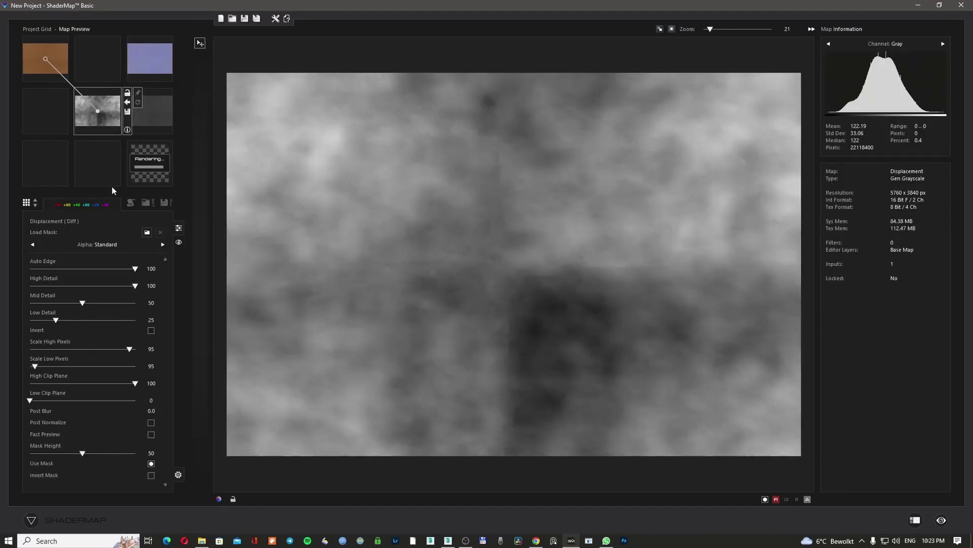
pyautogui.click(152, 115)
pyautogui.moveTo(448, 275); pyautogui.dragTo(552, 258)
pyautogui.click(158, 107)
pyautogui.scroll(-2, 494, 274)
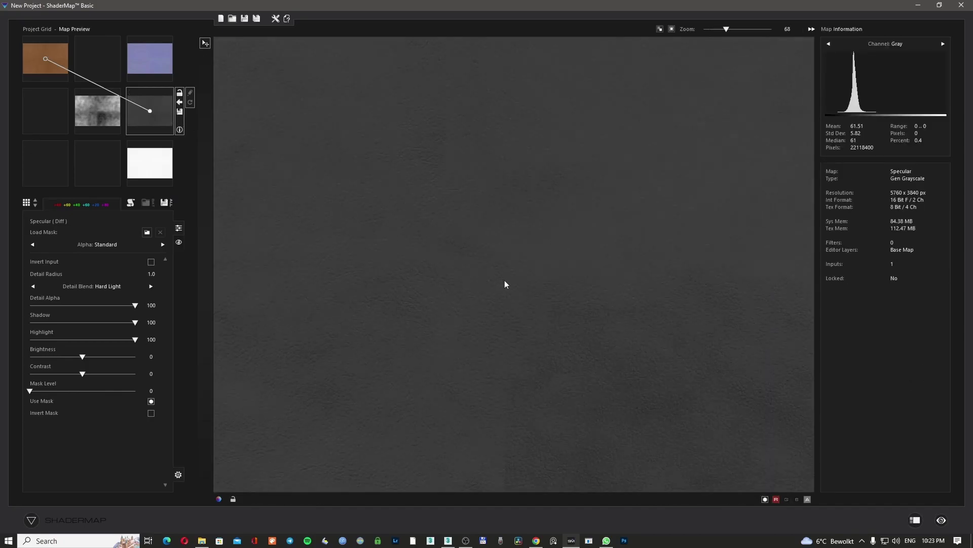
# Inspect the generated ambient occlusion map up close and at full size.
pyautogui.click(163, 163)
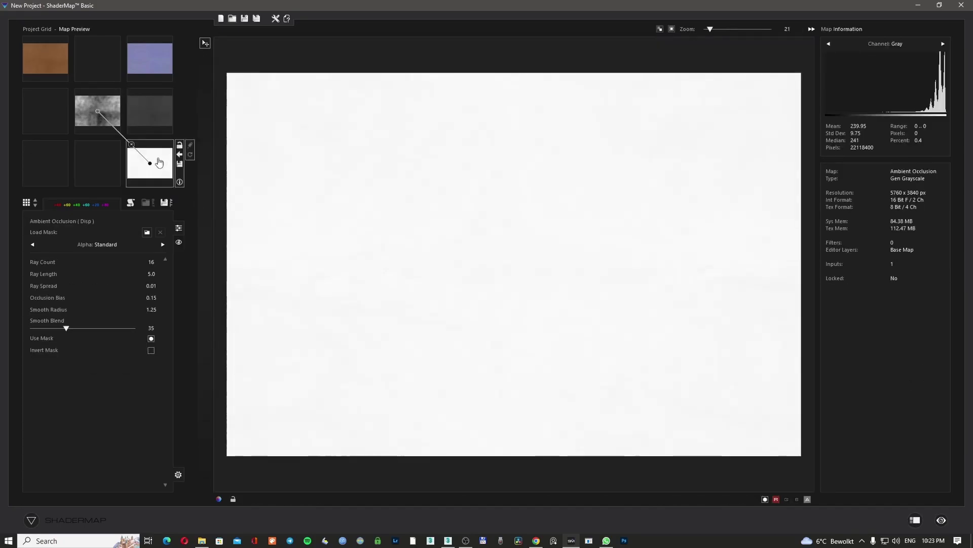
pyautogui.scroll(5, 486, 288)
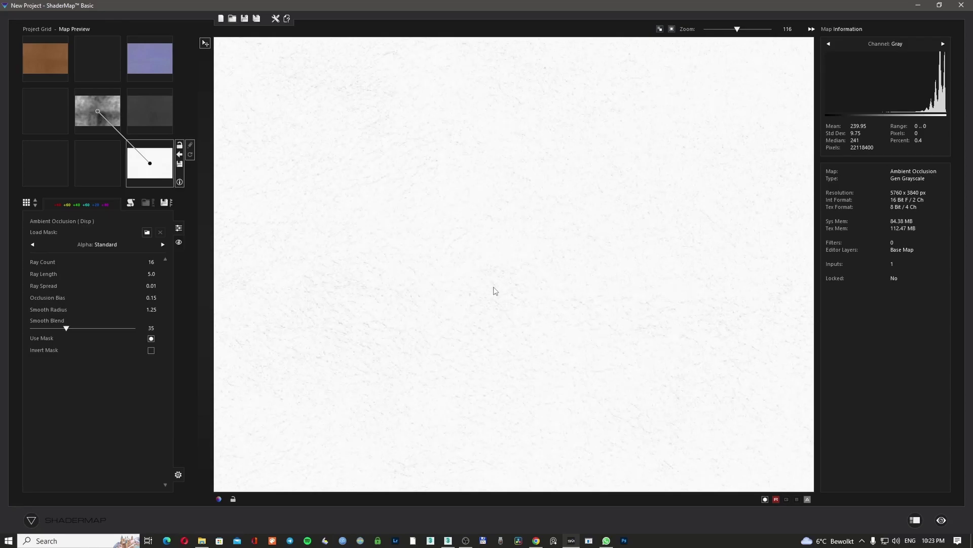
pyautogui.scroll(-3, 495, 290)
pyautogui.scroll(2, 521, 285)
pyautogui.scroll(-4, 449, 275)
pyautogui.scroll(1, 477, 318)
pyautogui.scroll(2, 483, 314)
# Review the normal map and source color map, and preview the material on a cylinder in the Material Visualizer.
pyautogui.click(148, 59)
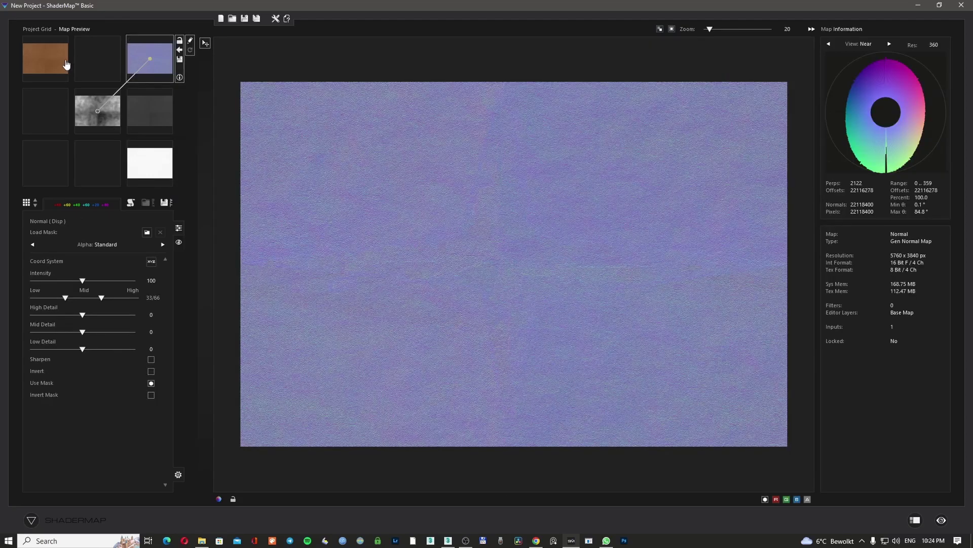
pyautogui.click(44, 59)
pyautogui.scroll(2, 490, 270)
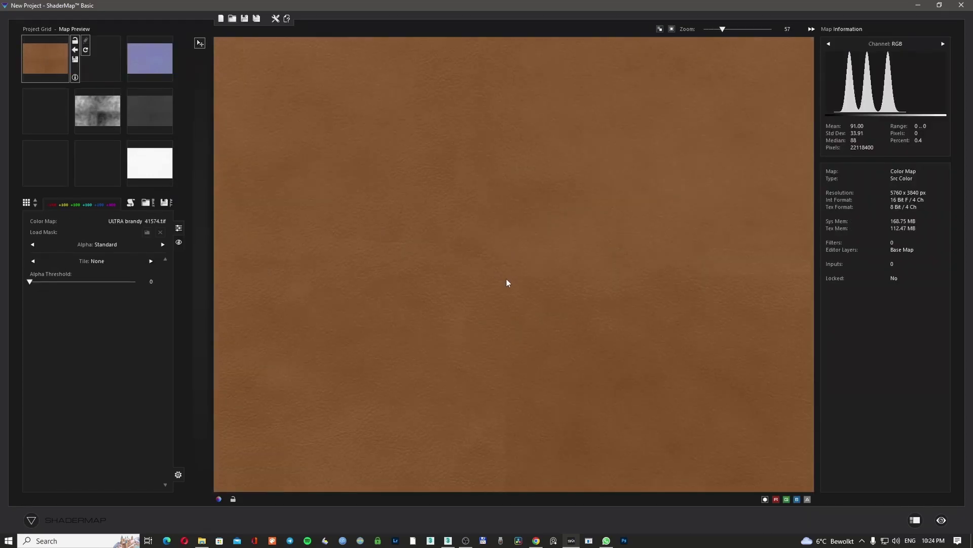
pyautogui.scroll(-2, 522, 314)
pyautogui.scroll(1, 524, 314)
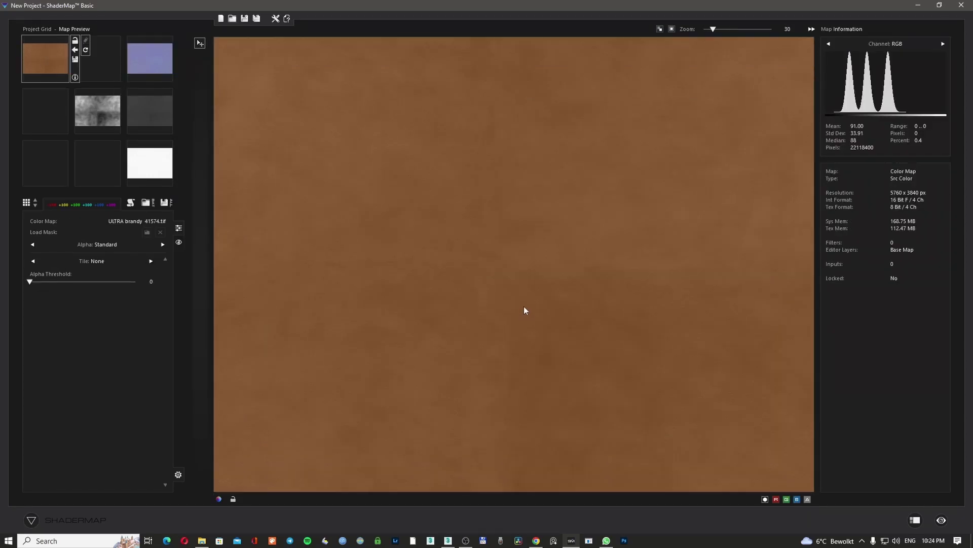
pyautogui.click(942, 522)
pyautogui.moveTo(532, 295); pyautogui.dragTo(576, 279)
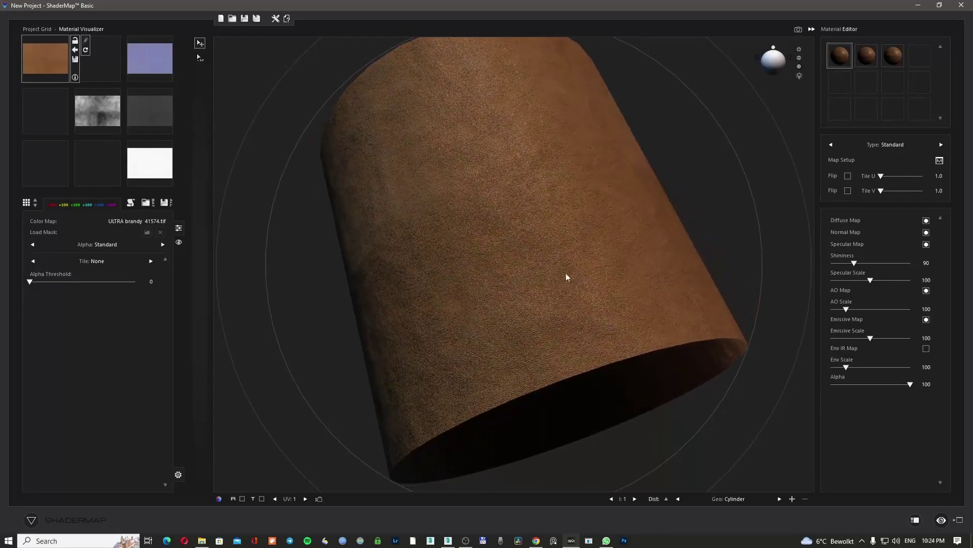
# Set the normal map's Intensity to 18 and check its leather grain.
pyautogui.click(156, 68)
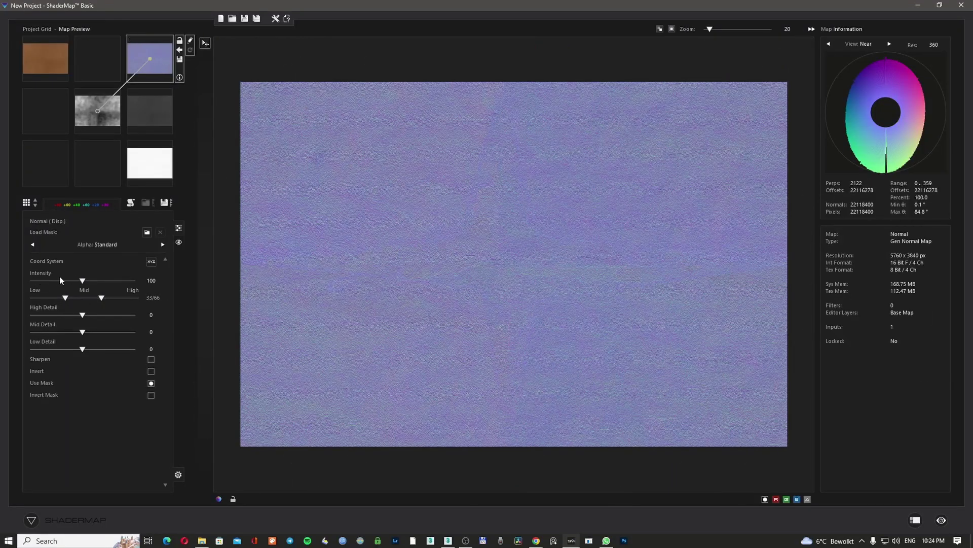
pyautogui.moveTo(83, 285); pyautogui.dragTo(38, 283)
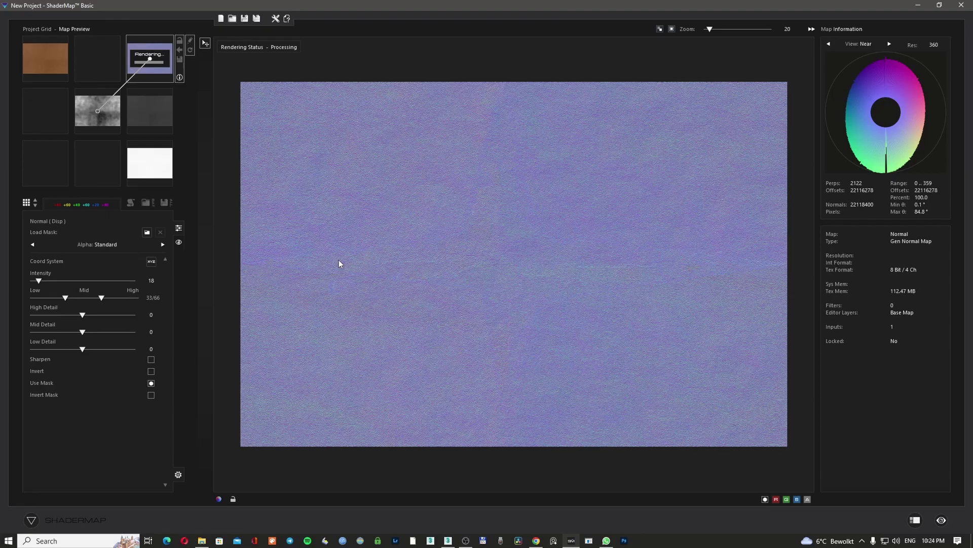
pyautogui.scroll(5, 495, 280)
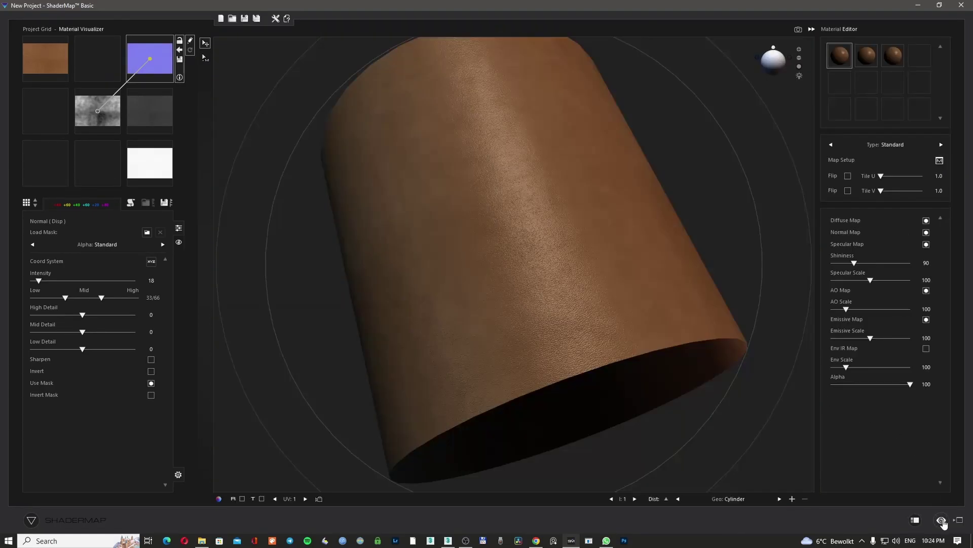
# Inspect the softened leather grain on the cylinder in the Material Visualizer from different angles and distances.
pyautogui.click(942, 520)
pyautogui.moveTo(560, 249); pyautogui.dragTo(537, 282)
pyautogui.scroll(5, 567, 248)
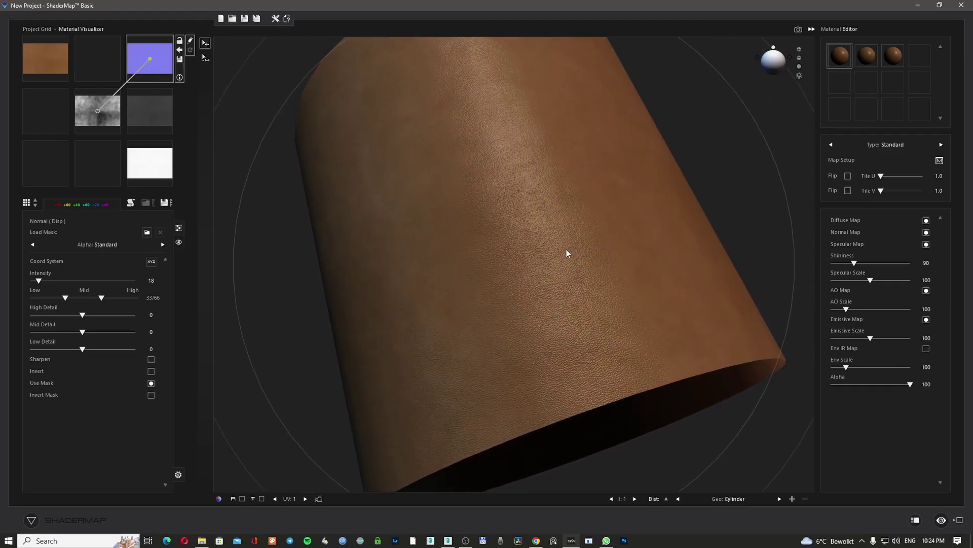
pyautogui.scroll(-6, 599, 284)
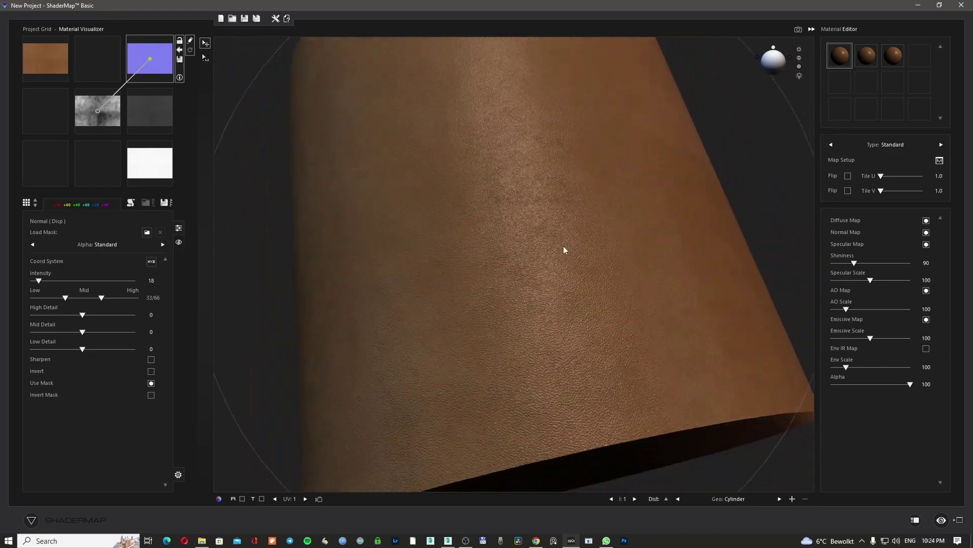
pyautogui.moveTo(595, 232); pyautogui.dragTo(666, 276)
# Examine the displacement map's detail up close.
pyautogui.click(108, 124)
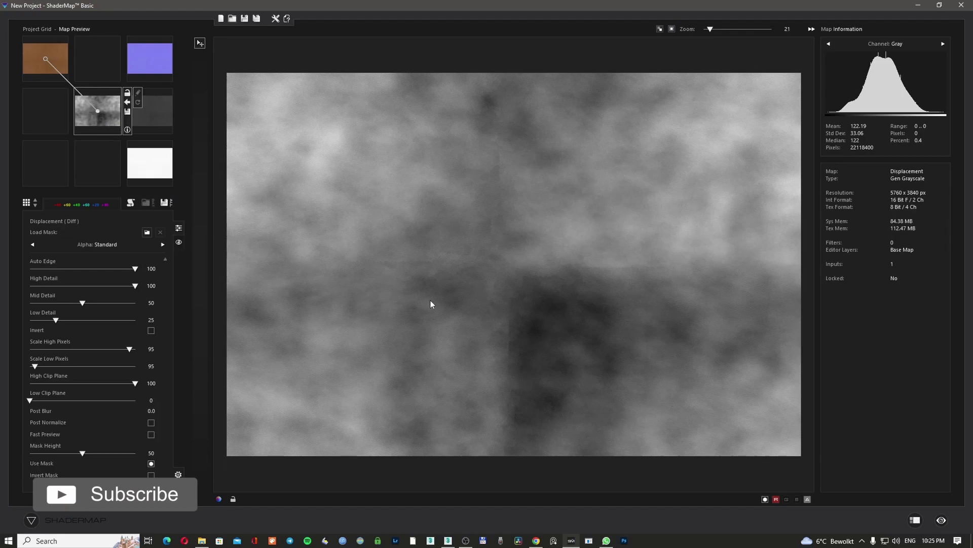
pyautogui.scroll(5, 514, 288)
pyautogui.scroll(-3, 512, 293)
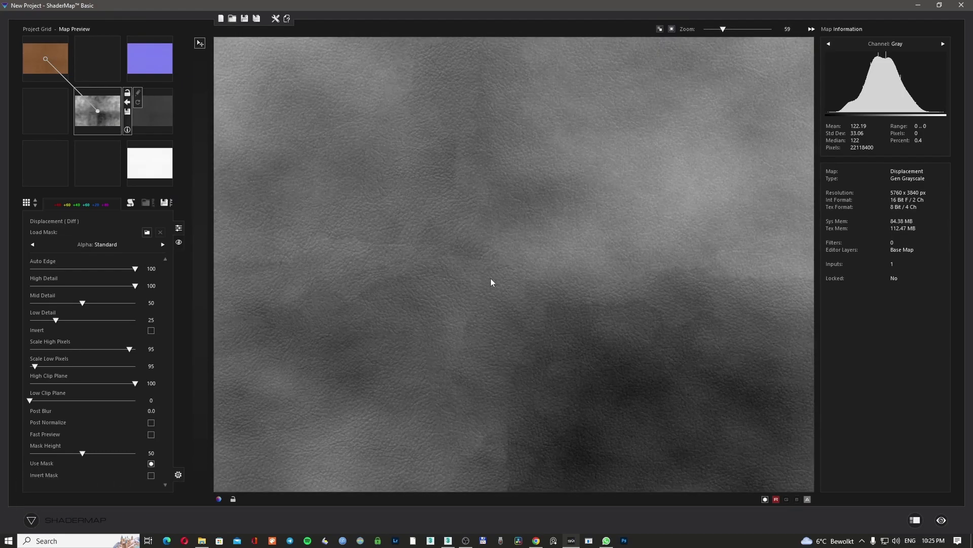
# Preview the specular map on the cylinder with Brightness at 40, and set its Brightness to -24.
pyautogui.click(155, 122)
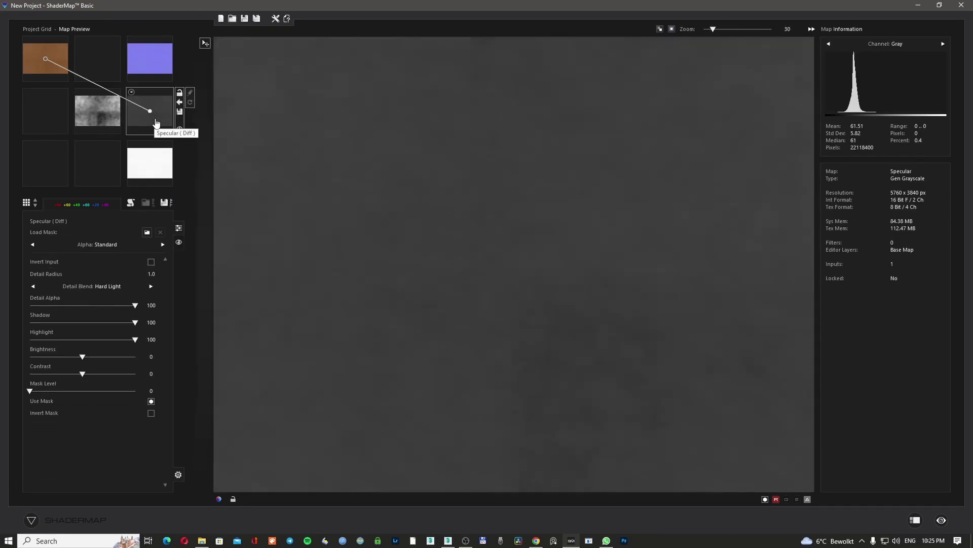
pyautogui.click(941, 520)
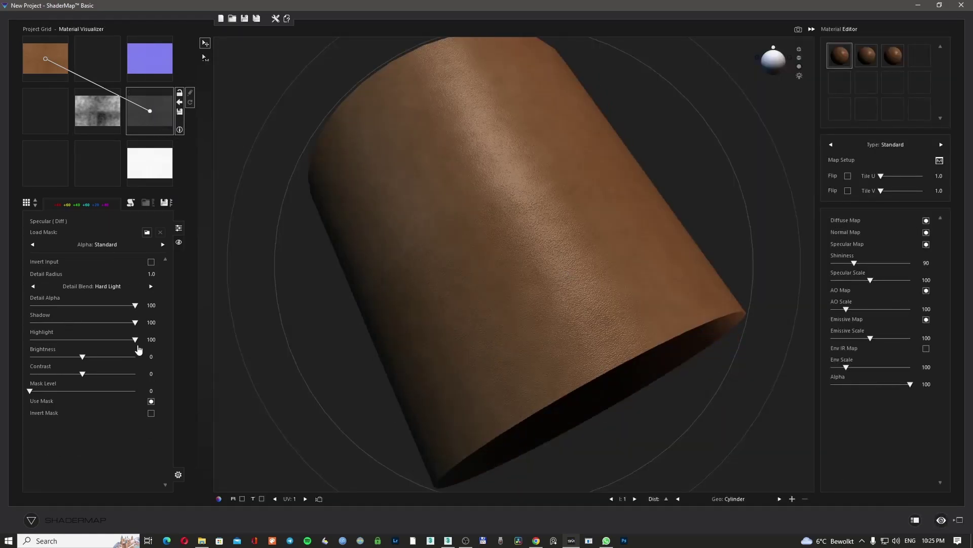
pyautogui.moveTo(83, 357); pyautogui.dragTo(105, 360)
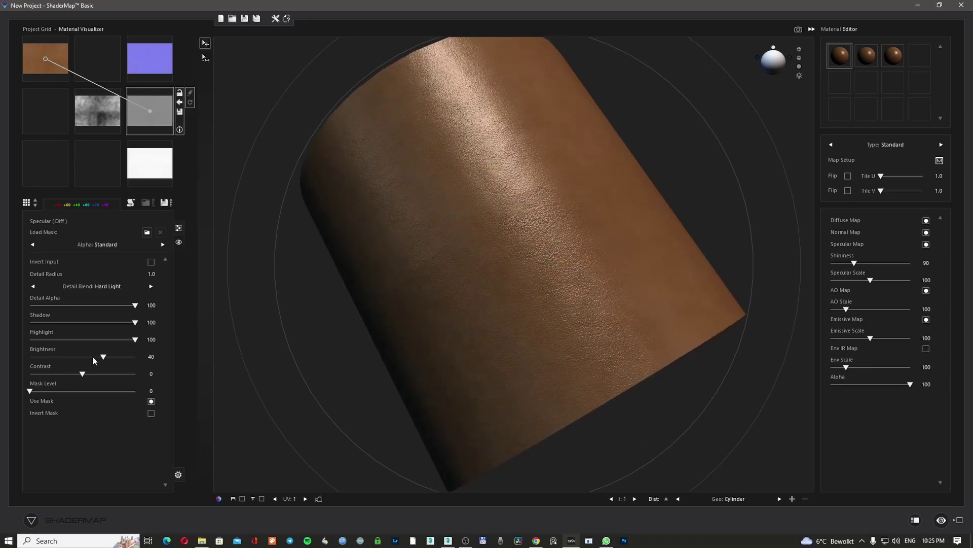
pyautogui.moveTo(104, 359); pyautogui.dragTo(70, 361)
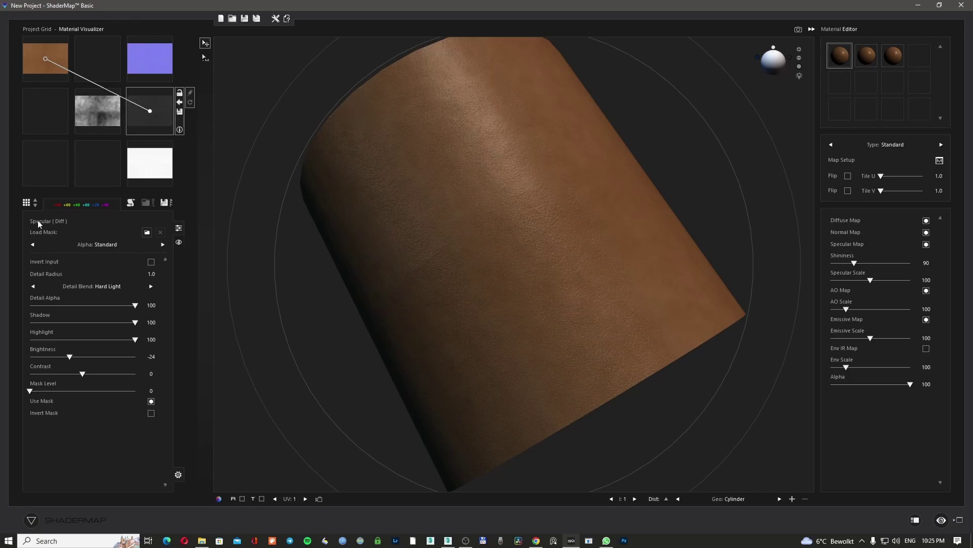
# Set the specular map's Brightness to 0, check it on the cylinder, and save all maps that have an output file.
pyautogui.moveTo(525, 258)
pyautogui.mouseDown()
pyautogui.moveTo(450, 249)
pyautogui.moveTo(513, 261)
pyautogui.moveTo(509, 249)
pyautogui.moveTo(495, 254)
pyautogui.moveTo(525, 240)
pyautogui.mouseUp()
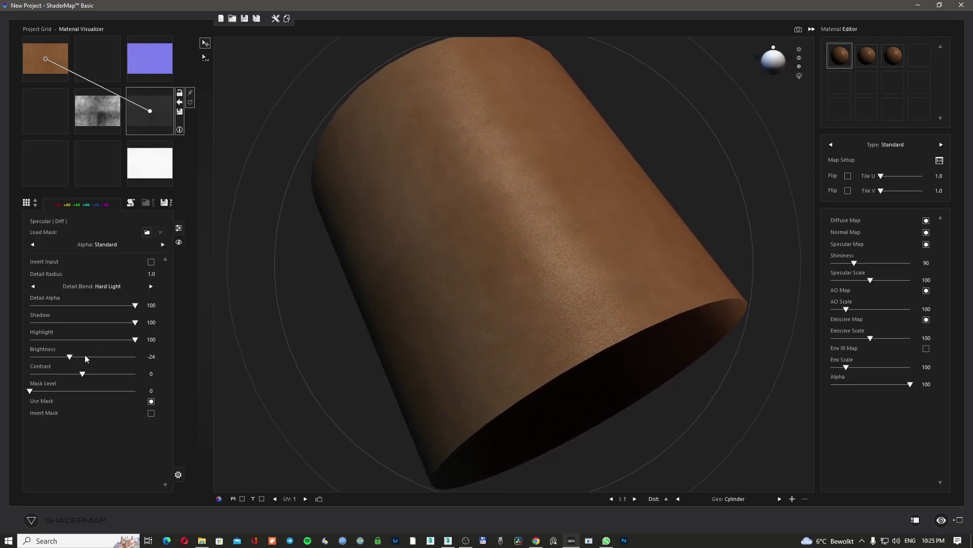
pyautogui.moveTo(479, 304); pyautogui.dragTo(502, 291)
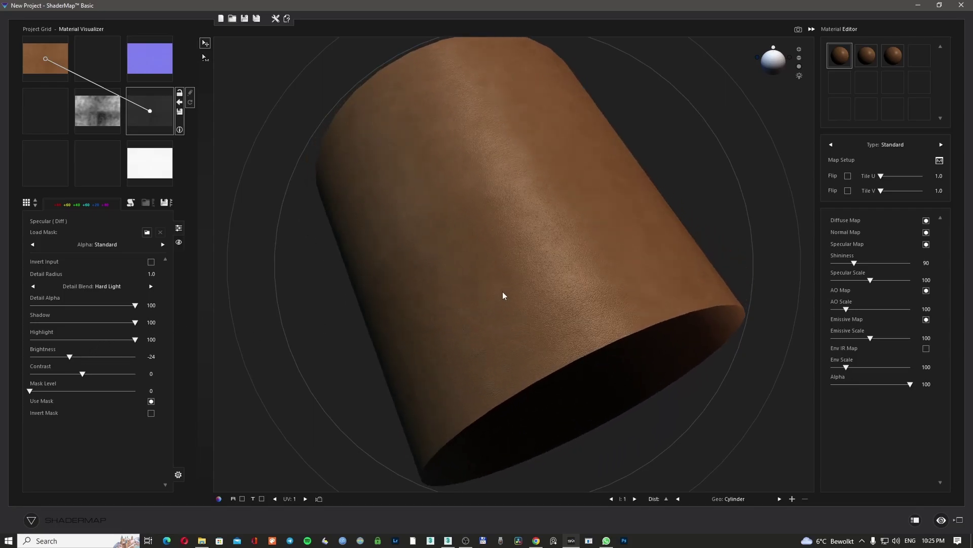
pyautogui.click(82, 357)
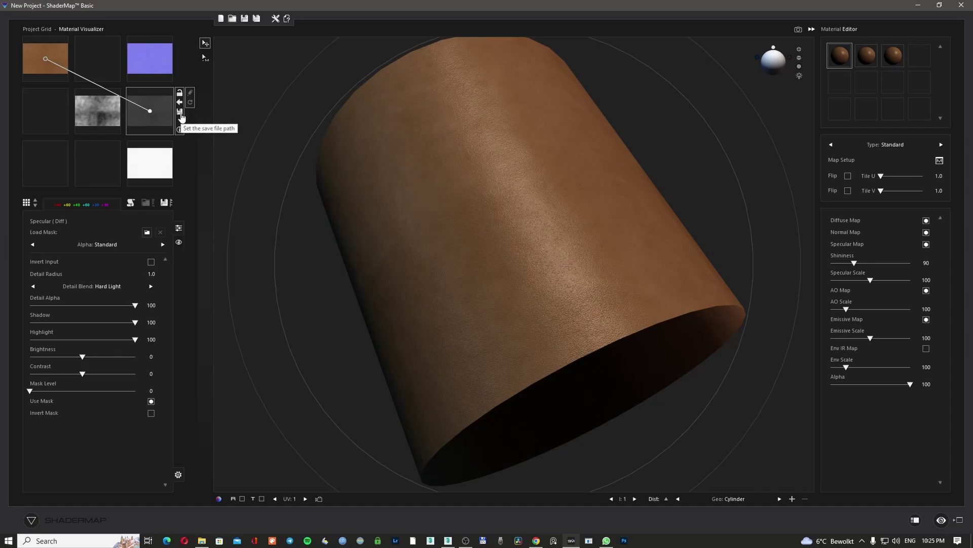
pyautogui.moveTo(480, 161); pyautogui.dragTo(506, 163)
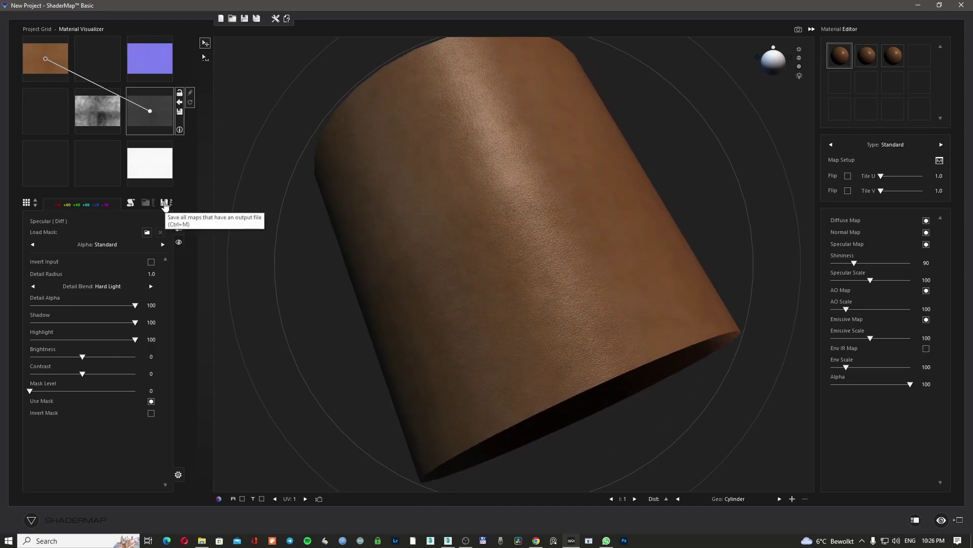
pyautogui.click(165, 203)
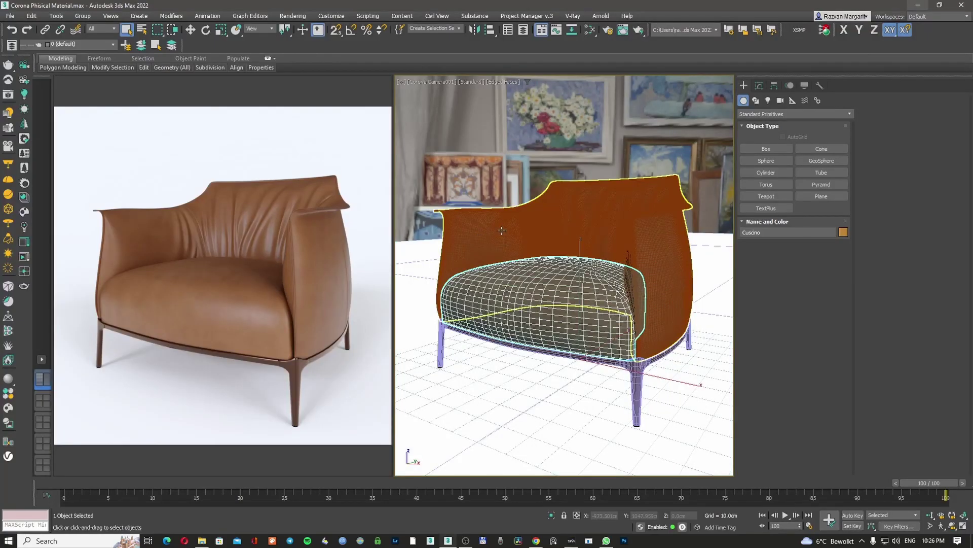
# Switch to 3ds Max, clear the armchair selection and open the Slate Material Editor.
pyautogui.click(501, 231)
pyautogui.click(488, 176)
pyautogui.click(484, 218)
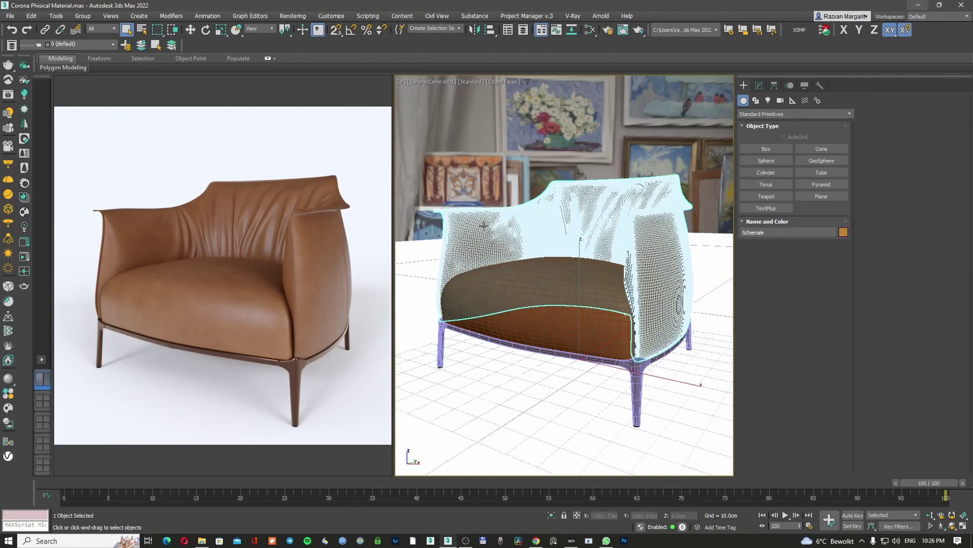
pyautogui.click(483, 175)
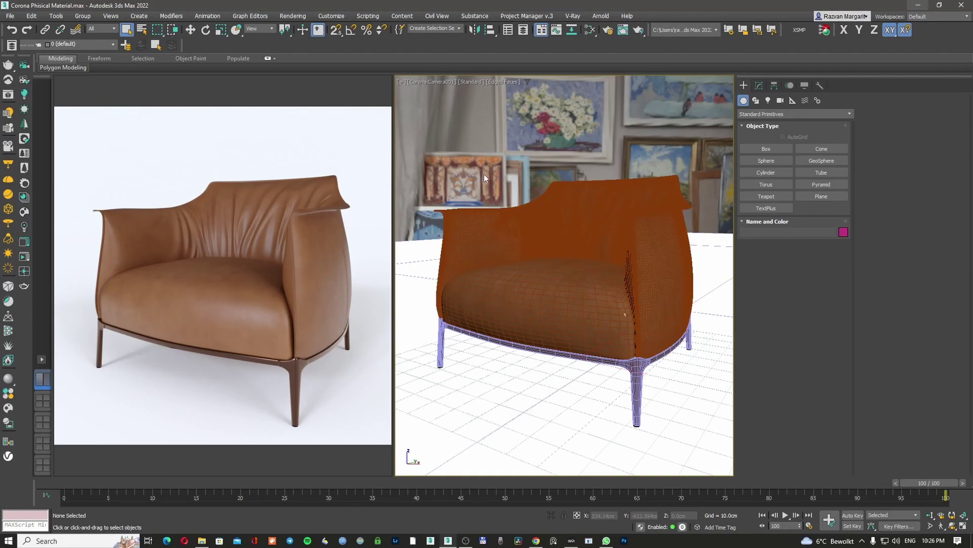
pyautogui.press('m')
# Examine the existing leather material's node network, including its bitmaps, colour corrections and normal map.
pyautogui.scroll(3, 661, 248)
pyautogui.moveTo(660, 248); pyautogui.dragTo(481, 249, button='middle')
pyautogui.scroll(-3, 482, 251)
pyautogui.scroll(3, 460, 263)
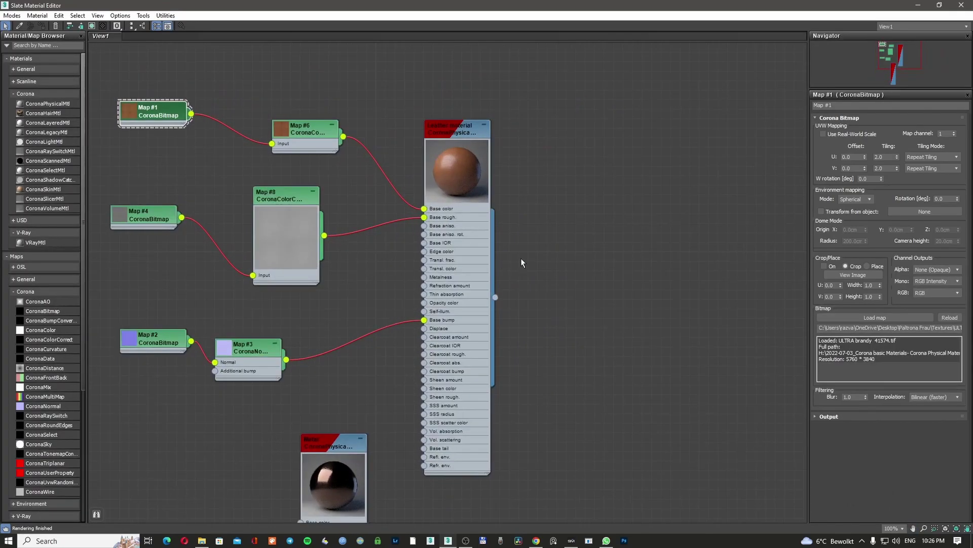
pyautogui.moveTo(548, 252); pyautogui.dragTo(531, 236, button='middle')
pyautogui.press('Escape')
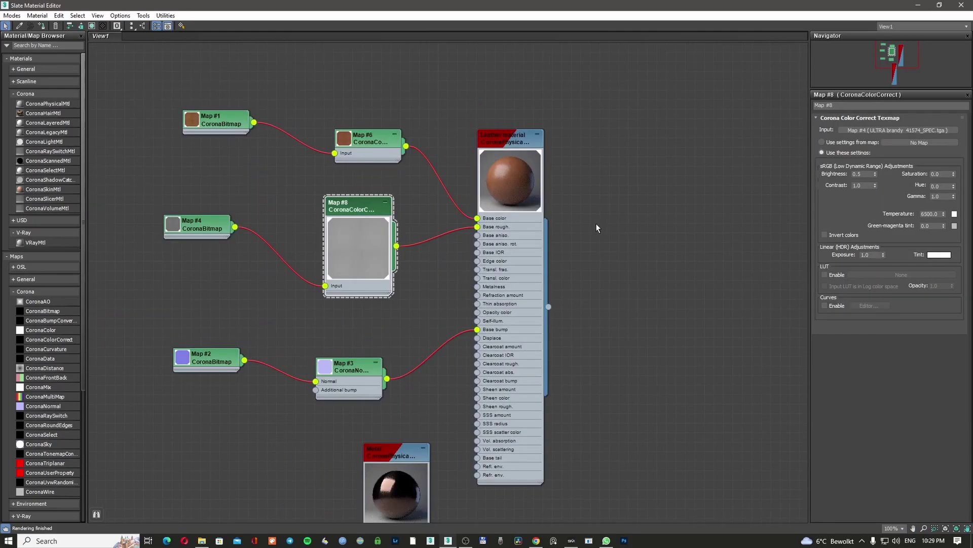
pyautogui.scroll(-2, 597, 225)
pyautogui.moveTo(598, 225); pyautogui.dragTo(477, 249, button='middle')
pyautogui.scroll(2, 477, 249)
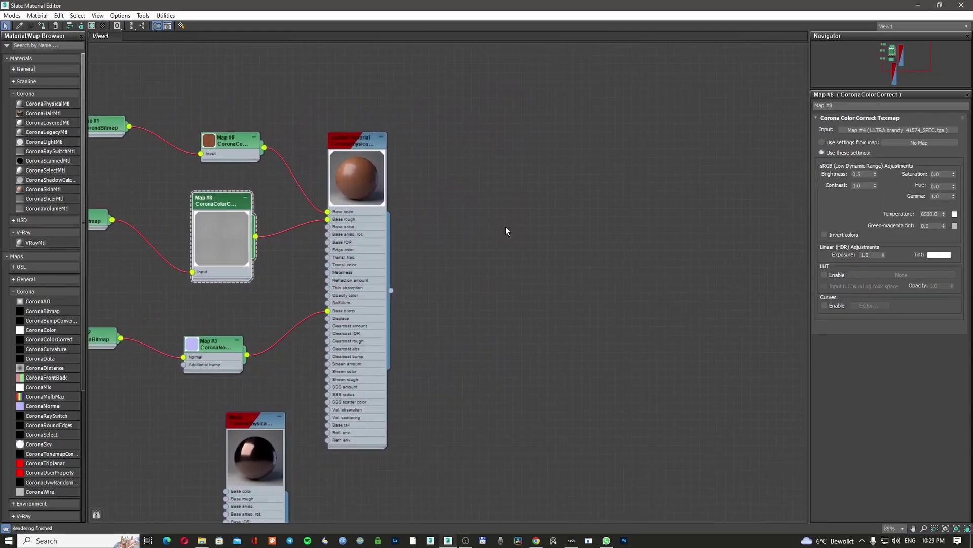
# Add a new CoronaPhysicalMtl beside the leather material and open its parameters.
pyautogui.moveTo(362, 139); pyautogui.dragTo(379, 137)
pyautogui.click(450, 149)
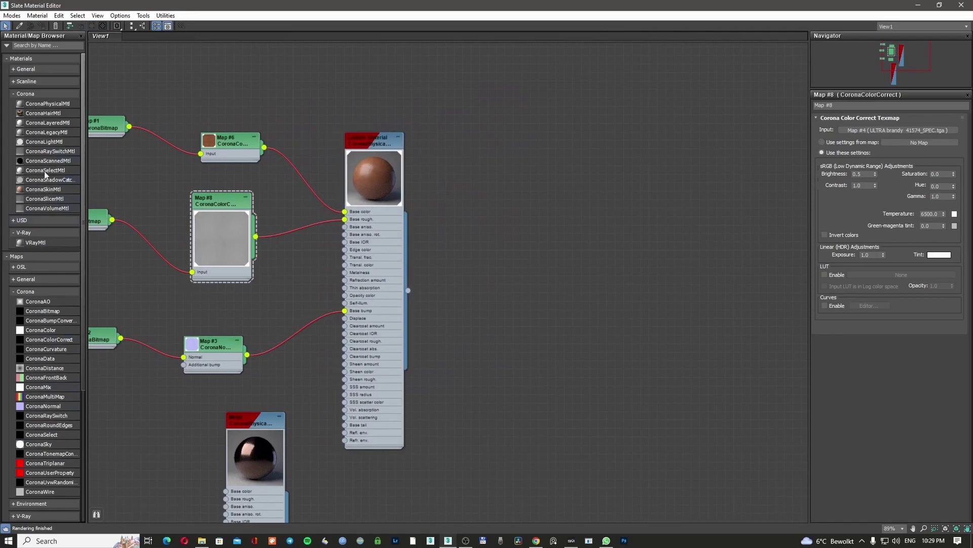
pyautogui.moveTo(60, 102); pyautogui.dragTo(680, 222)
pyautogui.doubleClick(662, 222)
pyautogui.moveTo(581, 222); pyautogui.dragTo(499, 207, button='middle')
pyautogui.moveTo(597, 209); pyautogui.dragTo(623, 209)
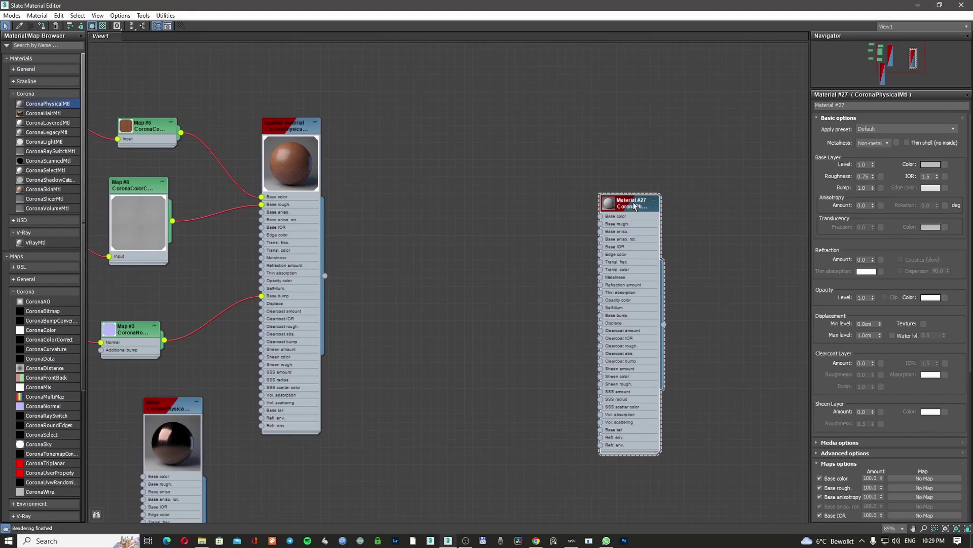
# Check the new material's Metalness and Base Layer Level settings and enlarge its preview sphere.
pyautogui.click(879, 144)
pyautogui.click(879, 144)
pyautogui.moveTo(637, 201); pyautogui.dragTo(654, 202)
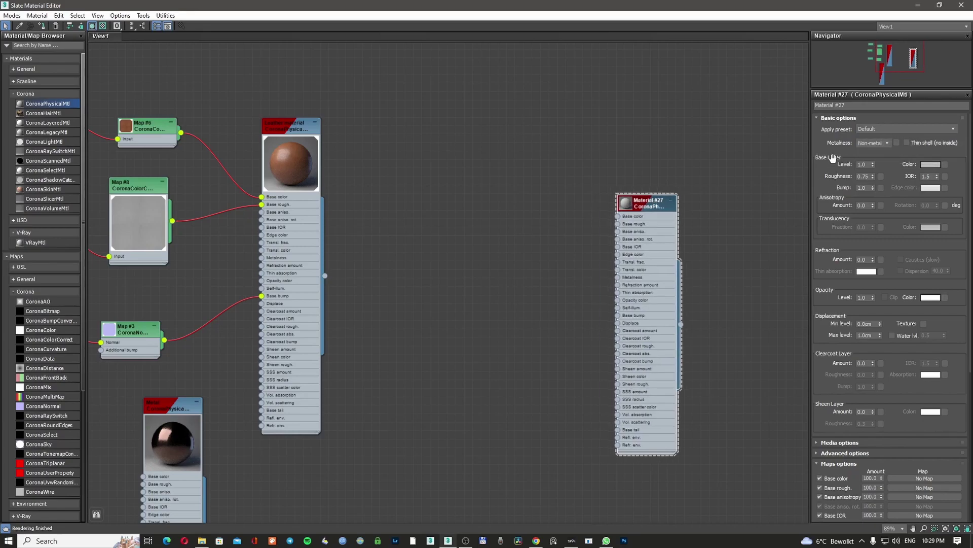
pyautogui.click(865, 164)
pyautogui.doubleClick(626, 204)
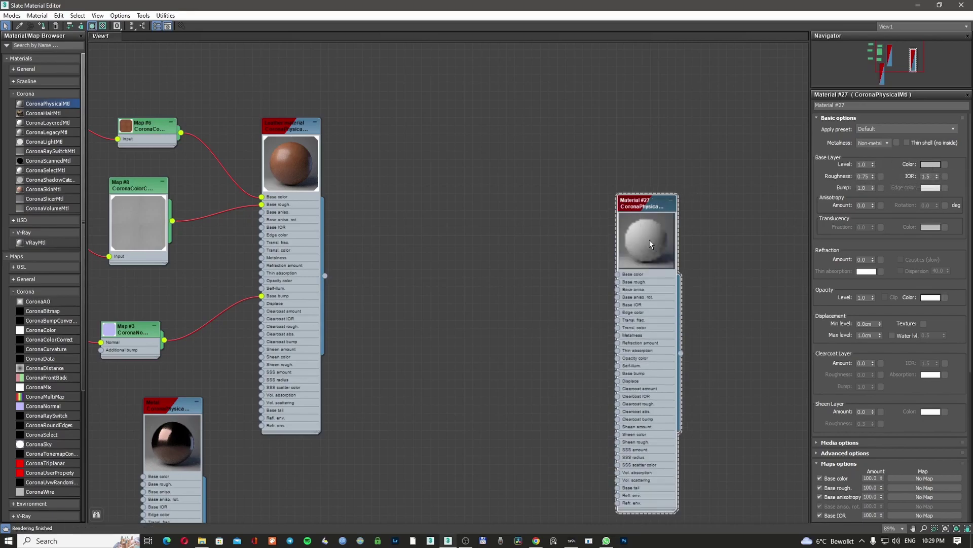
pyautogui.click(945, 165)
pyautogui.press('Escape')
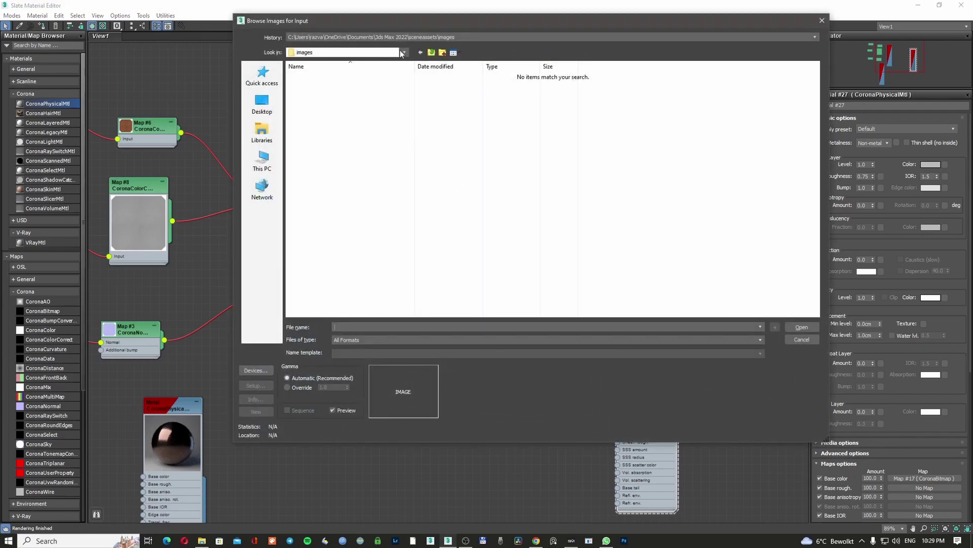
pyautogui.click(403, 52)
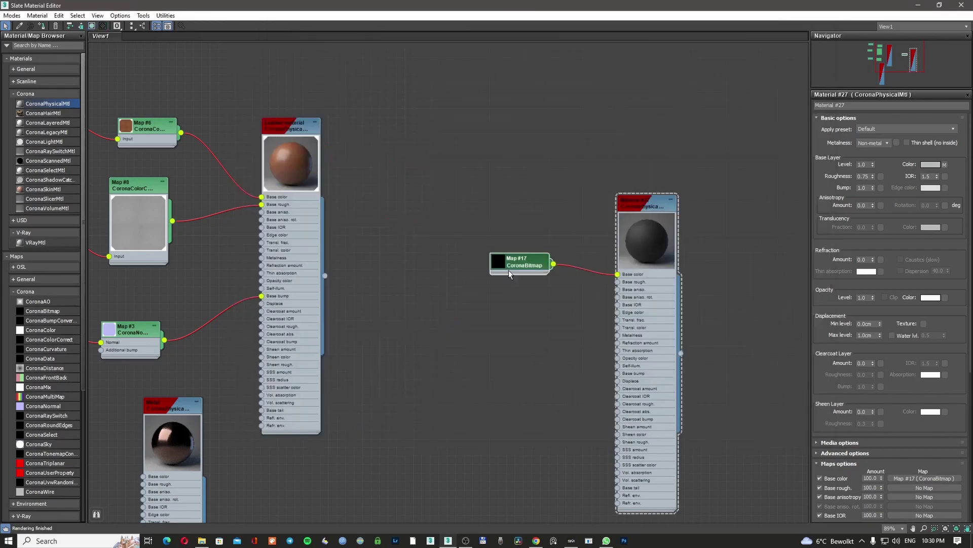
pyautogui.press('Delete')
# Copy the ULTRA brandy 41574.tif bitmap from the leather material's network and connect it to the new material's Base color.
pyautogui.moveTo(482, 231); pyautogui.dragTo(574, 227, button='middle')
pyautogui.moveTo(229, 101); pyautogui.dragTo(301, 117, button='middle')
pyautogui.click(166, 127)
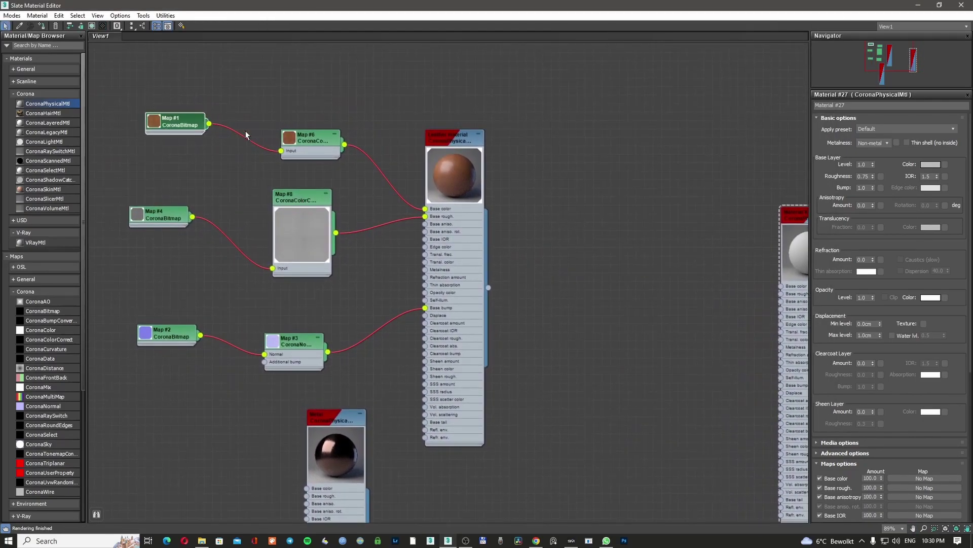
pyautogui.moveTo(545, 181); pyautogui.dragTo(522, 183, button='middle')
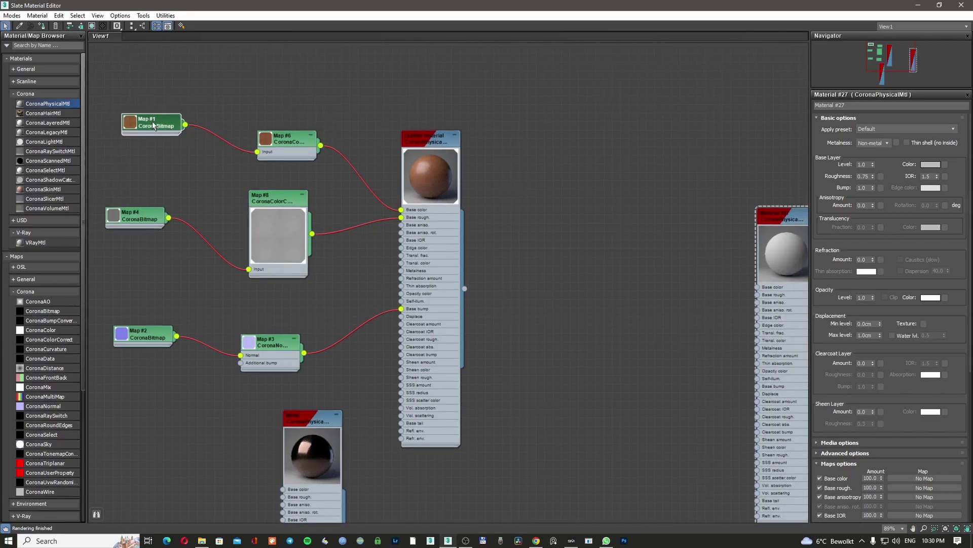
pyautogui.keyDown('shift'); pyautogui.moveTo(151, 120); pyautogui.dragTo(582, 239); pyautogui.keyUp('shift')
pyautogui.moveTo(702, 267); pyautogui.dragTo(434, 273, button='middle')
pyautogui.scroll(2, 433, 272)
pyautogui.moveTo(361, 246); pyautogui.dragTo(501, 297)
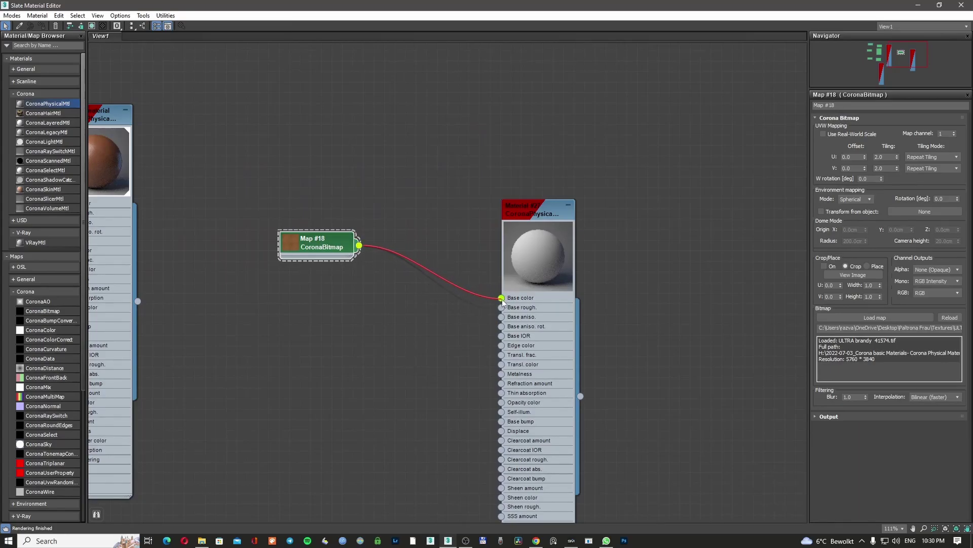
# Check the new material's base colour map, space its nodes apart and open the brandy bitmap's settings.
pyautogui.doubleClick(527, 231)
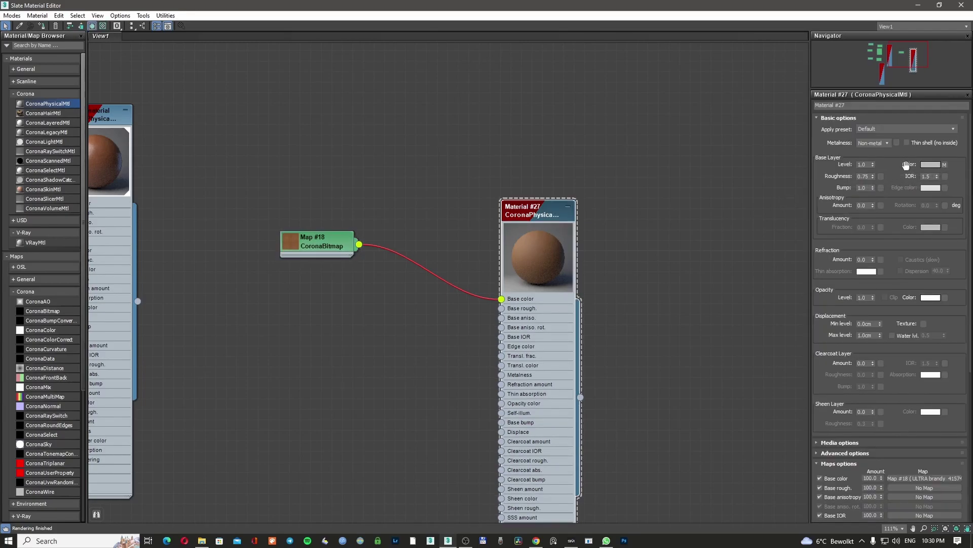
pyautogui.moveTo(339, 245); pyautogui.dragTo(307, 245)
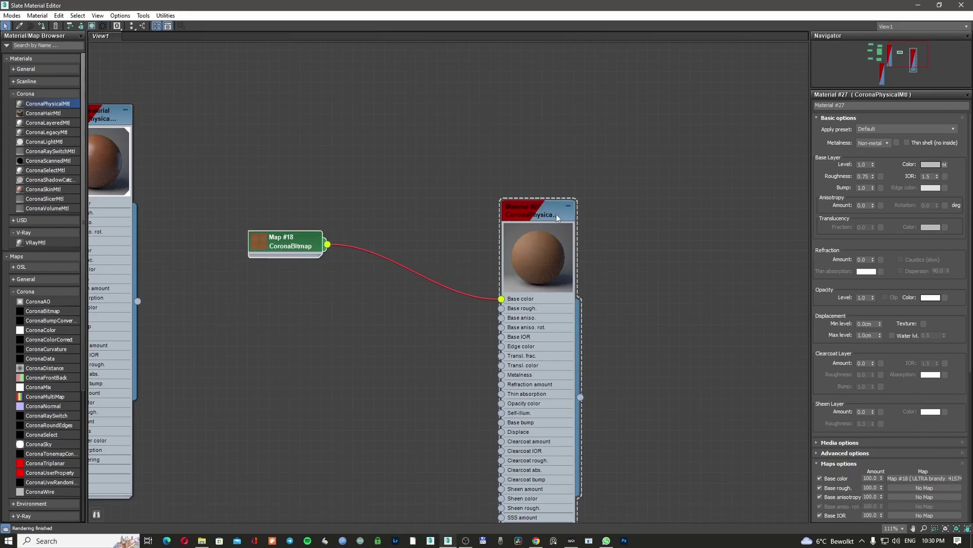
pyautogui.moveTo(543, 228); pyautogui.dragTo(554, 218)
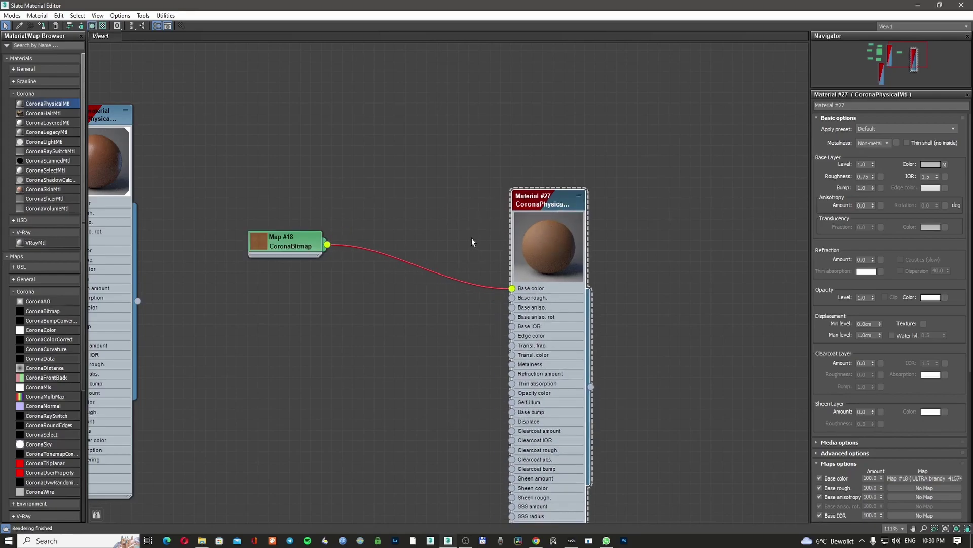
pyautogui.moveTo(477, 238); pyautogui.dragTo(515, 237, button='middle')
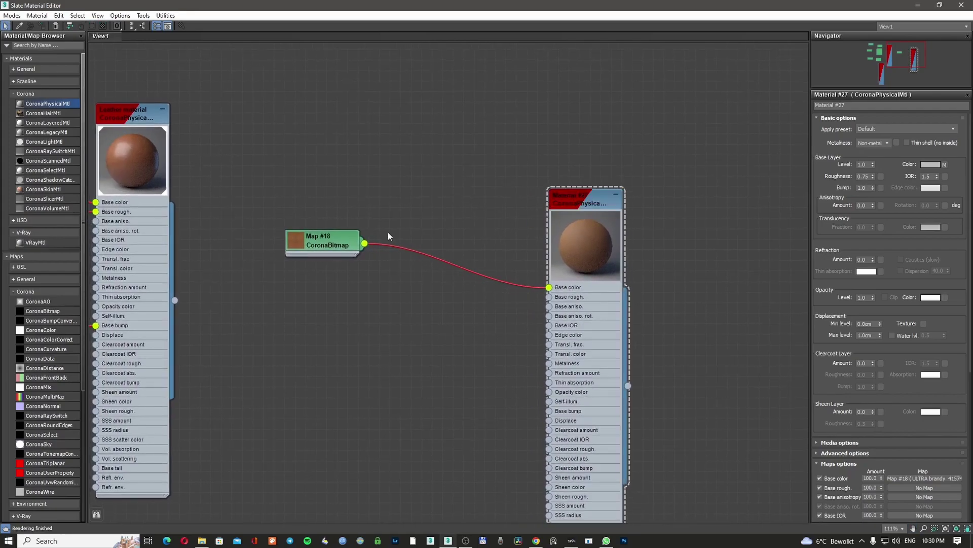
pyautogui.doubleClick(322, 236)
# Assign the new material to the armchair's backrest and seat cushion, check the render, and maximize the Slate Material Editor again.
pyautogui.moveTo(588, 6); pyautogui.dragTo(653, 289)
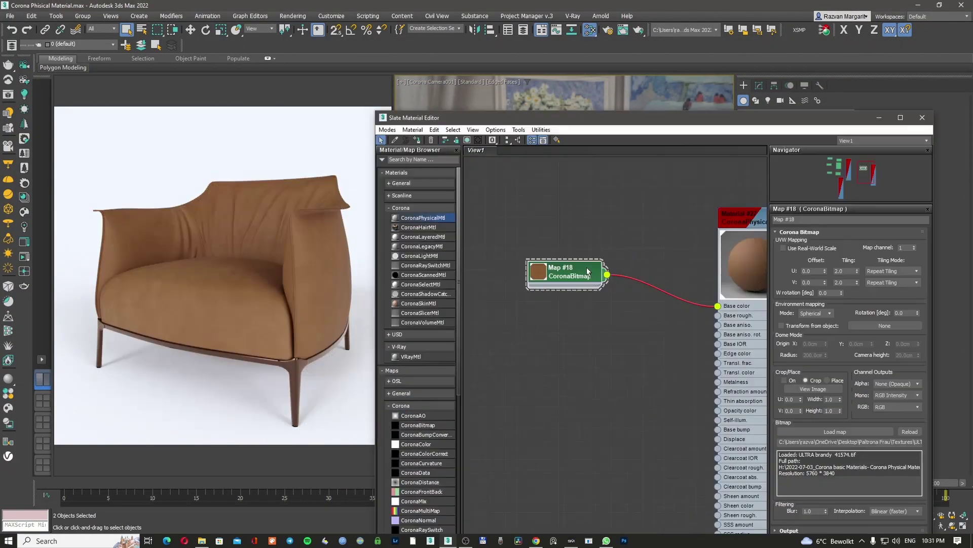
pyautogui.moveTo(585, 262); pyautogui.dragTo(574, 250)
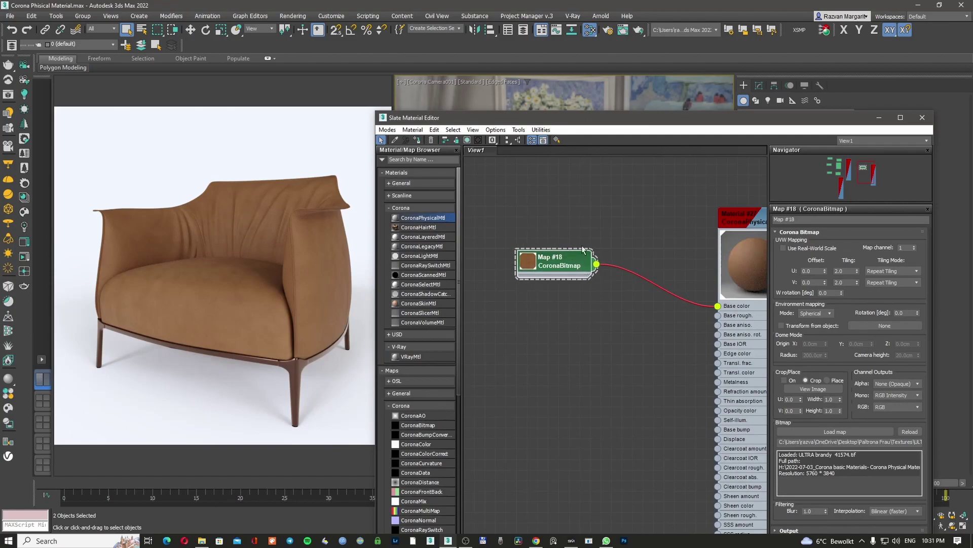
pyautogui.moveTo(662, 255); pyautogui.dragTo(650, 251, button='middle')
pyautogui.moveTo(682, 121); pyautogui.dragTo(700, 73)
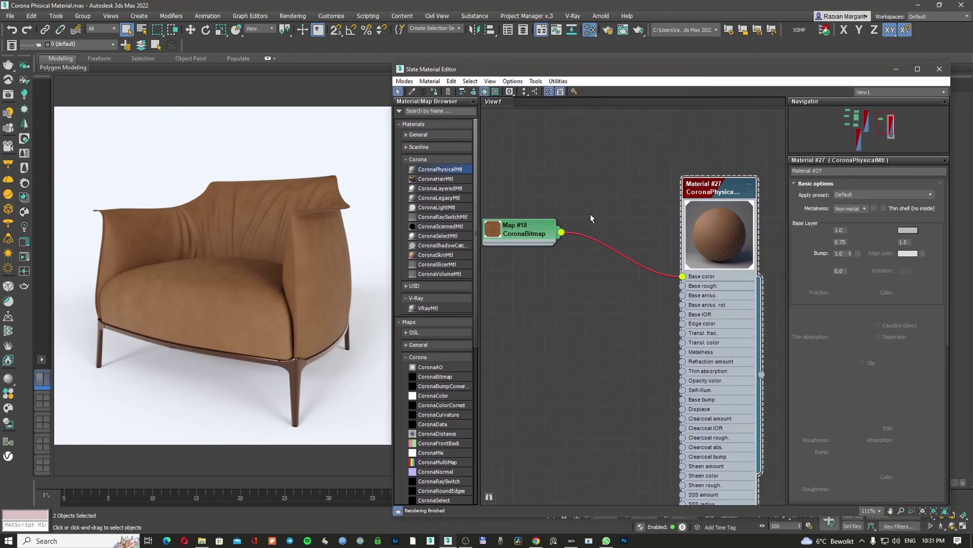
pyautogui.moveTo(590, 214); pyautogui.dragTo(641, 207, button='middle')
pyautogui.doubleClick(653, 75)
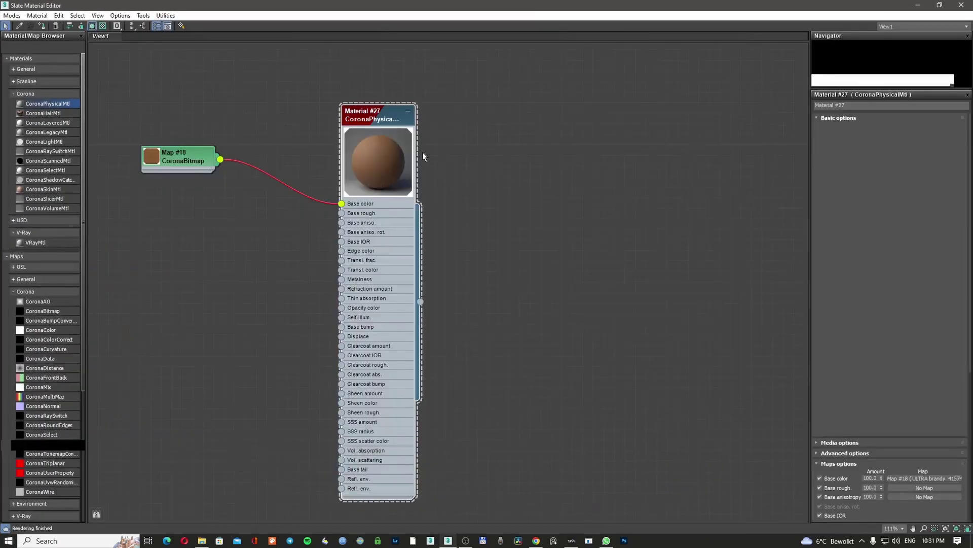
# Duplicate the new material's base colour bitmap and load ULTRA brandy 41574_SPEC.tga into the copy.
pyautogui.moveTo(284, 131); pyautogui.dragTo(497, 145, button='middle')
pyautogui.keyDown('shift'); pyautogui.moveTo(403, 171); pyautogui.dragTo(398, 241); pyautogui.keyUp('shift')
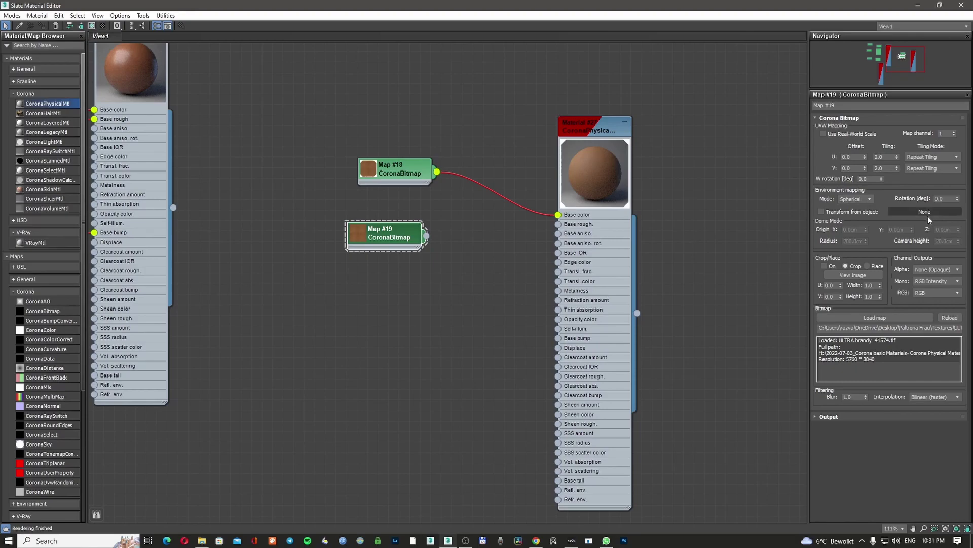
pyautogui.click(893, 319)
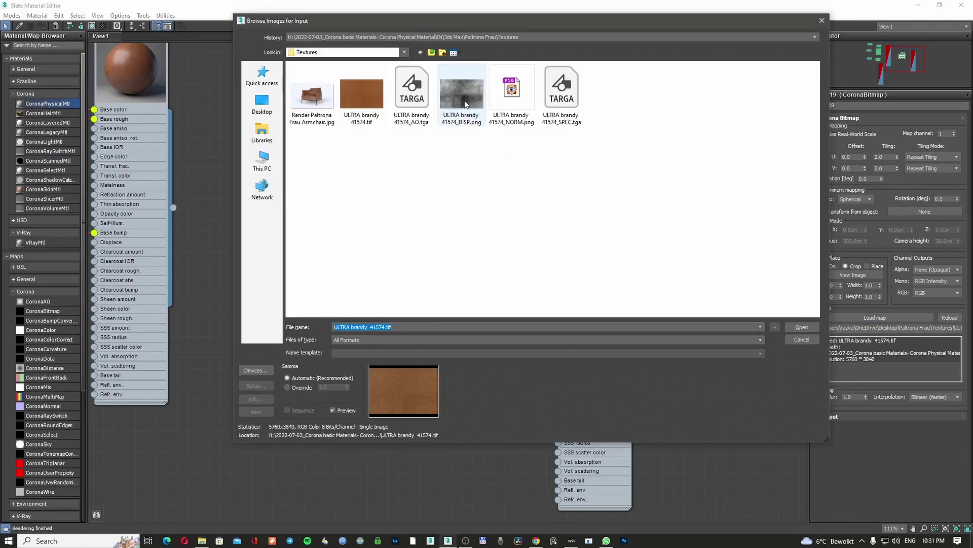
pyautogui.doubleClick(562, 89)
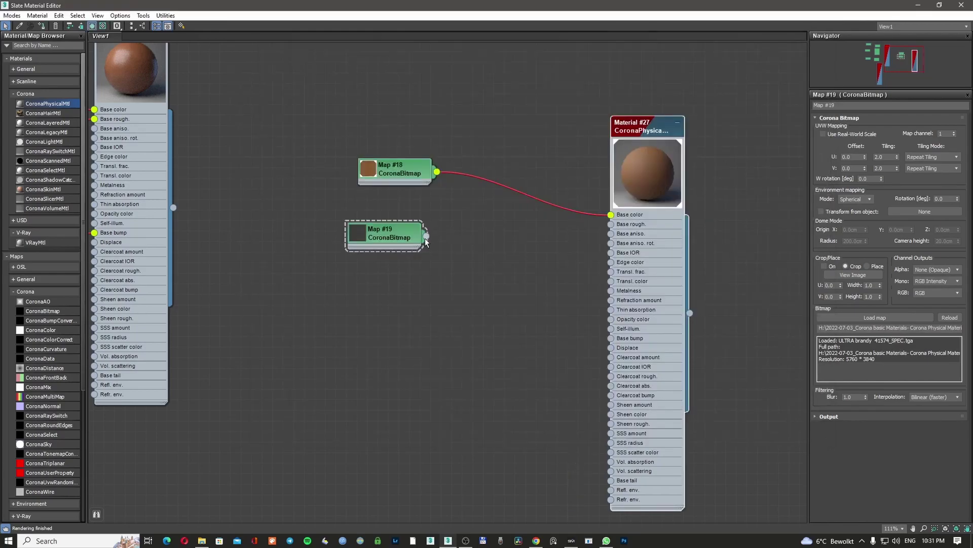
# Connect the specular bitmap to the new material's Base Layer Roughness.
pyautogui.moveTo(424, 238); pyautogui.dragTo(556, 240)
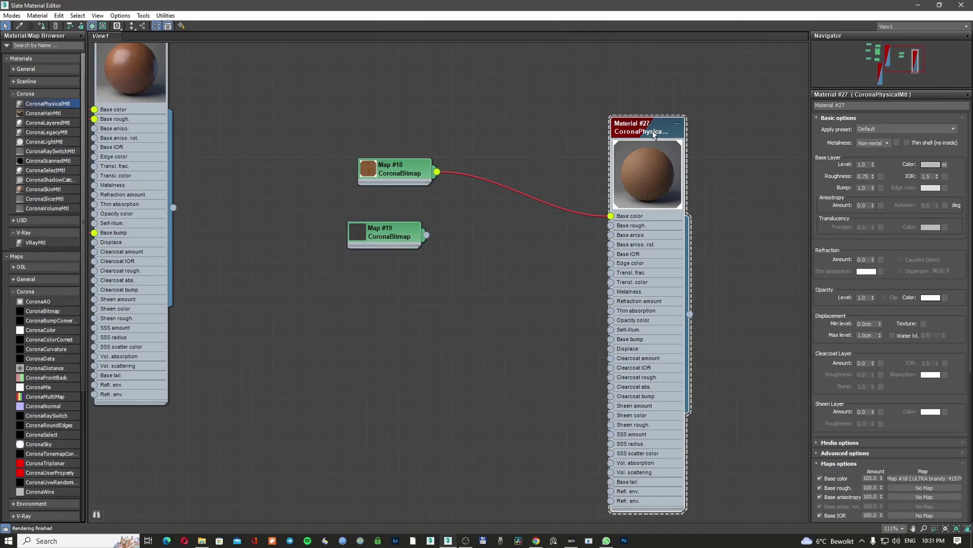
pyautogui.moveTo(867, 178)
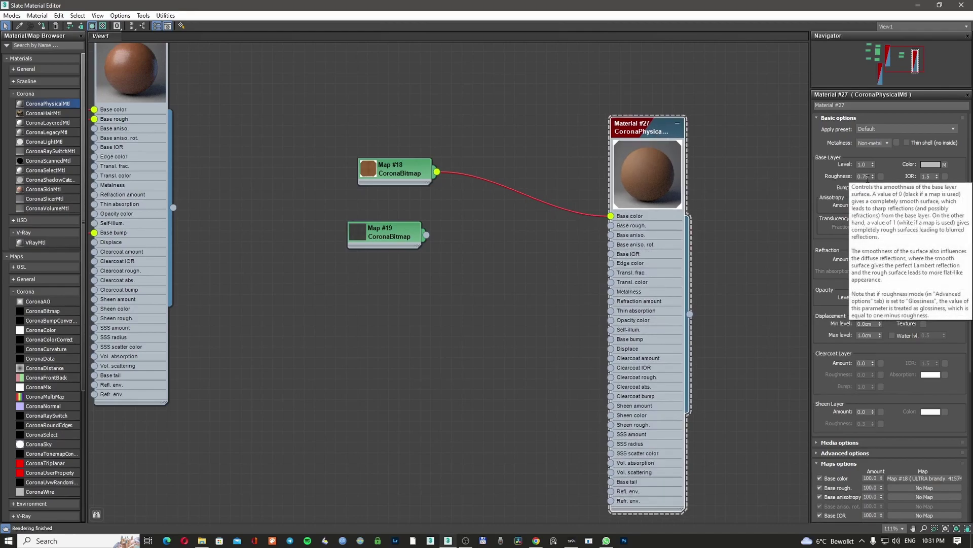
pyautogui.moveTo(426, 235); pyautogui.dragTo(883, 177)
pyautogui.click(465, 298)
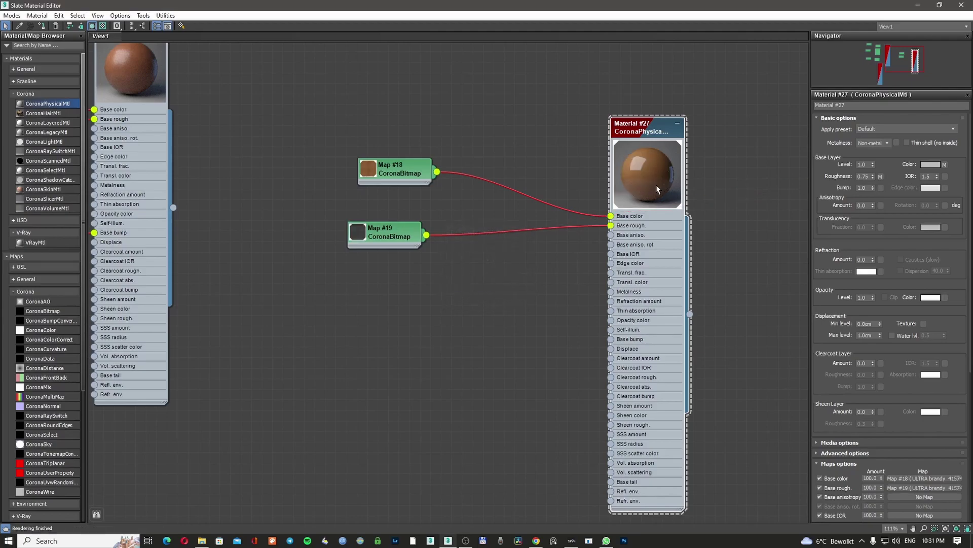
# Enlarge the specular bitmap's preview, check it against the new material's reflections, and switch to ShaderMap.
pyautogui.moveTo(388, 232); pyautogui.dragTo(409, 242)
pyautogui.click(644, 131)
pyautogui.click(404, 252)
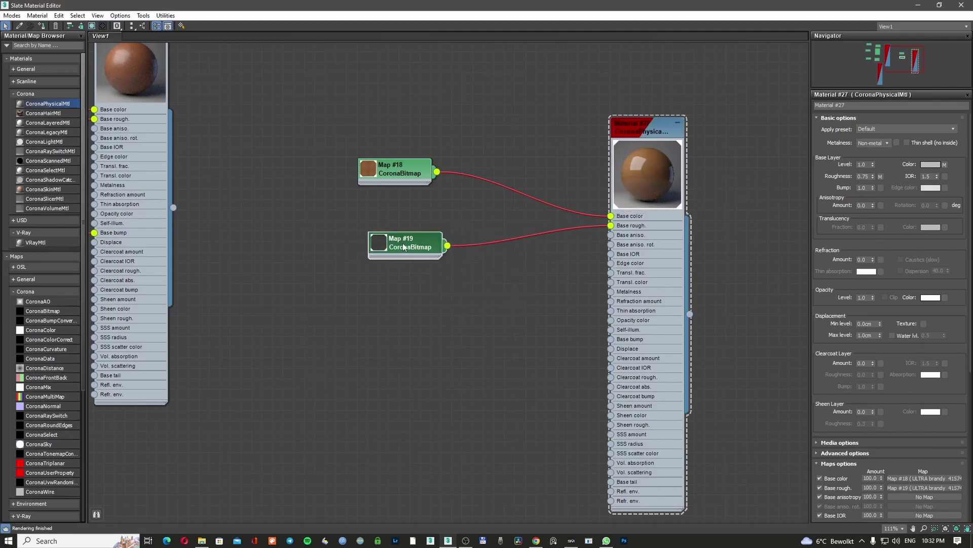
pyautogui.doubleClick(381, 245)
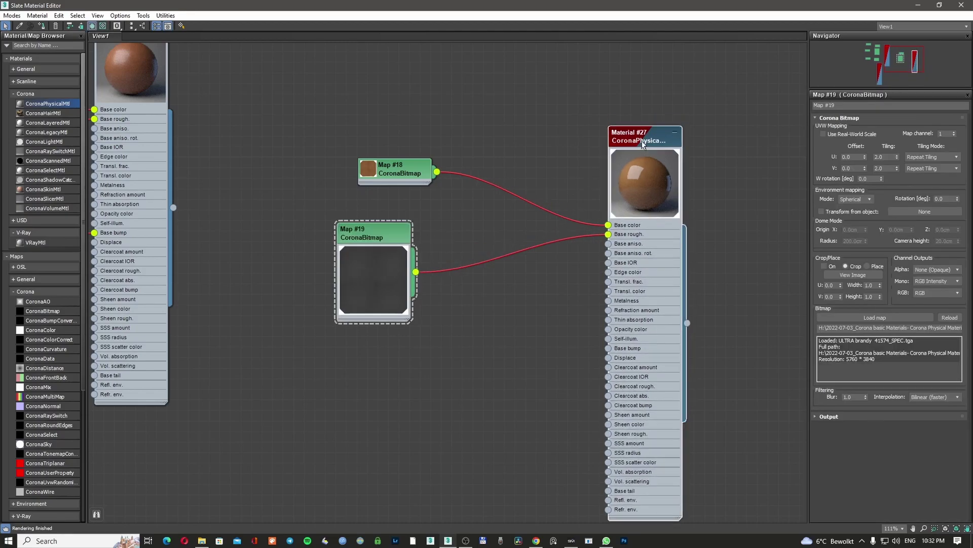
pyautogui.moveTo(389, 231); pyautogui.dragTo(399, 230)
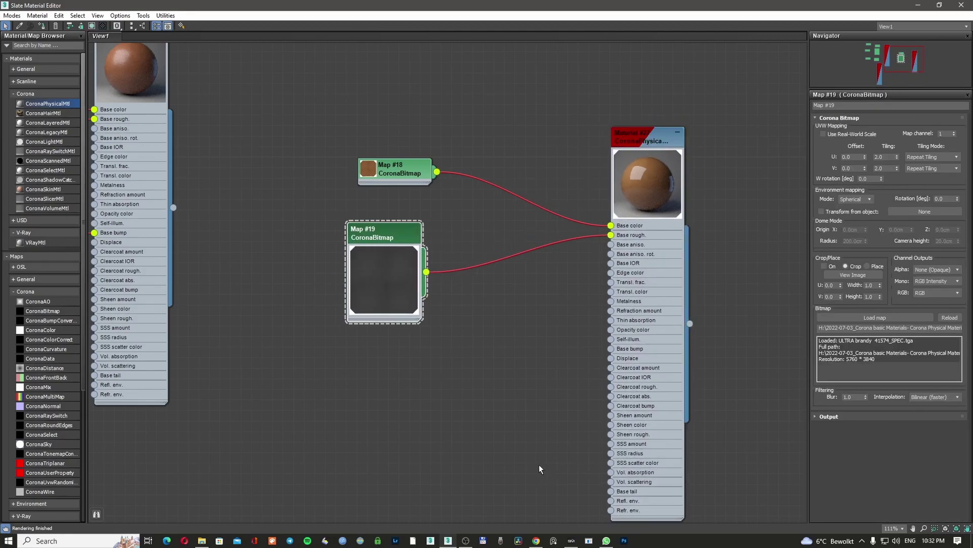
pyautogui.click(571, 540)
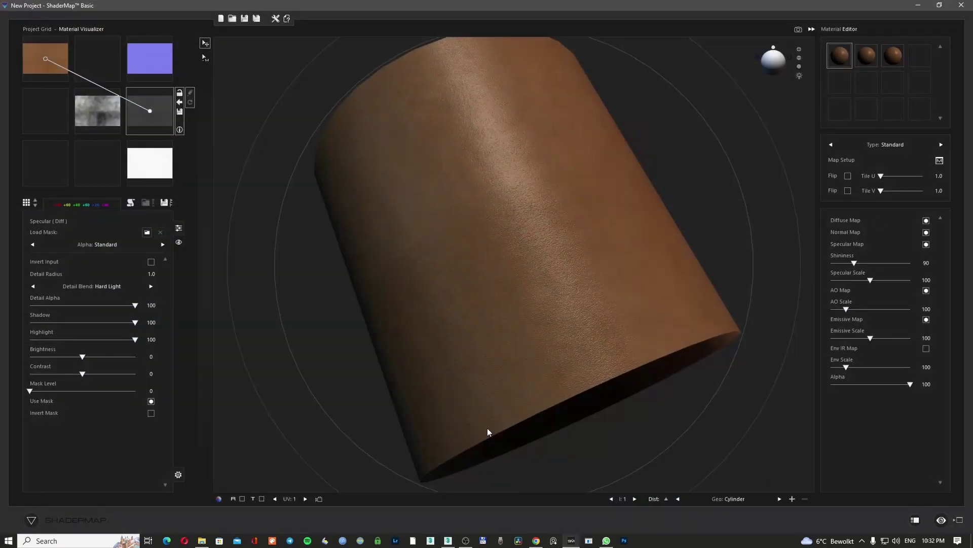
# Examine the specular highlights on the leather cylinder from several angles, and switch back to the Slate Material Editor.
pyautogui.moveTo(523, 262); pyautogui.dragTo(527, 297)
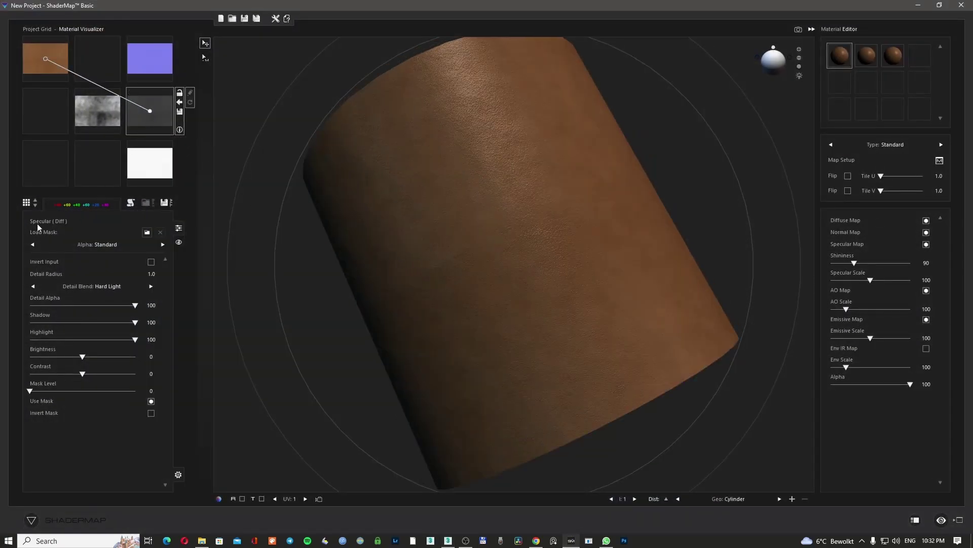
pyautogui.moveTo(295, 222); pyautogui.dragTo(441, 207)
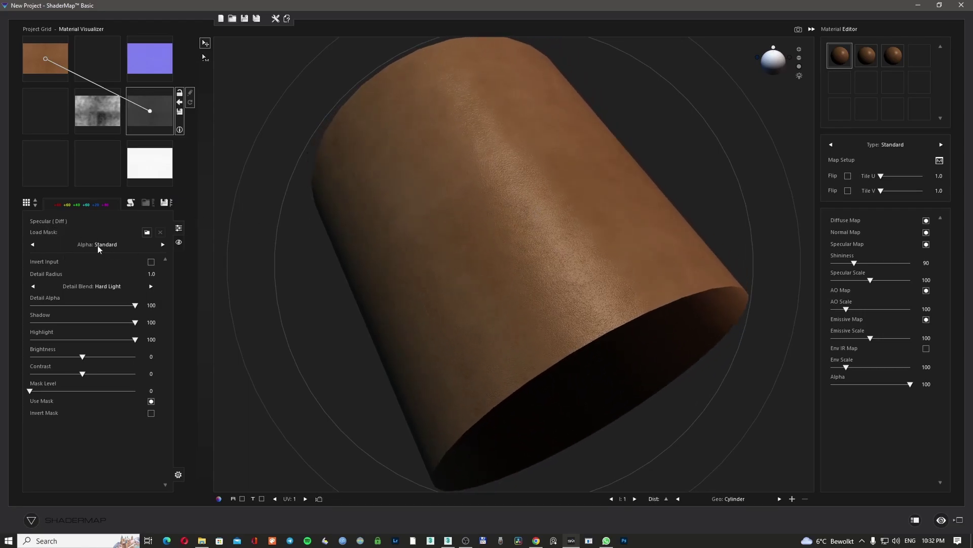
pyautogui.click(918, 5)
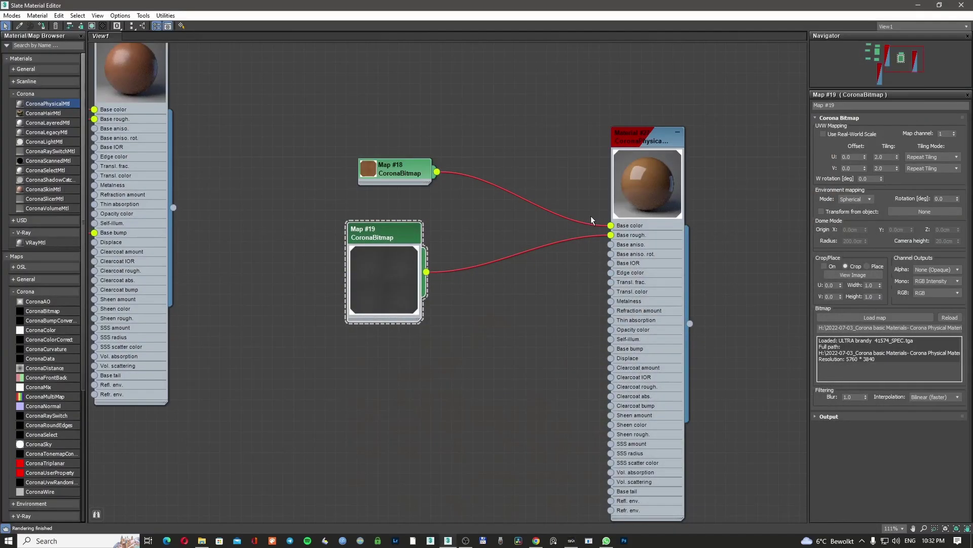
# Set the new material's Roughness mode to Glossiness in its advanced options, and tidy the specular bitmap and material nodes.
pyautogui.doubleClick(652, 143)
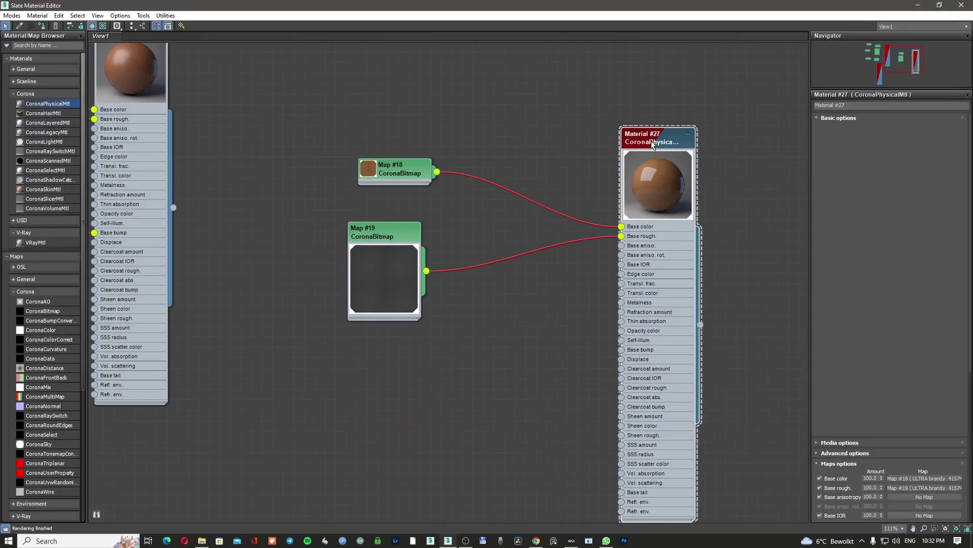
pyautogui.scroll(-4, 895, 319)
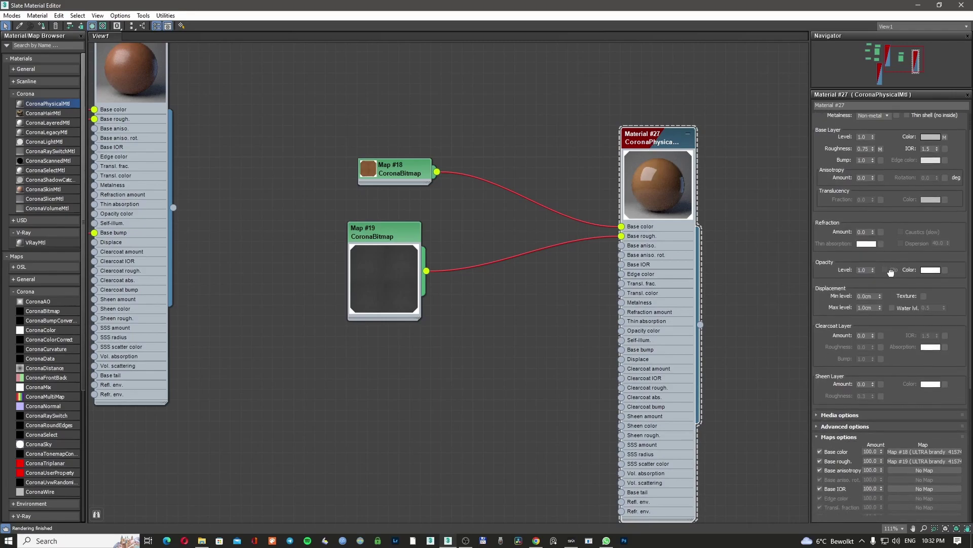
pyautogui.click(875, 384)
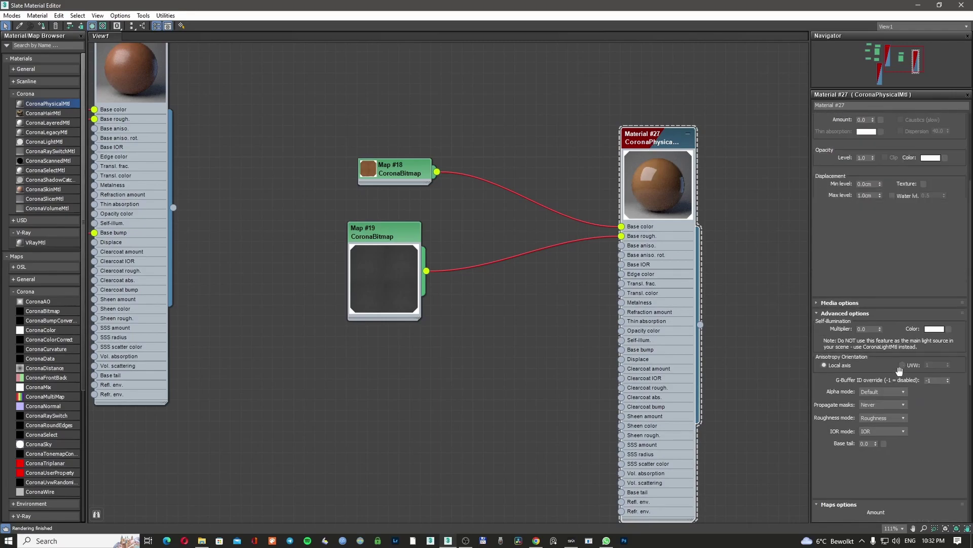
pyautogui.scroll(-7, 932, 356)
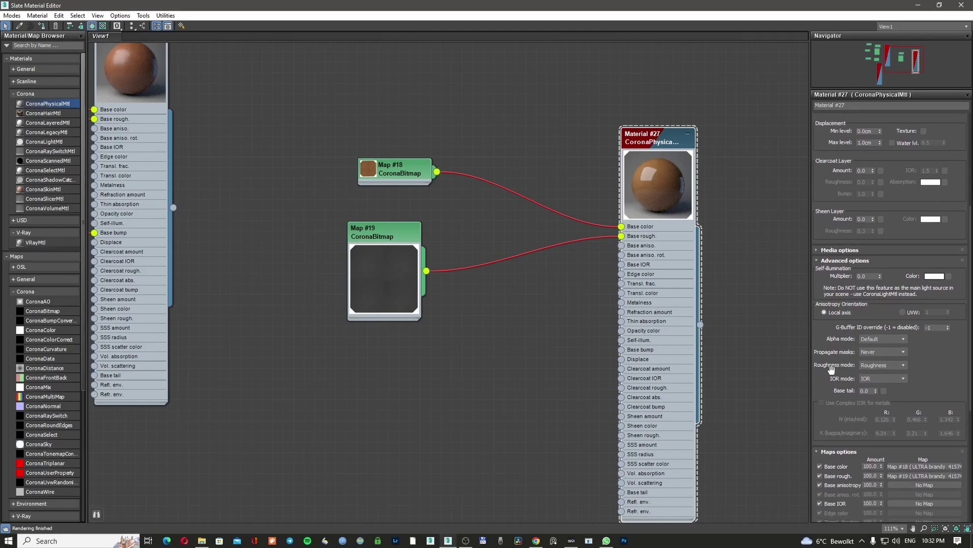
pyautogui.click(881, 373)
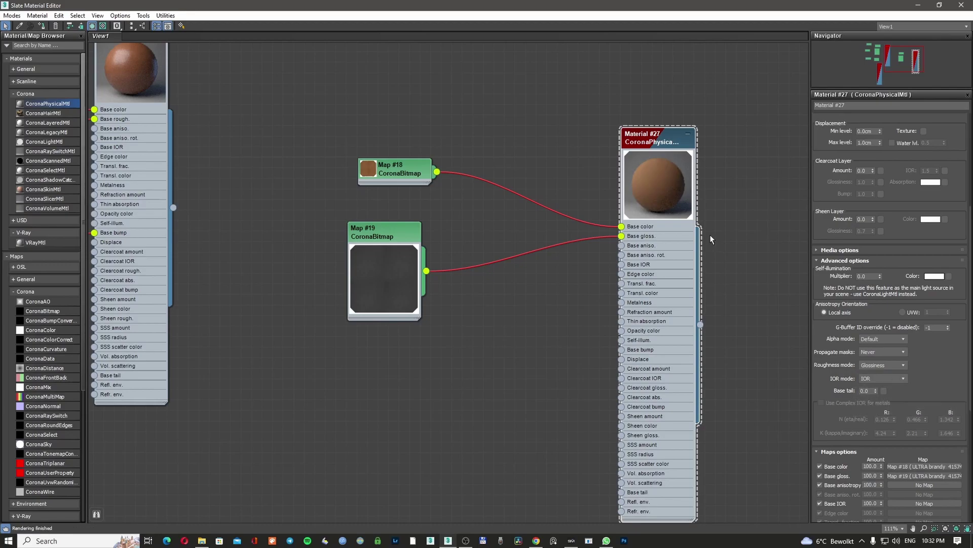
pyautogui.moveTo(397, 238); pyautogui.dragTo(397, 249)
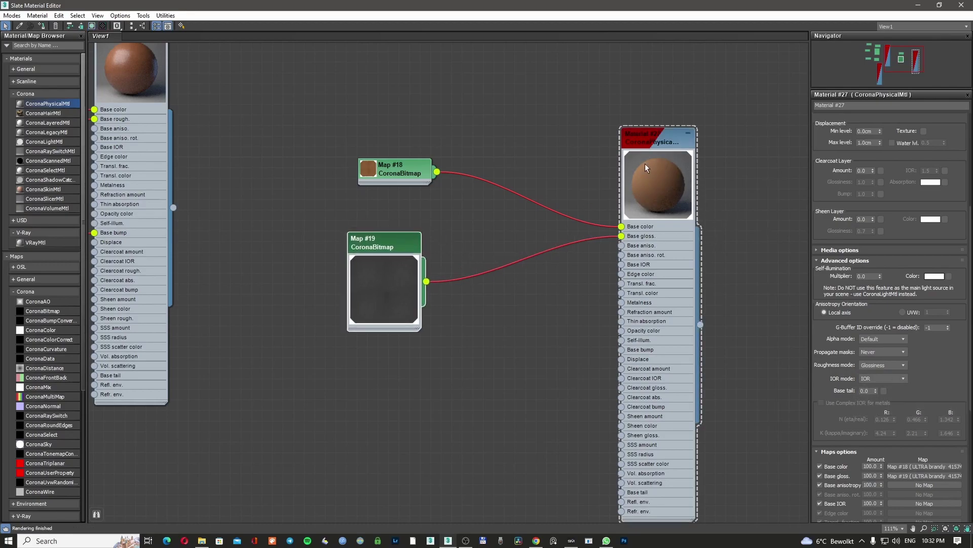
pyautogui.moveTo(654, 141); pyautogui.dragTo(644, 152)
# Disconnect the specular bitmap from Base glossiness, set the new material's Glossiness to 0.6, and inspect its preview.
pyautogui.scroll(5, 866, 175)
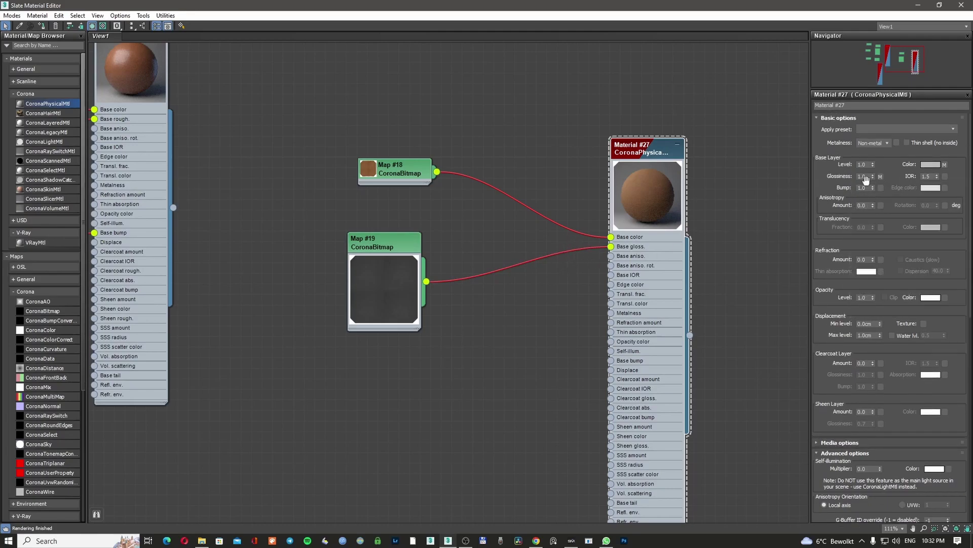
pyautogui.moveTo(867, 176); pyautogui.dragTo(842, 176)
pyautogui.click(518, 276)
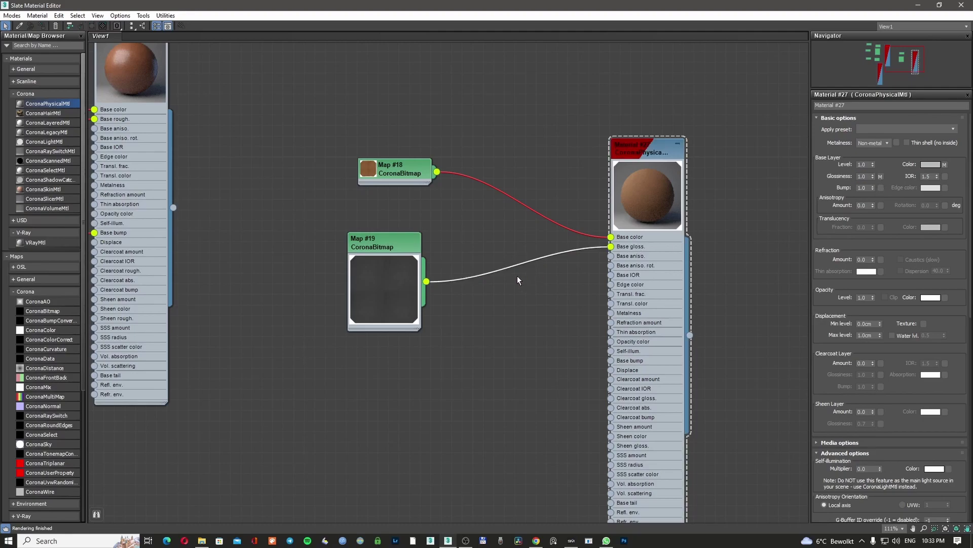
pyautogui.press('Delete')
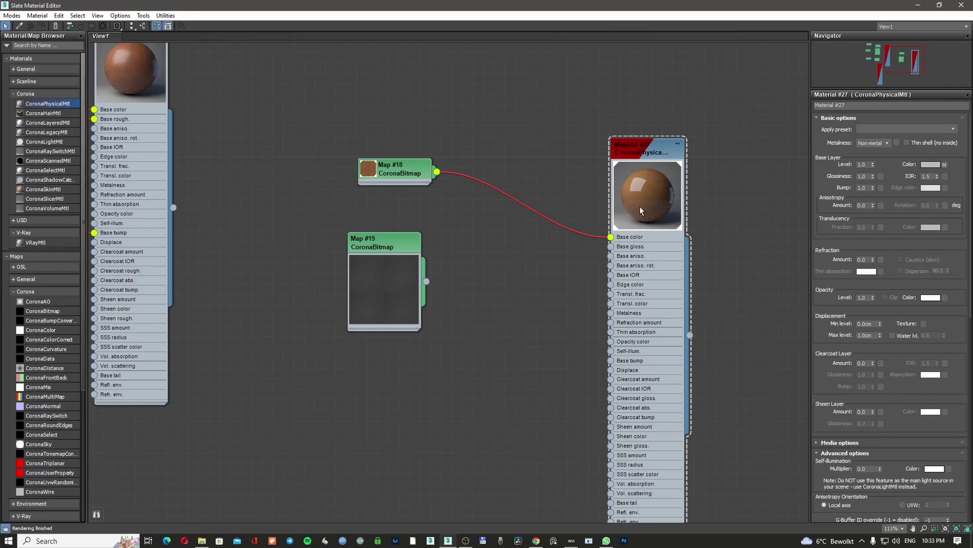
pyautogui.doubleClick(860, 177)
pyautogui.write('0.6')
pyautogui.press('Return')
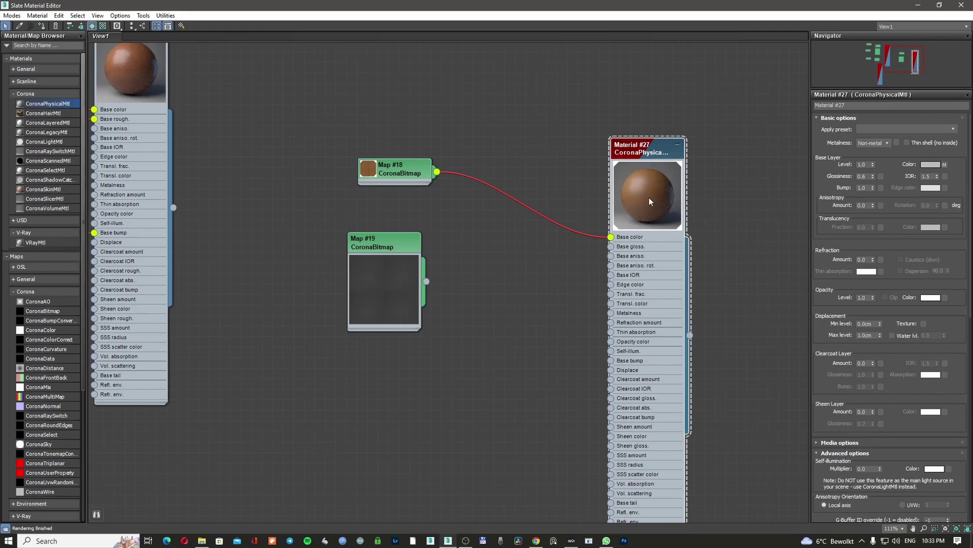
pyautogui.scroll(5, 649, 196)
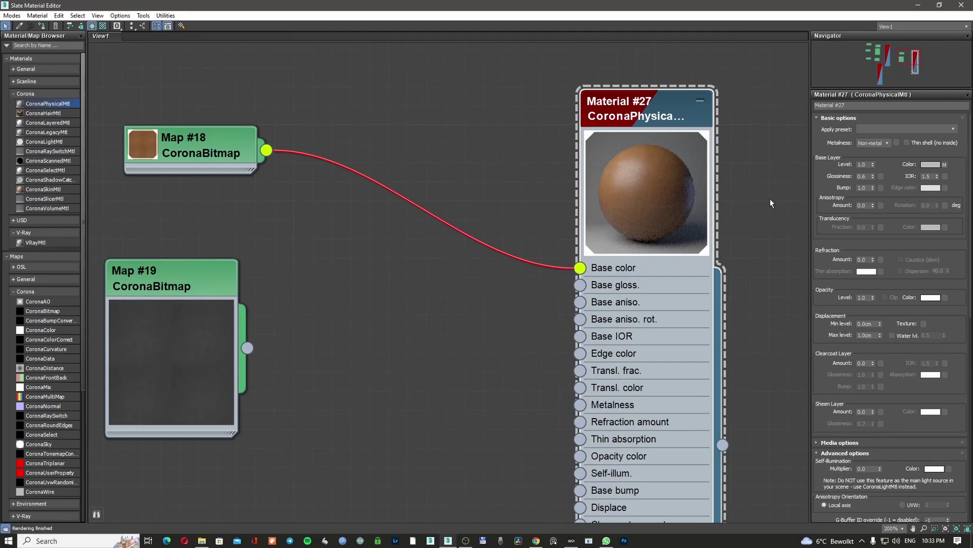
pyautogui.scroll(-4, 739, 226)
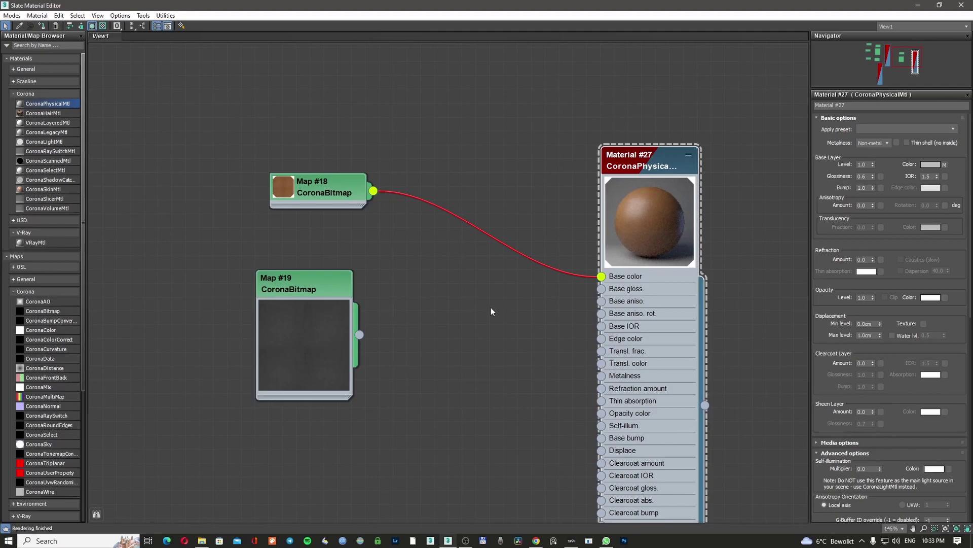
# Reconnect the specular bitmap to the new material's Base Layer Glossiness, align its node under the colour bitmap, and inspect the preview.
pyautogui.click(319, 281)
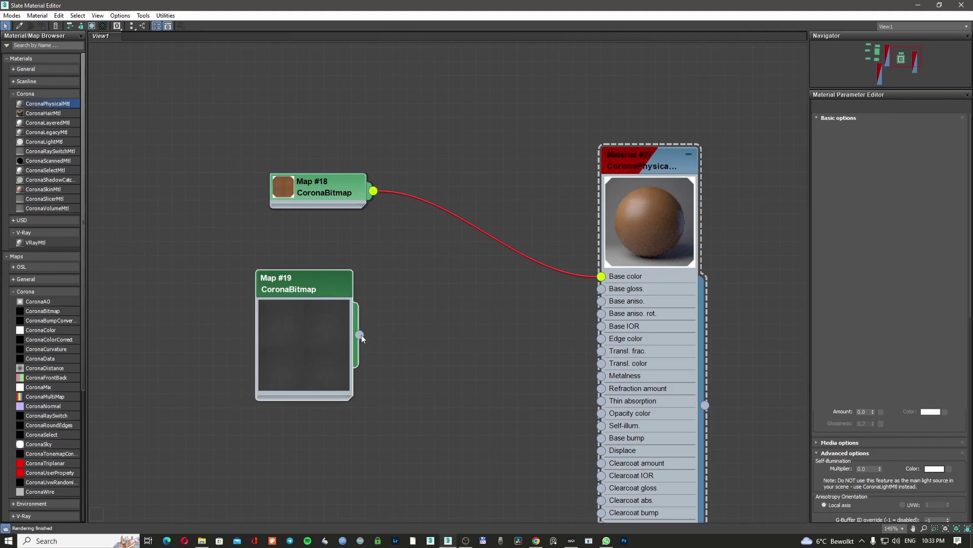
pyautogui.doubleClick(646, 159)
pyautogui.moveTo(360, 335); pyautogui.dragTo(881, 176)
pyautogui.click(468, 297)
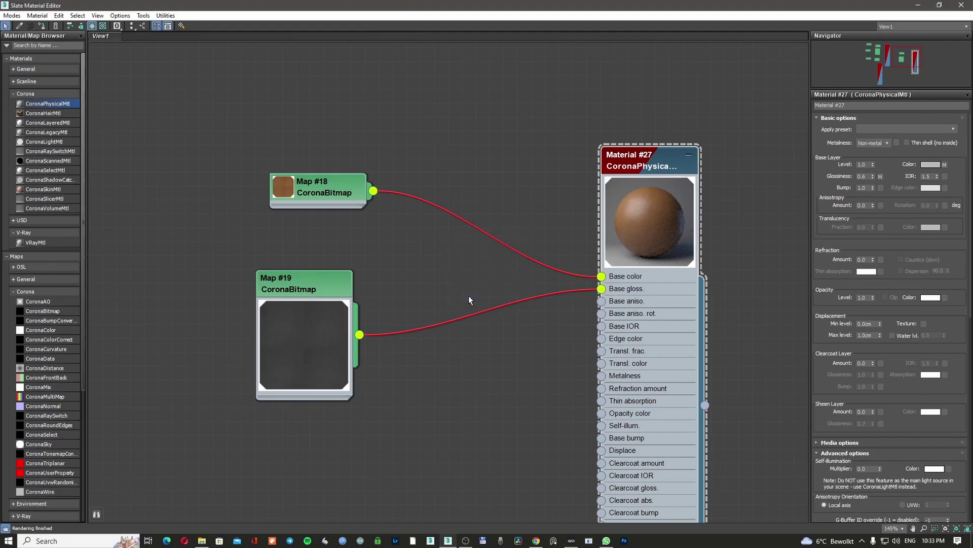
pyautogui.moveTo(310, 289); pyautogui.dragTo(323, 275)
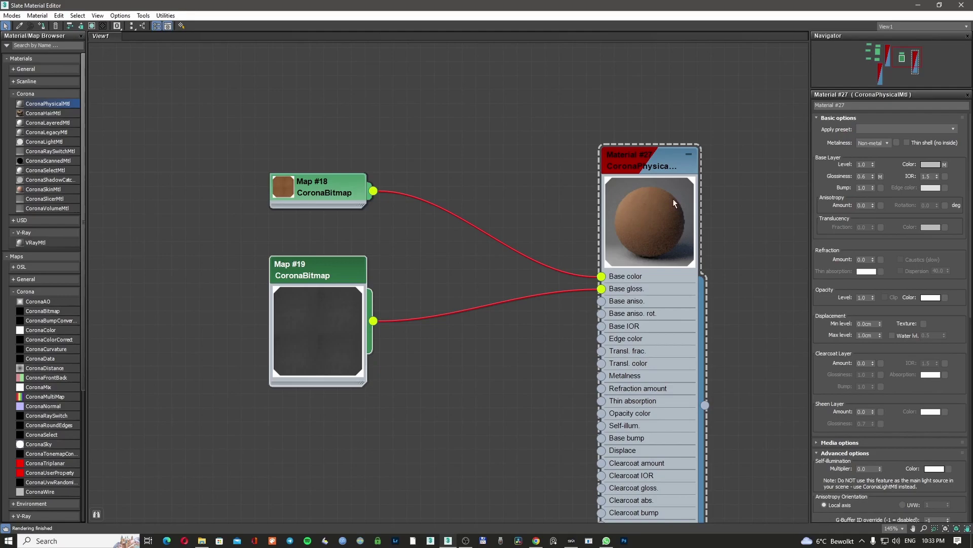
pyautogui.scroll(2, 664, 227)
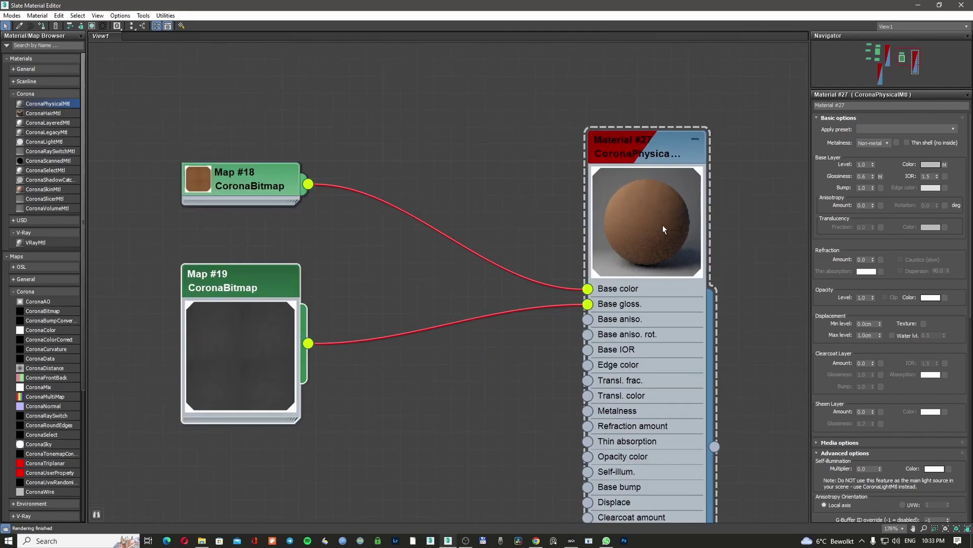
pyautogui.scroll(-1, 649, 227)
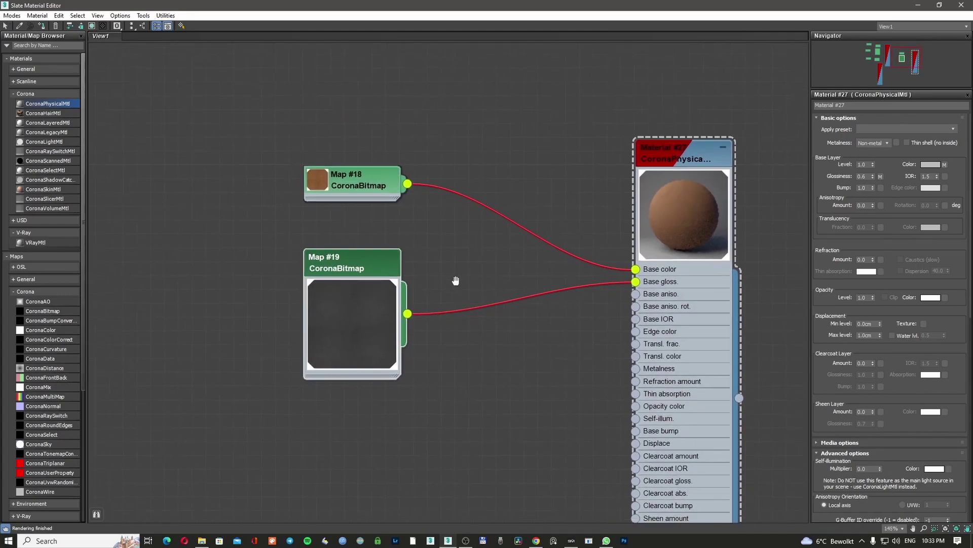
# Insert a CoronaColorCorrect map between the specular bitmap and the material's Base glossiness, spacing out the nodes to make room.
pyautogui.scroll(-4, 62, 354)
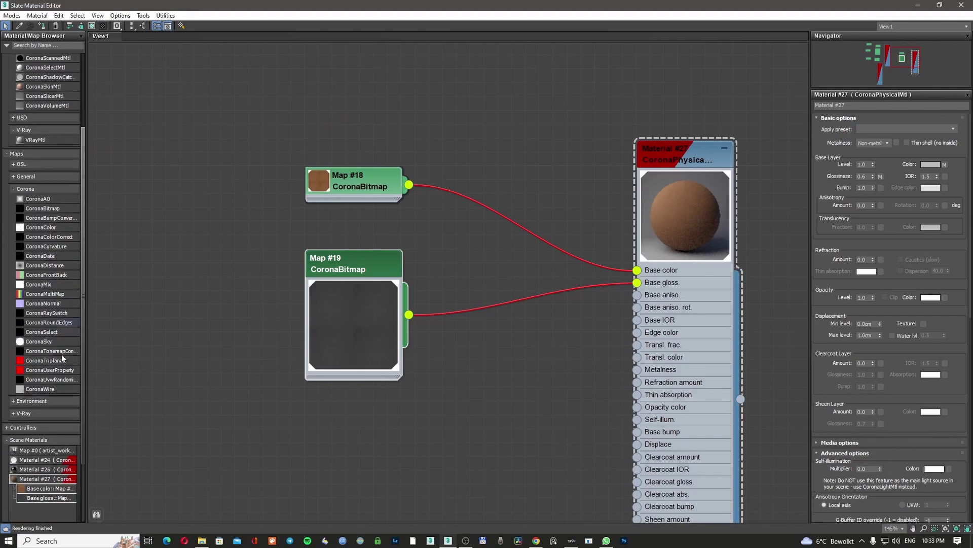
pyautogui.moveTo(347, 285); pyautogui.dragTo(292, 300)
pyautogui.moveTo(691, 181); pyautogui.dragTo(704, 196)
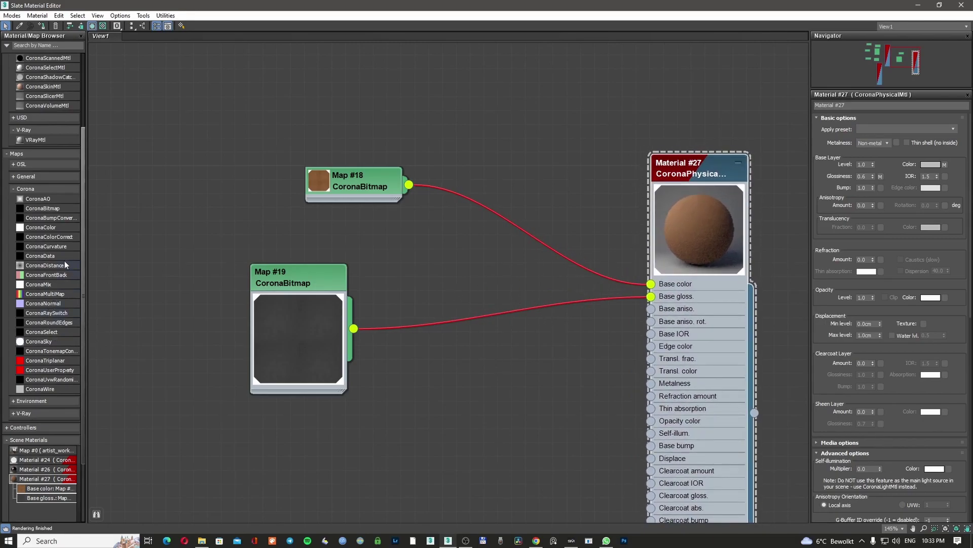
pyautogui.click(58, 240)
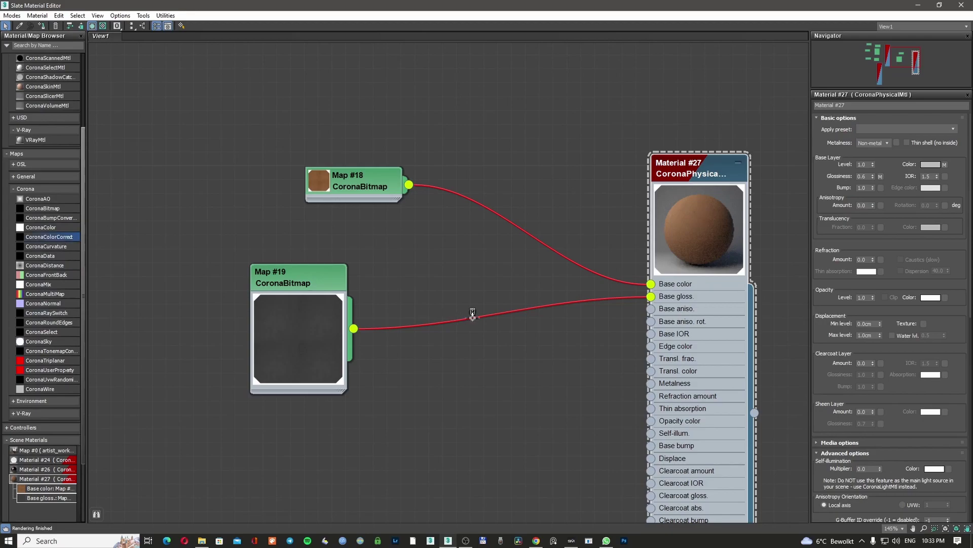
pyautogui.moveTo(468, 320); pyautogui.dragTo(471, 322)
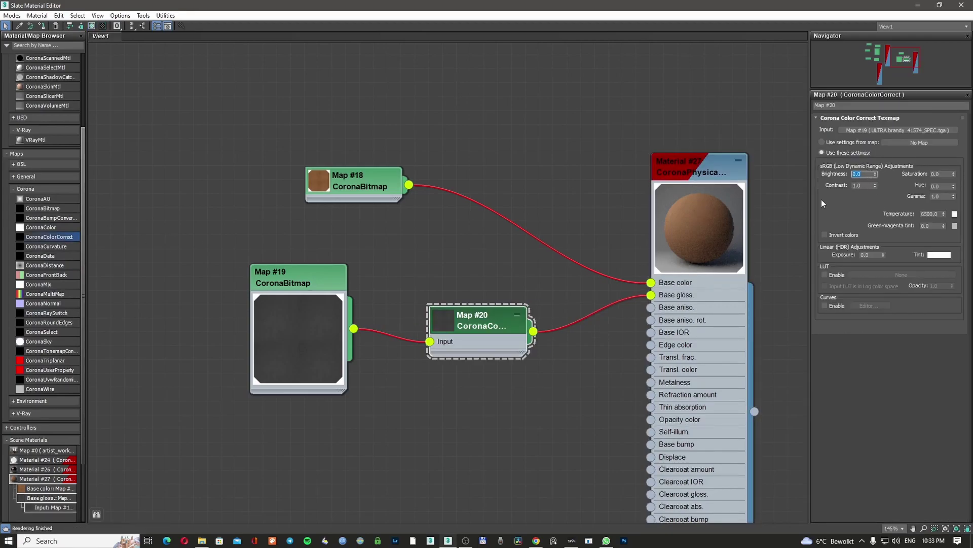
pyautogui.moveTo(791, 202); pyautogui.dragTo(755, 205, button='middle')
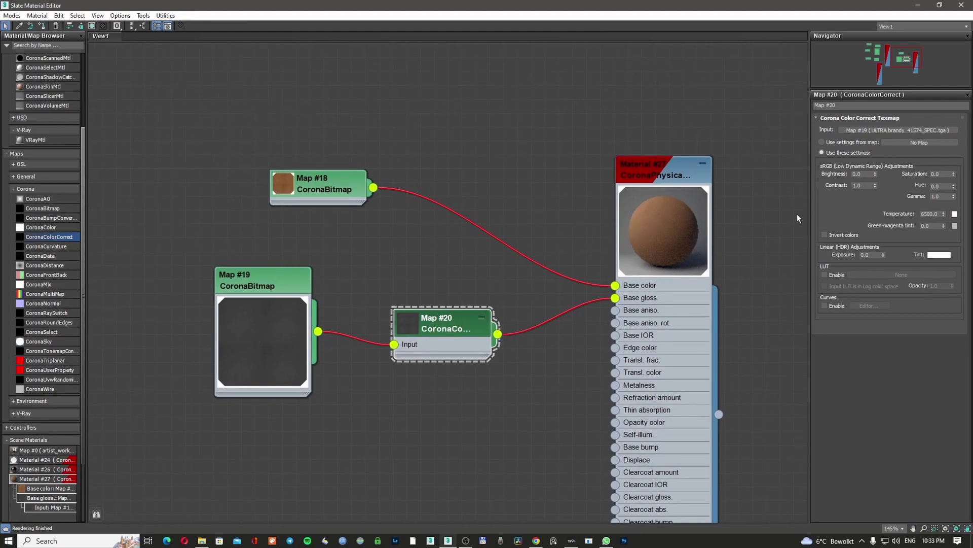
# Set the Color Correct map's Brightness to 1.0 and Exposure to 0.5, enlarging its node preview to judge the change.
pyautogui.doubleClick(864, 174)
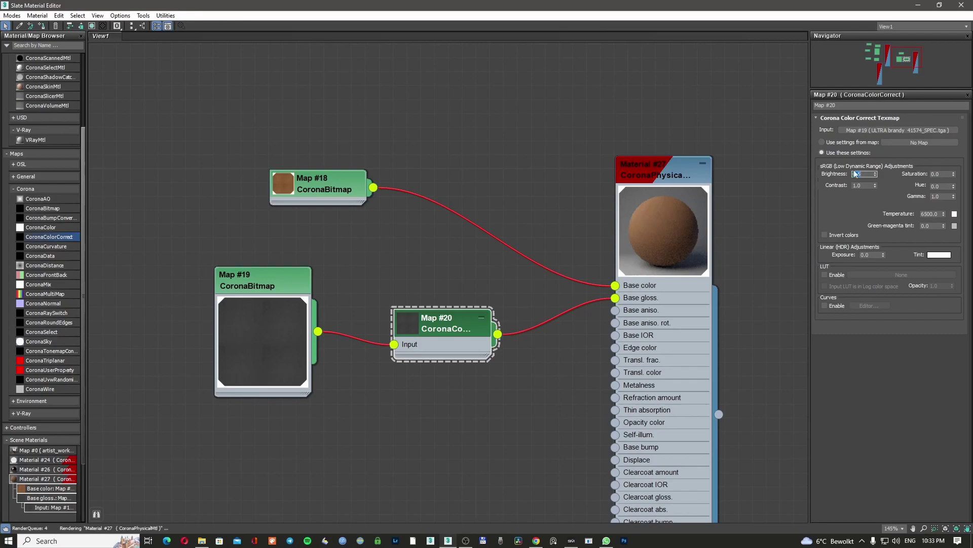
pyautogui.write('1')
pyautogui.press('Return')
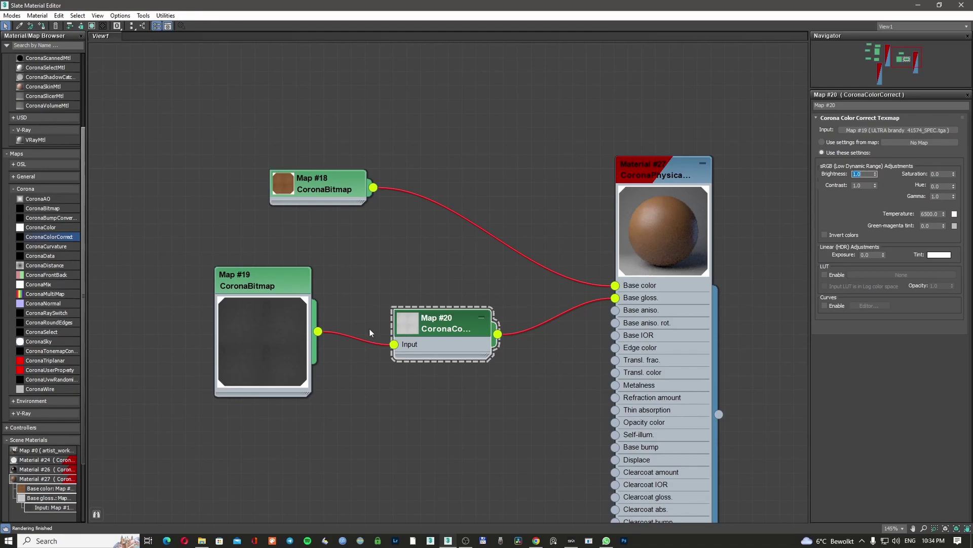
pyautogui.moveTo(261, 277); pyautogui.dragTo(234, 278)
pyautogui.moveTo(473, 327); pyautogui.dragTo(465, 325)
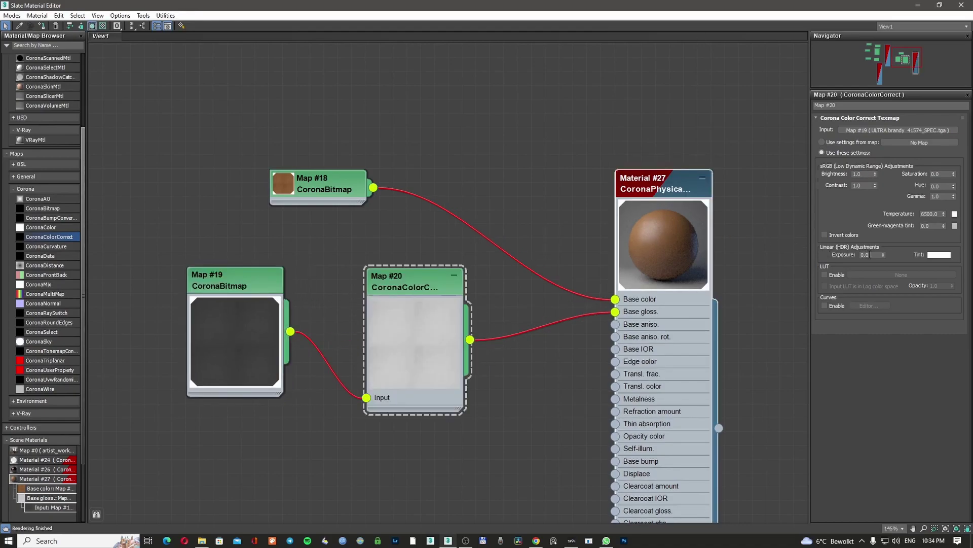
pyautogui.doubleClick(872, 255)
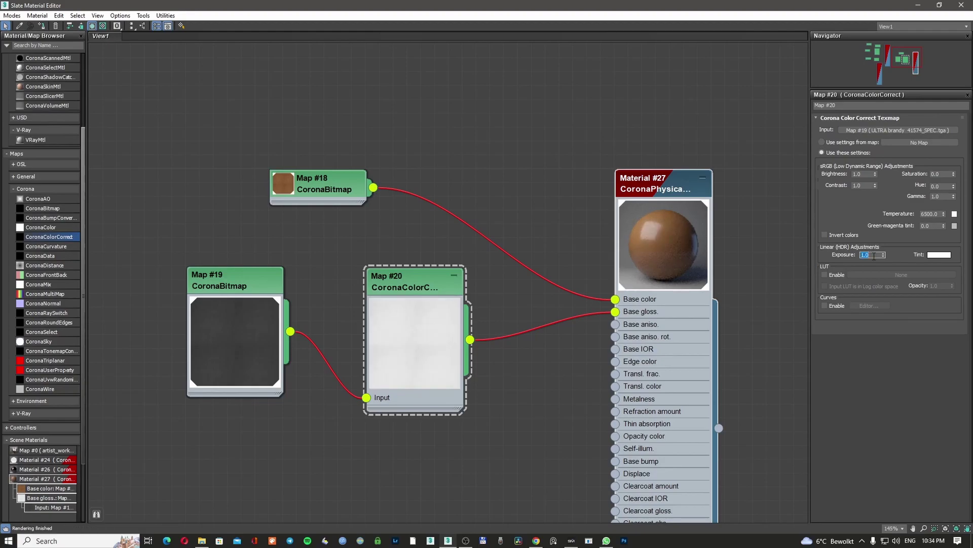
pyautogui.press('Return')
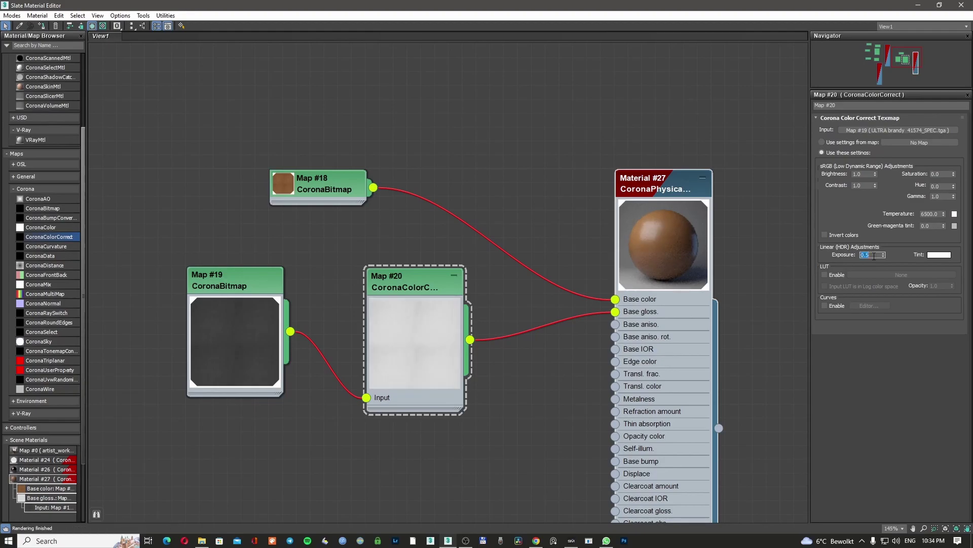
# Restore the Slate Material Editor to a smaller window beside the armchair render, and bring the glossiness node chain into view.
pyautogui.doubleClick(571, 6)
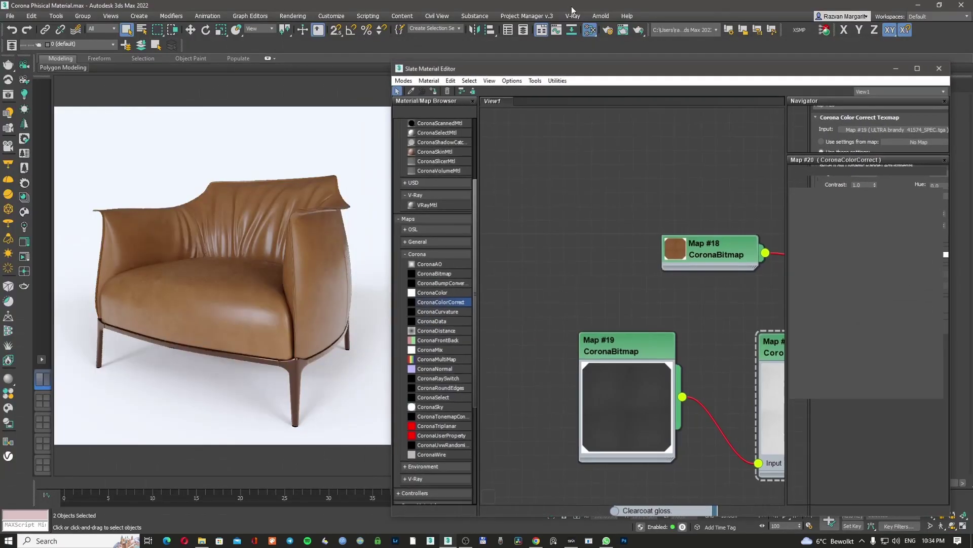
pyautogui.moveTo(704, 71); pyautogui.dragTo(693, 48)
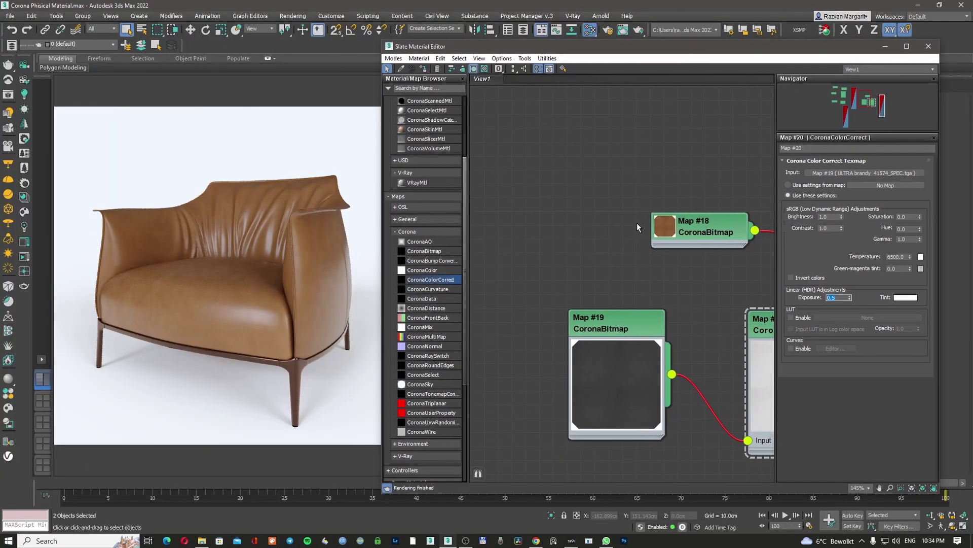
pyautogui.moveTo(640, 221); pyautogui.dragTo(504, 213, button='middle')
pyautogui.moveTo(652, 282); pyautogui.dragTo(558, 258, button='middle')
pyautogui.scroll(-5, 655, 284)
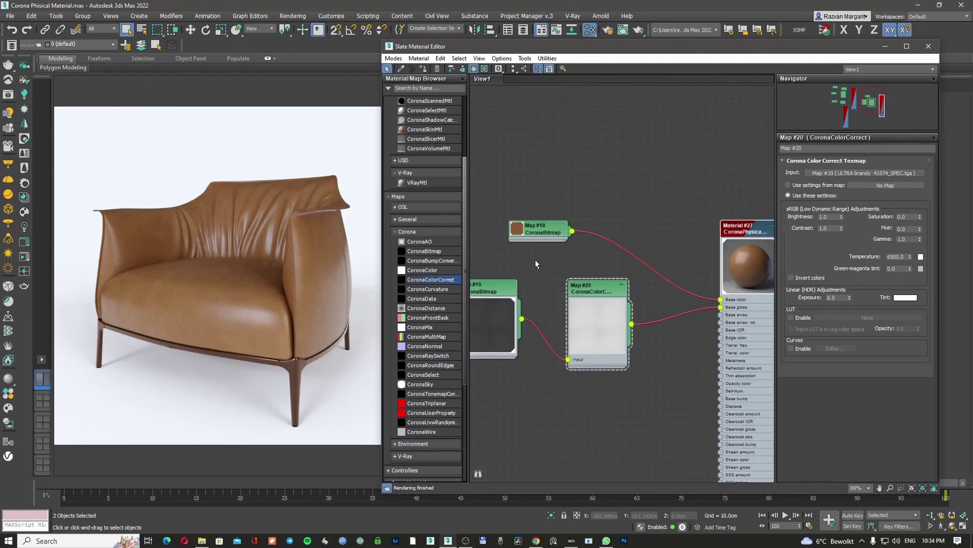
pyautogui.moveTo(605, 273); pyautogui.dragTo(609, 254, button='middle')
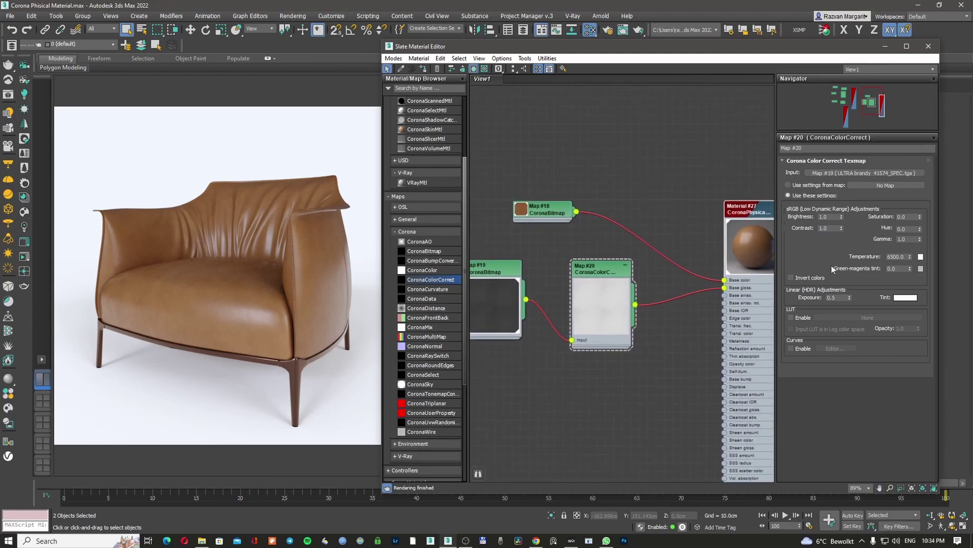
# Set the Color Correct map's Exposure to 1.0 and its Brightness to 0.
pyautogui.doubleClick(836, 298)
pyautogui.write('1')
pyautogui.press('Return')
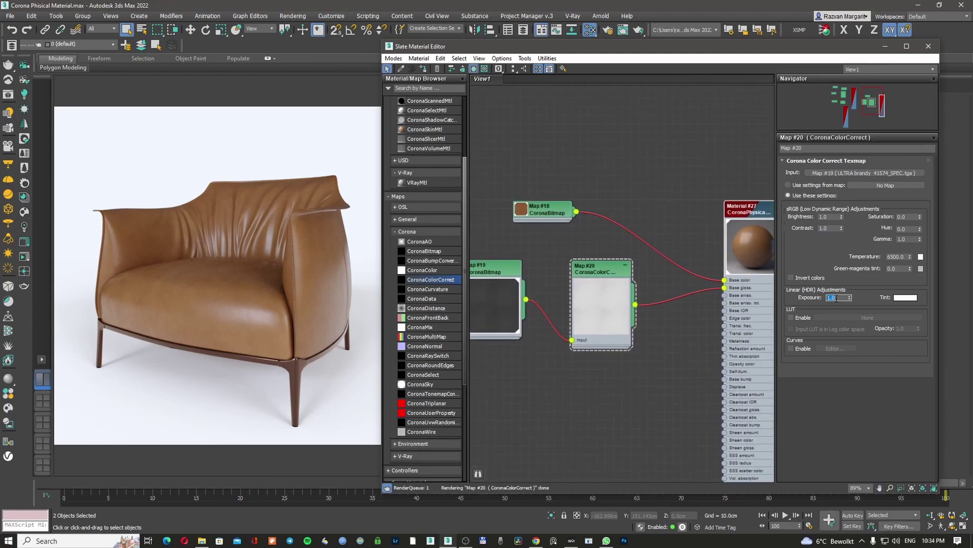
pyautogui.doubleClick(830, 217)
pyautogui.write('0')
pyautogui.press('Return')
# Try Exposure values of 3 and 4 on the Color Correct map, and set the Exposure back to 1.0.
pyautogui.doubleClick(836, 297)
pyautogui.press('BackSpace')
pyautogui.write('3')
pyautogui.press('Return')
pyautogui.write('4')
pyautogui.press('Return')
pyautogui.write('1')
pyautogui.press('Return')
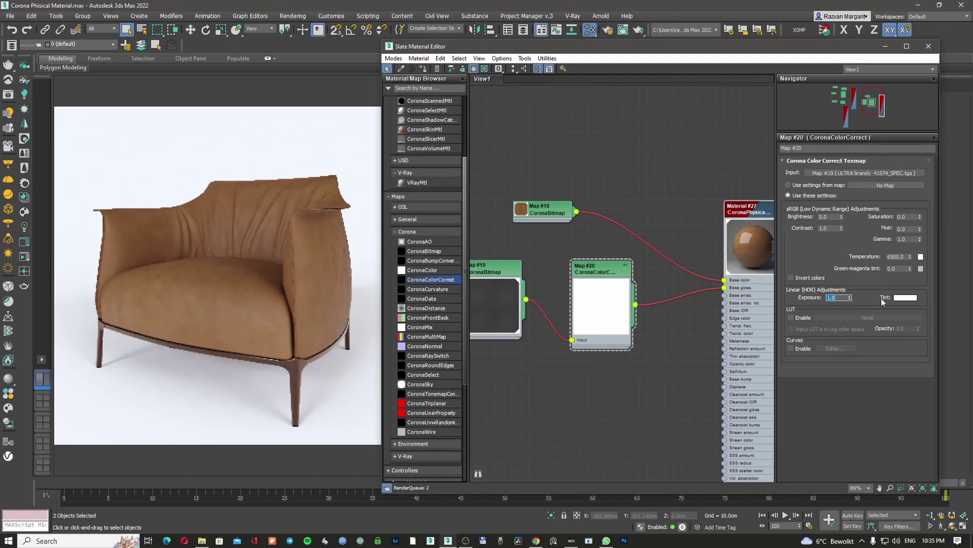
# Set the Color Correct map's Brightness to 1.0 and Exposure to 0.2.
pyautogui.click(825, 216)
pyautogui.write('1')
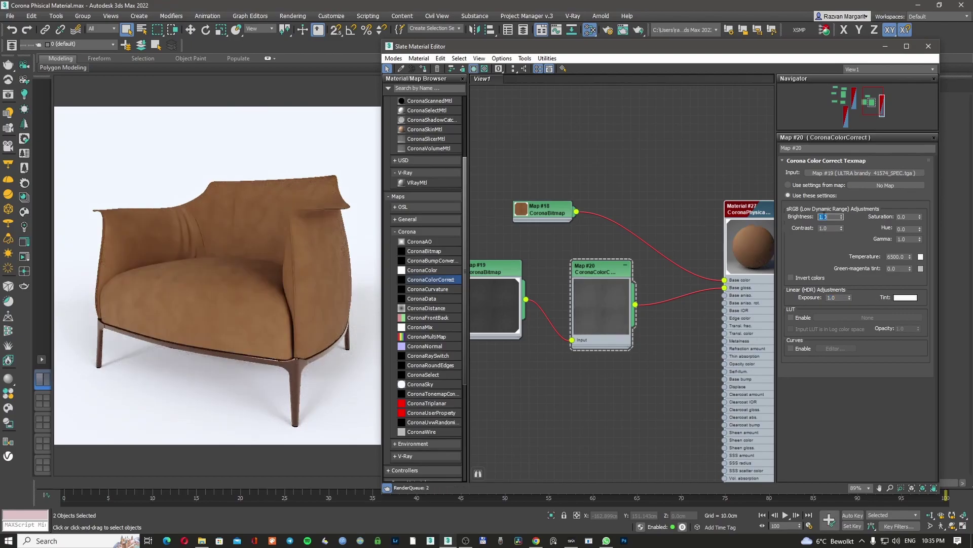
pyautogui.press('Return')
pyautogui.click(837, 298)
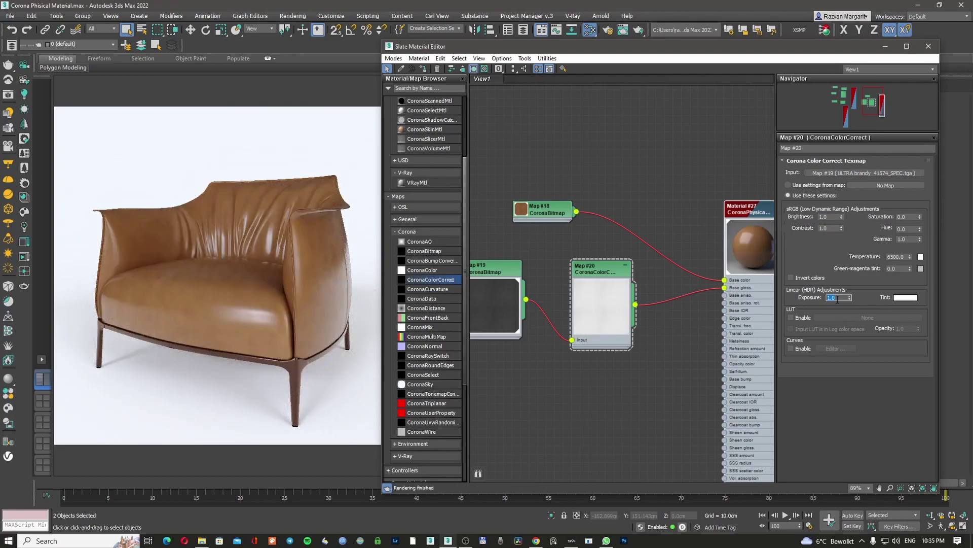
pyautogui.write('0.2')
pyautogui.press('Return')
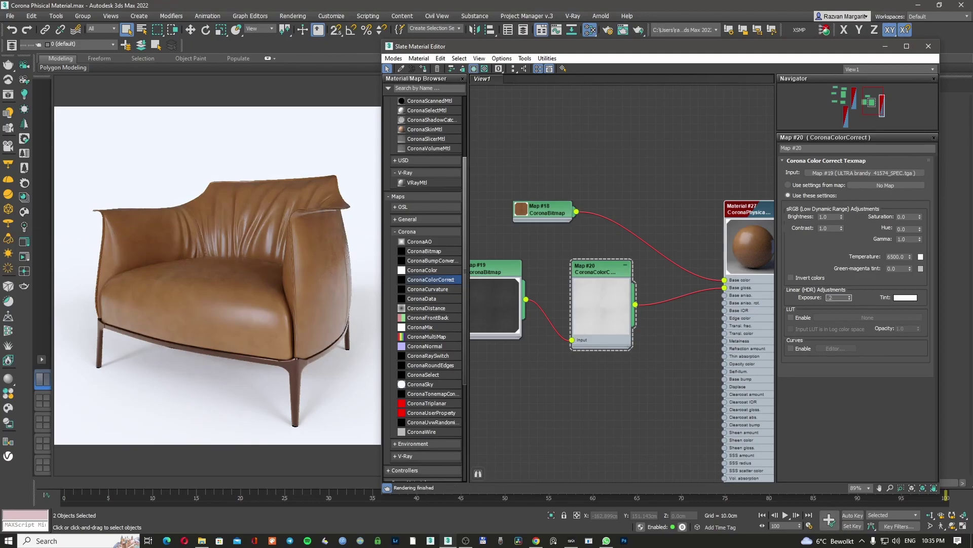
pyautogui.write('0')
pyautogui.press('Return')
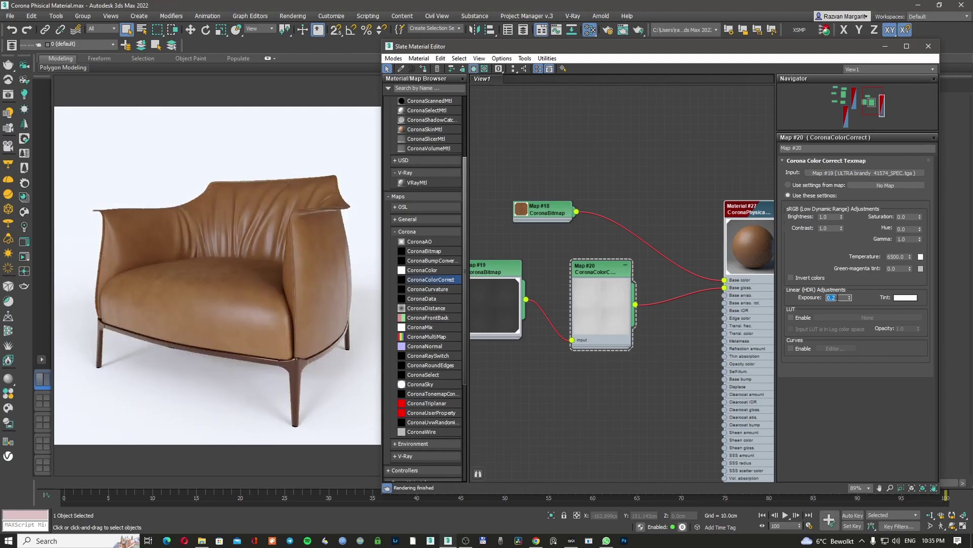
# Duplicate the specular Corona Bitmap node and place the copy below the glossiness node chain.
pyautogui.moveTo(539, 211); pyautogui.dragTo(531, 208)
pyautogui.moveTo(651, 224); pyautogui.dragTo(720, 188, button='middle')
pyautogui.scroll(-4, 696, 200)
pyautogui.moveTo(704, 237); pyautogui.dragTo(673, 259, button='middle')
pyautogui.scroll(3, 625, 263)
pyautogui.moveTo(541, 209)
pyautogui.mouseDown()
pyautogui.moveTo(573, 344)
pyautogui.moveTo(562, 330)
pyautogui.mouseUp()
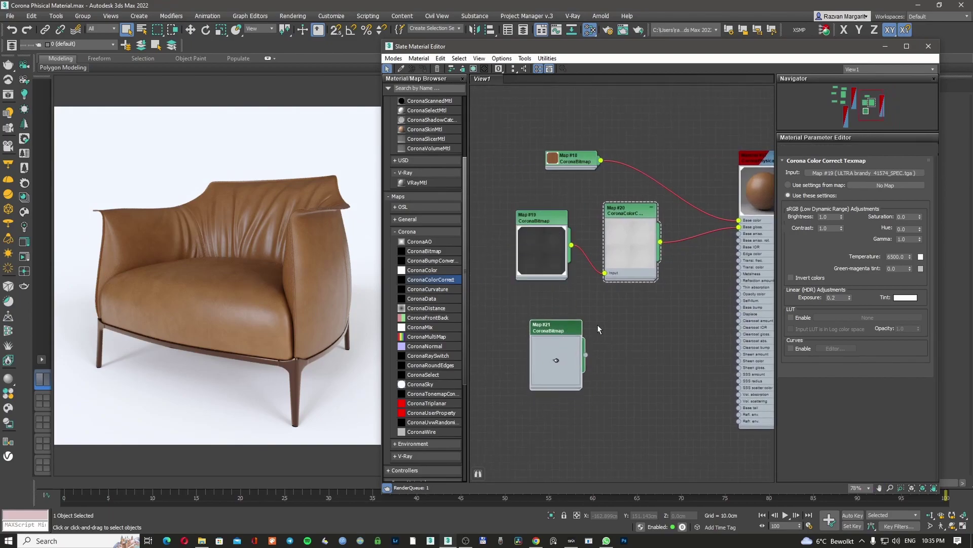
pyautogui.moveTo(615, 338); pyautogui.dragTo(595, 332, button='middle')
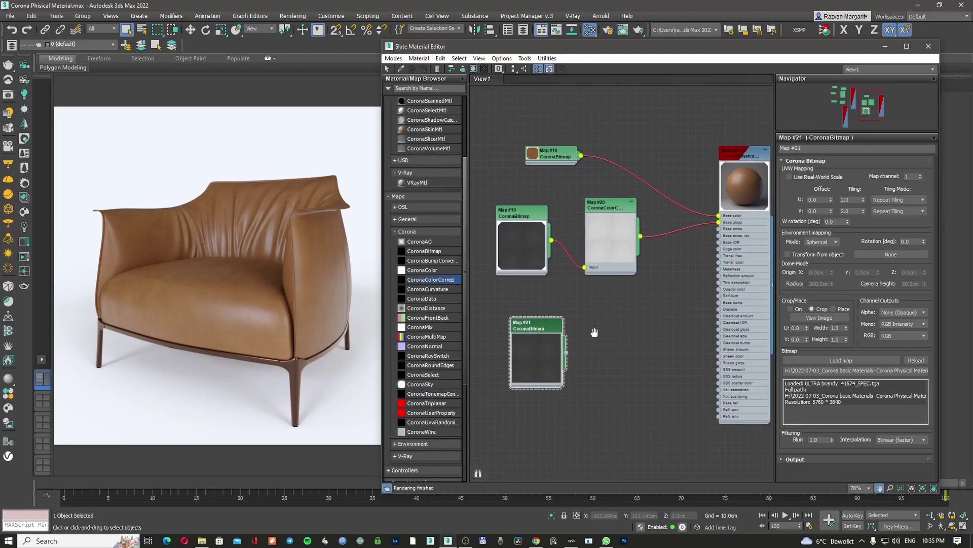
# Load the normal texture ULTRA brandy 41574_NORM.png into the duplicated Corona Bitmap.
pyautogui.moveTo(457, 346); pyautogui.dragTo(523, 336)
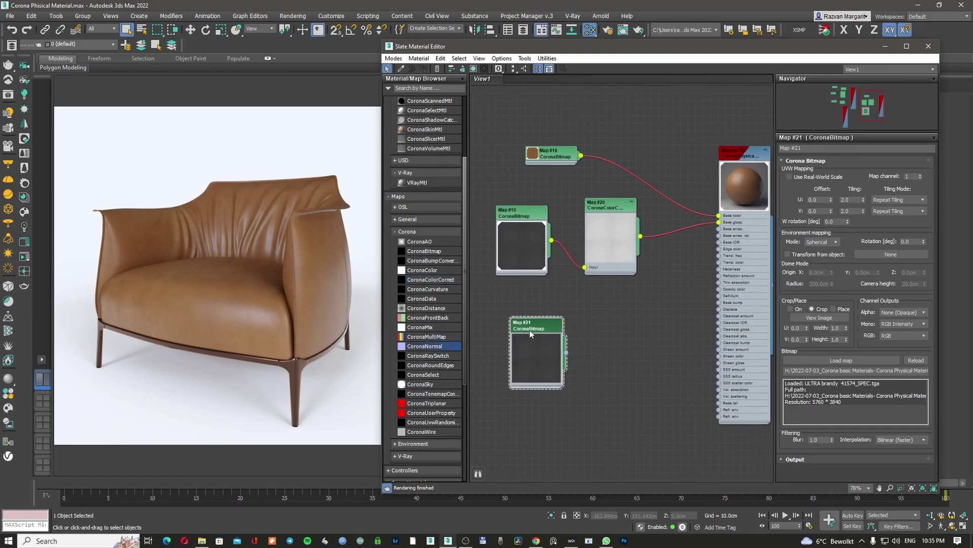
pyautogui.moveTo(530, 334); pyautogui.dragTo(581, 337, button='middle')
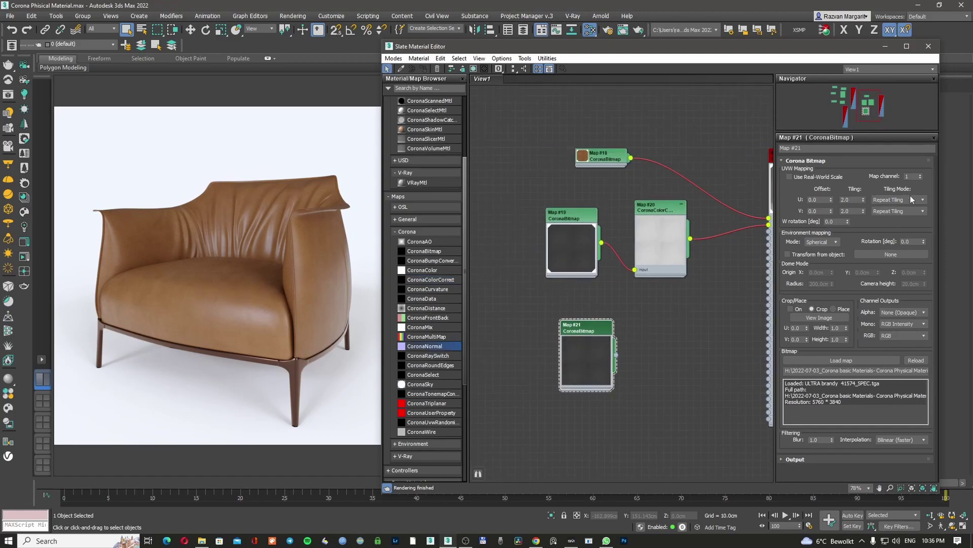
pyautogui.click(853, 358)
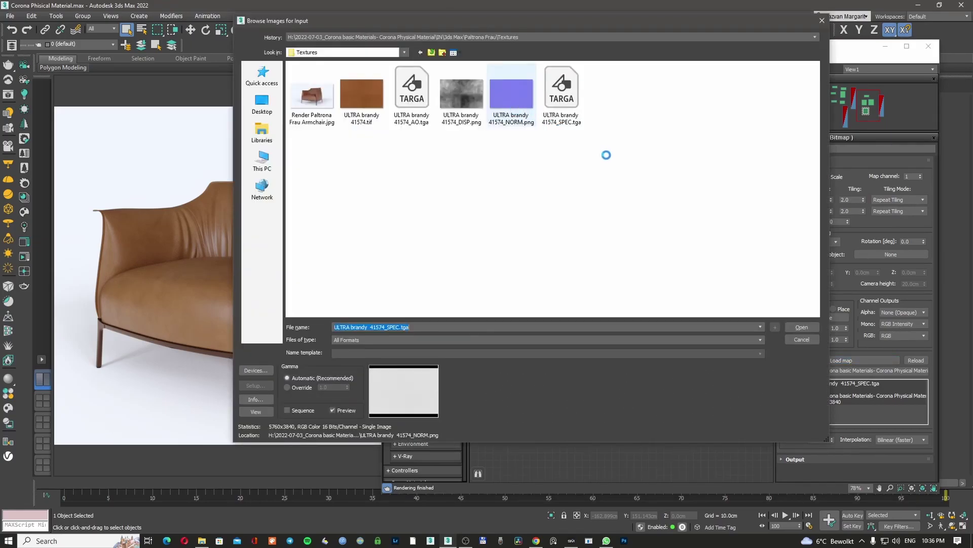
pyautogui.doubleClick(511, 94)
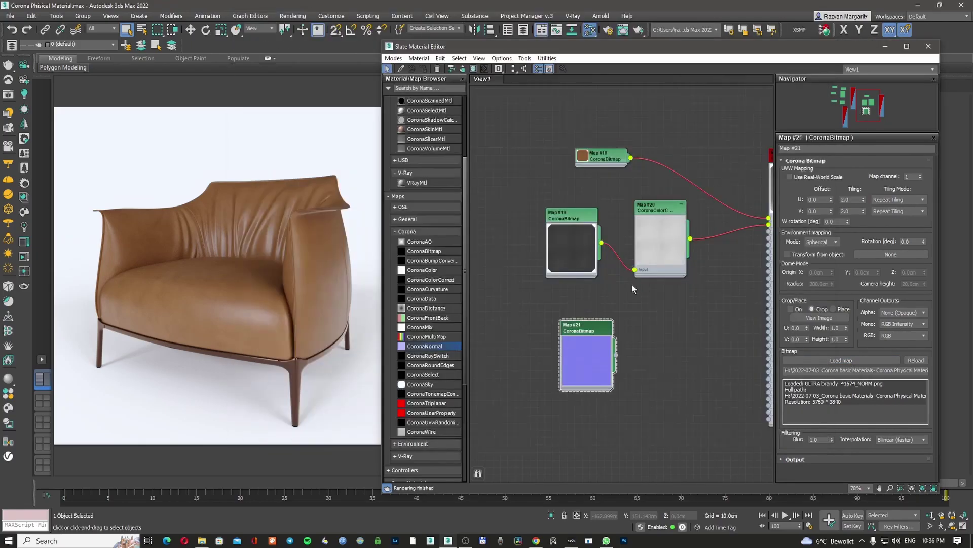
pyautogui.moveTo(651, 339); pyautogui.dragTo(616, 335, button='middle')
# Add a Corona Normal map beside the normal bitmap and feed the bitmap into its Normal input.
pyautogui.moveTo(554, 332); pyautogui.dragTo(544, 321)
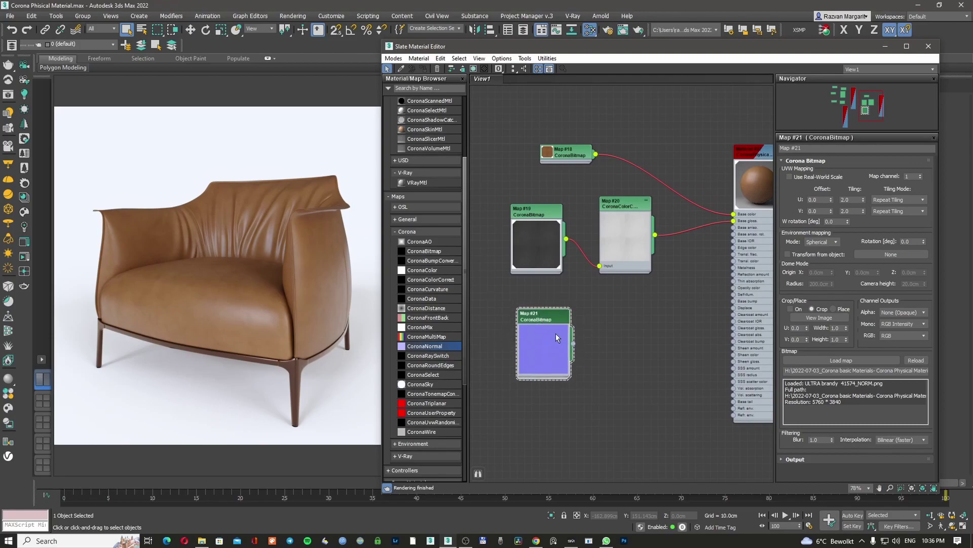
pyautogui.click(643, 331)
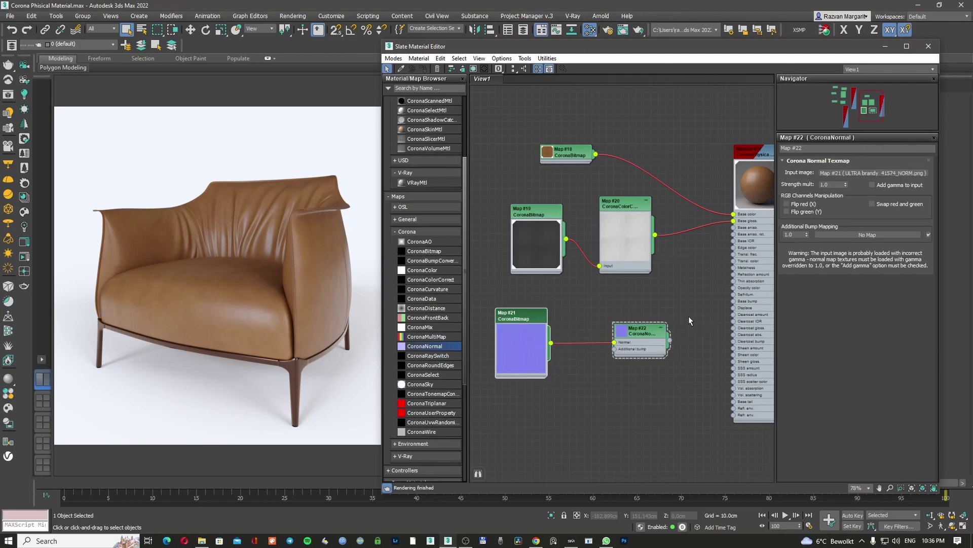
pyautogui.moveTo(678, 307); pyautogui.dragTo(623, 313, button='middle')
pyautogui.moveTo(599, 336); pyautogui.dragTo(592, 336)
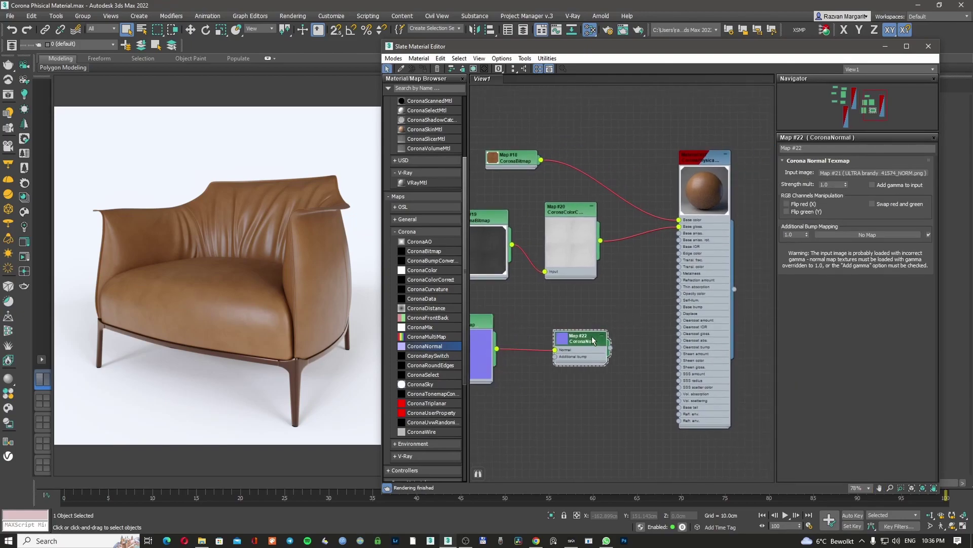
# Maximize the Slate Material Editor and connect the Corona Normal map to Material #27's Base bump as an instance.
pyautogui.press('super+Up')
pyautogui.moveTo(429, 333); pyautogui.dragTo(572, 310)
pyautogui.moveTo(570, 309); pyautogui.dragTo(543, 311)
pyautogui.click(526, 291)
pyautogui.doubleClick(632, 196)
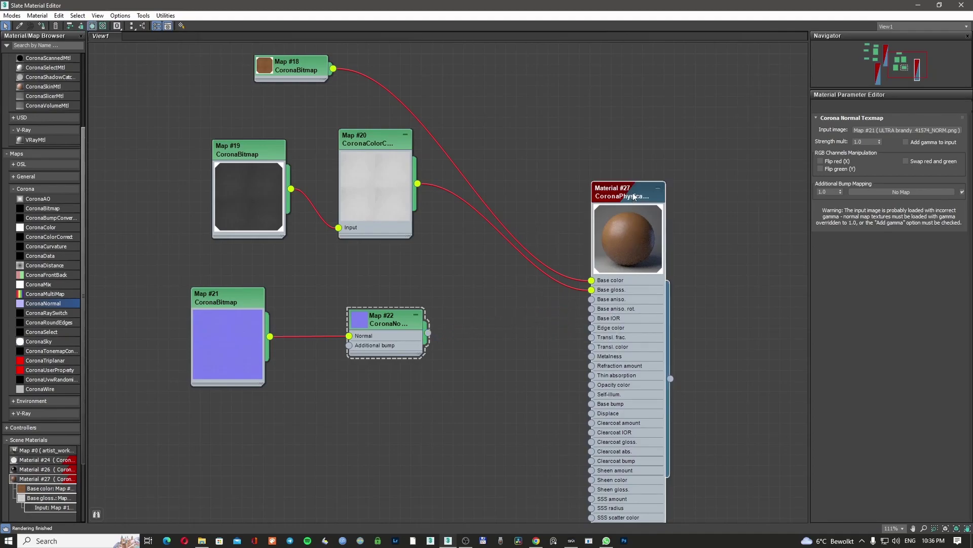
pyautogui.doubleClick(633, 196)
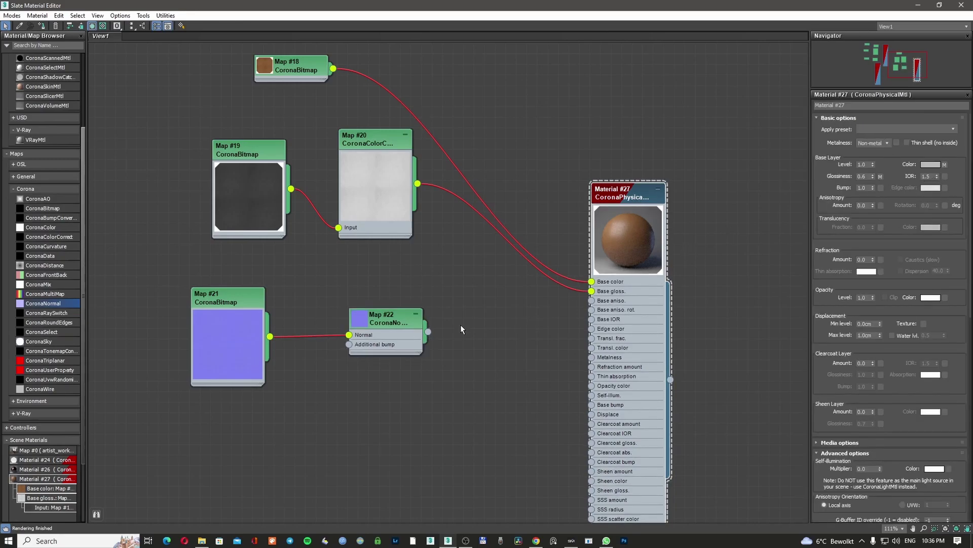
pyautogui.moveTo(484, 299); pyautogui.dragTo(881, 187)
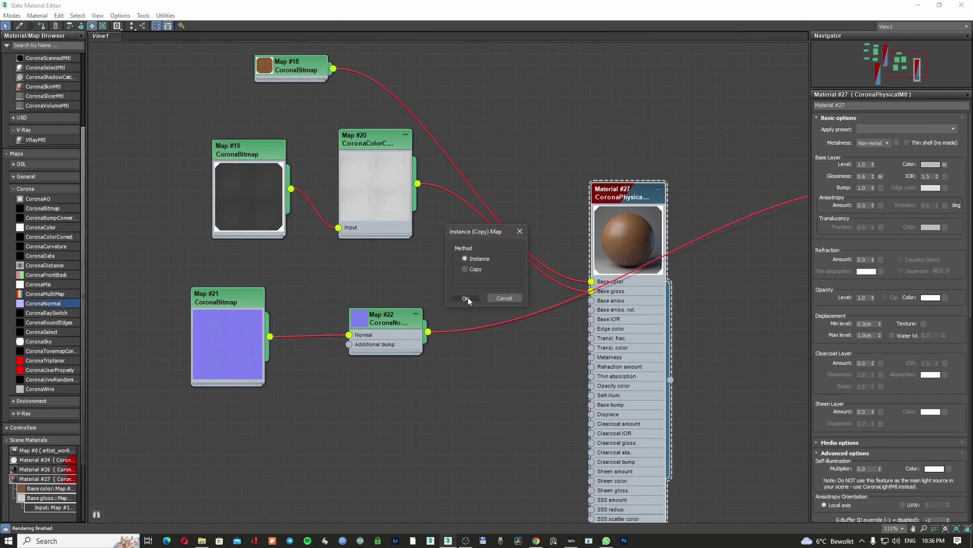
pyautogui.click(466, 298)
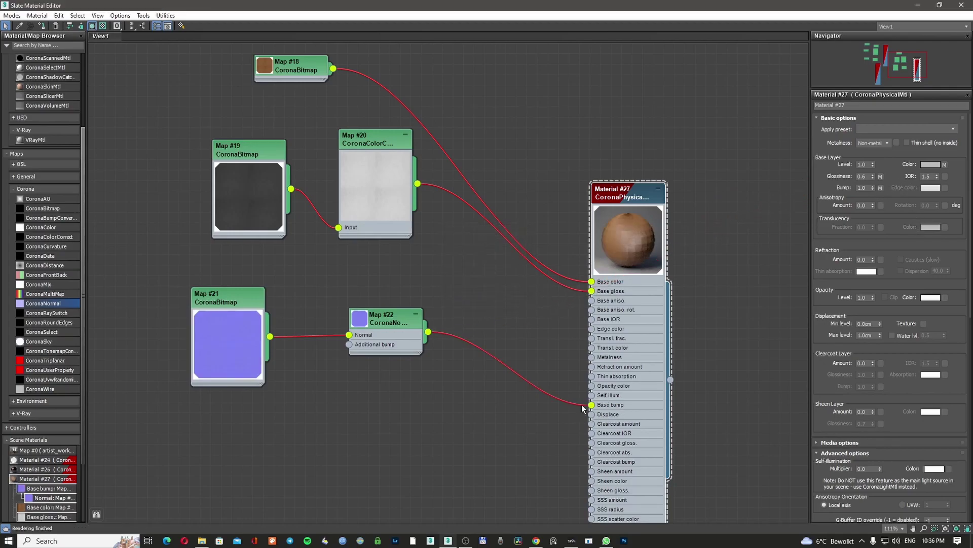
pyautogui.moveTo(634, 199); pyautogui.dragTo(655, 198)
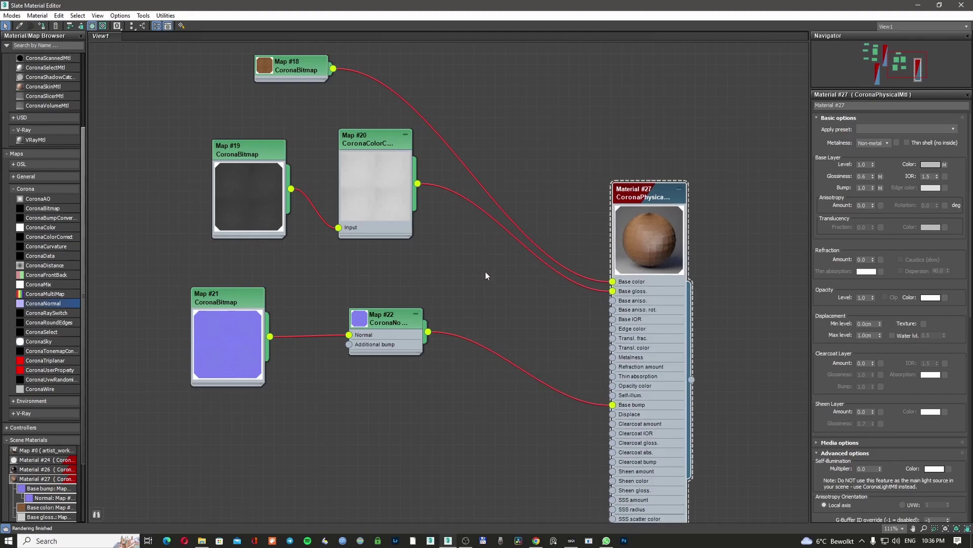
# Enable Add gamma to input on the Corona Normal map.
pyautogui.click(390, 320)
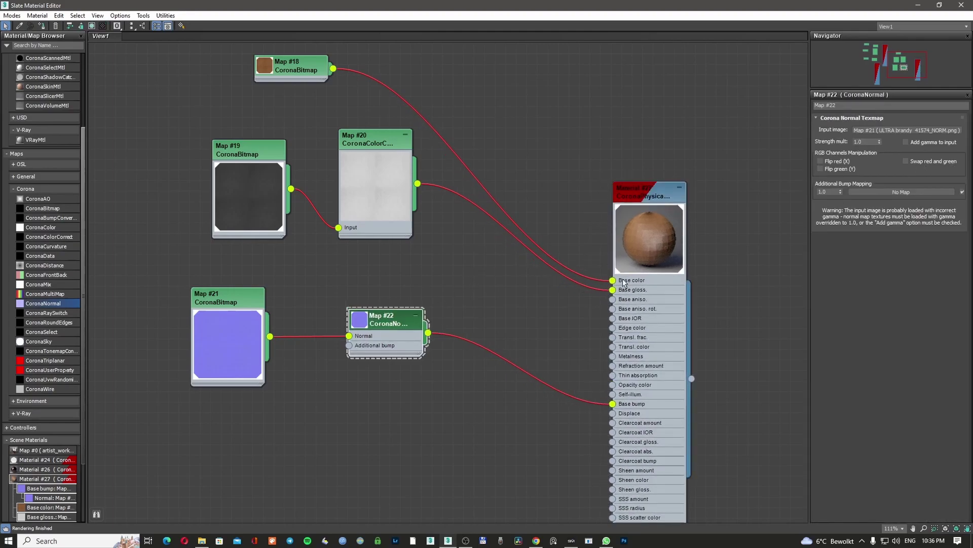
pyautogui.scroll(4, 657, 246)
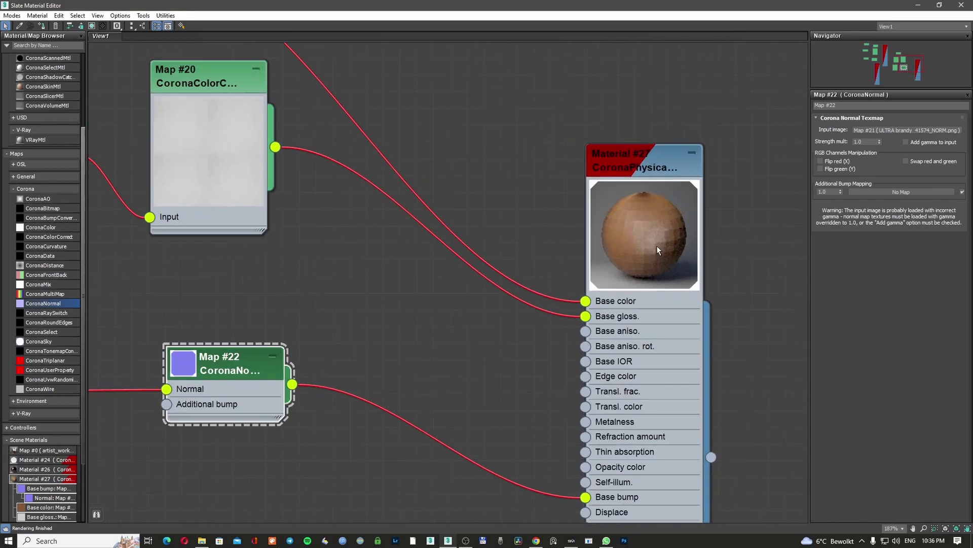
pyautogui.click(906, 142)
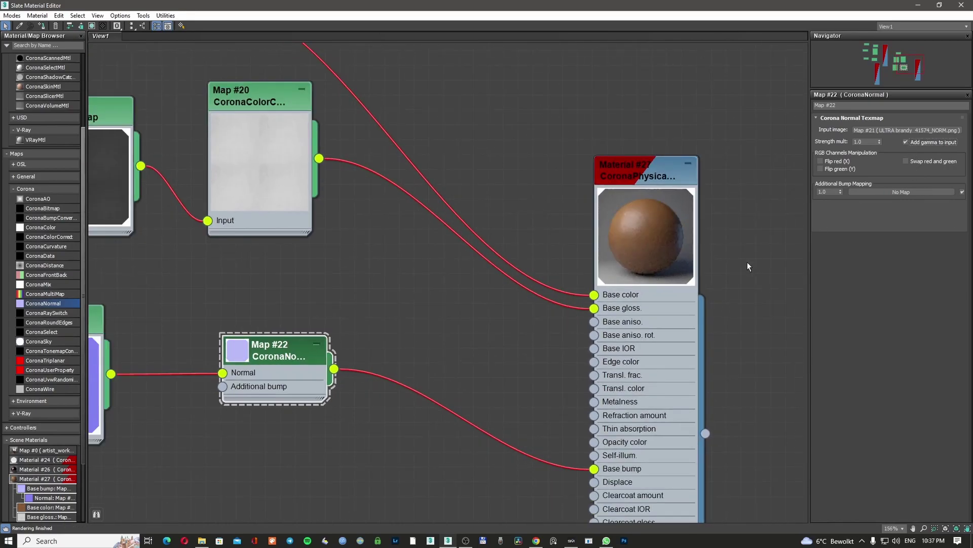
pyautogui.moveTo(278, 354); pyautogui.dragTo(409, 335, button='middle')
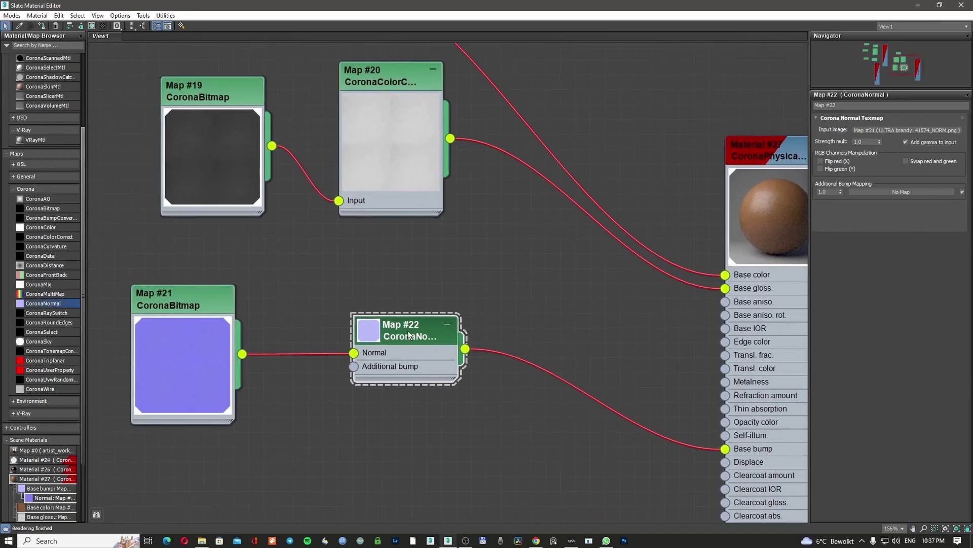
# Minimize the material editor, select the armchair's seat cushion, and reopen the editor as a smaller window beside the render with Material #27's parameters shown.
pyautogui.click(743, 177)
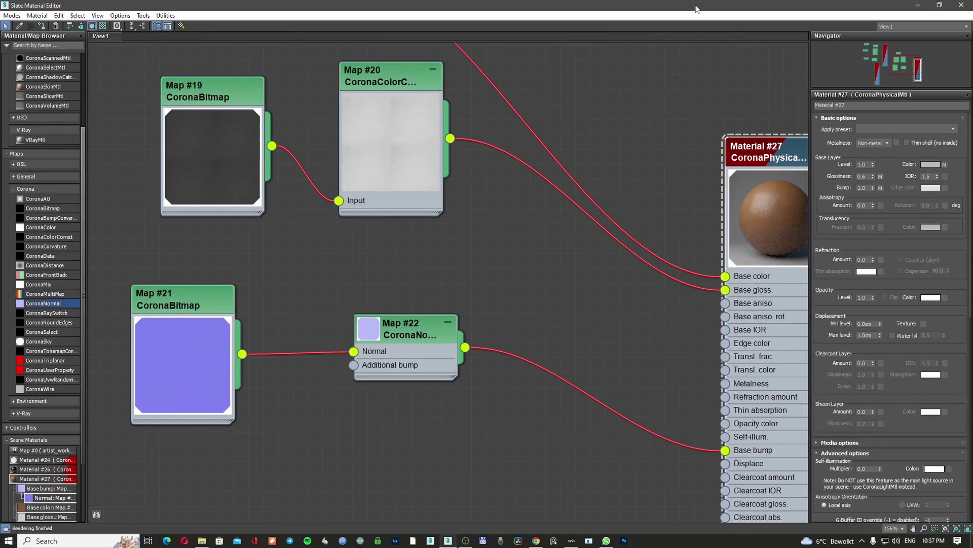
pyautogui.click(918, 5)
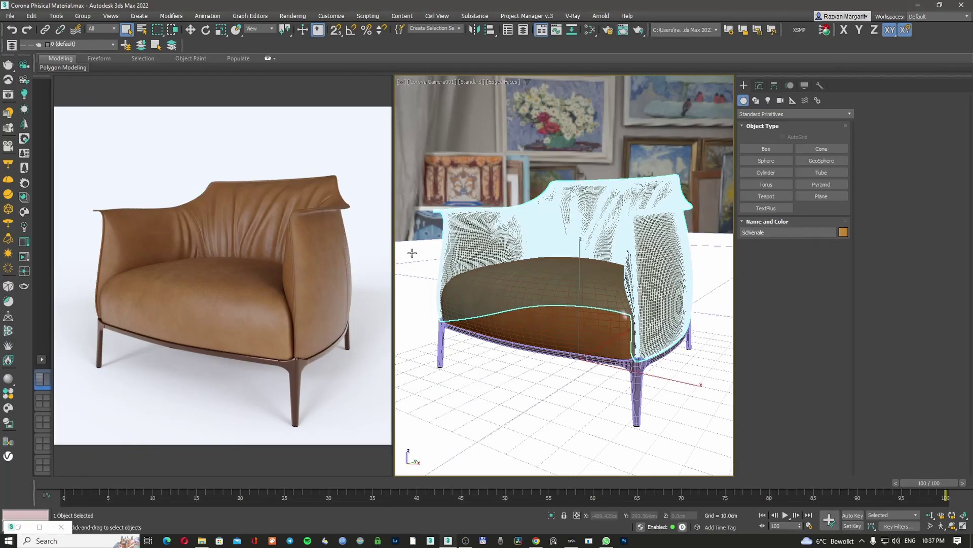
pyautogui.click(271, 287)
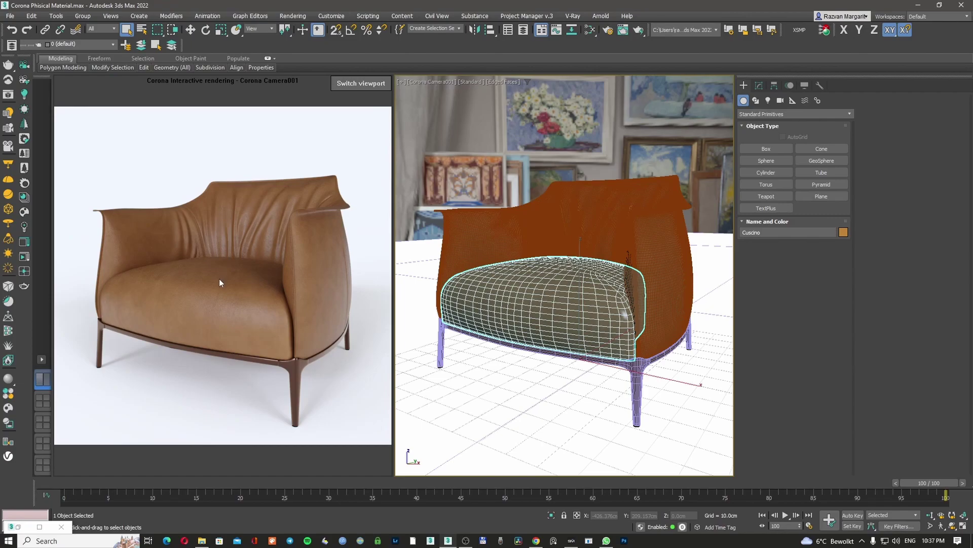
pyautogui.press('m')
pyautogui.moveTo(575, 260); pyautogui.dragTo(493, 252, button='middle')
pyautogui.moveTo(739, 281); pyautogui.dragTo(495, 272, button='middle')
pyautogui.moveTo(673, 288); pyautogui.dragTo(570, 256, button='middle')
# Switch Material #27's Base bump map off and back on to compare its effect in the render.
pyautogui.scroll(-4, 608, 243)
pyautogui.scroll(-6, 814, 391)
pyautogui.scroll(-5, 814, 391)
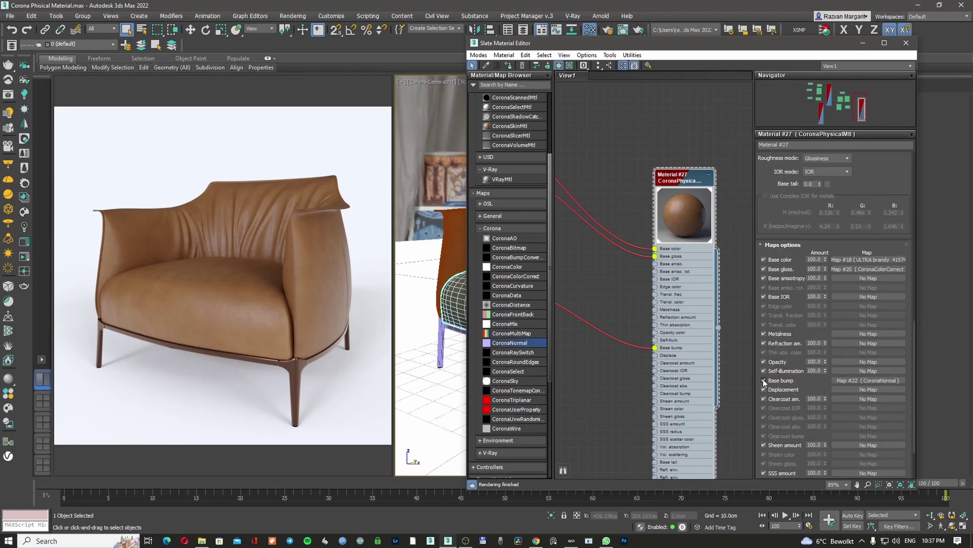
pyautogui.click(763, 380)
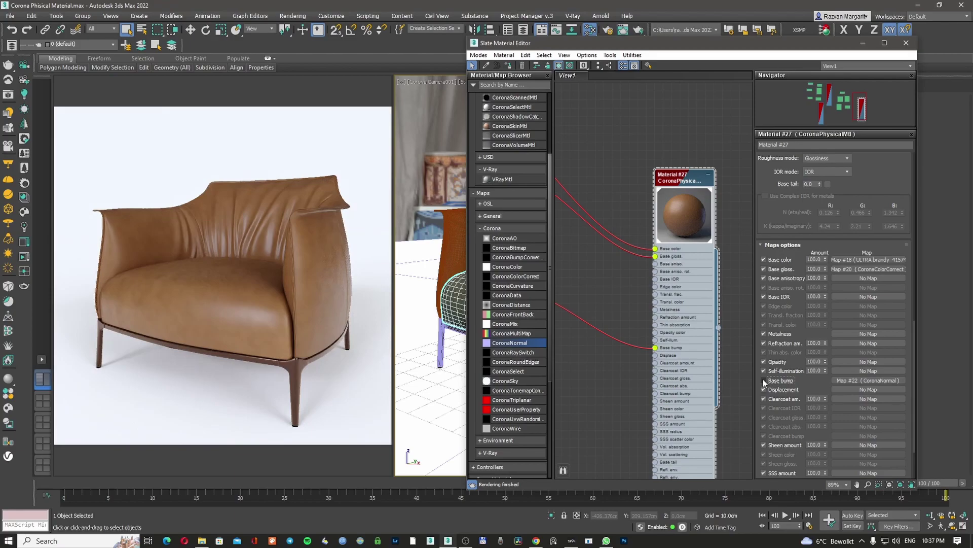
pyautogui.click(763, 380)
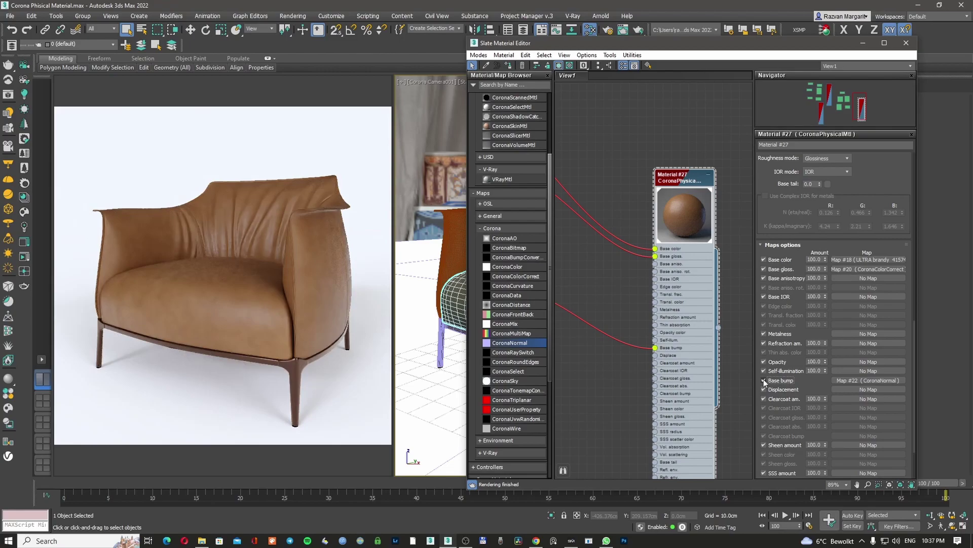
# Try a Strength mult of 5 on the Corona Normal map, and set it to 0.5.
pyautogui.moveTo(597, 321); pyautogui.dragTo(647, 325, button='middle')
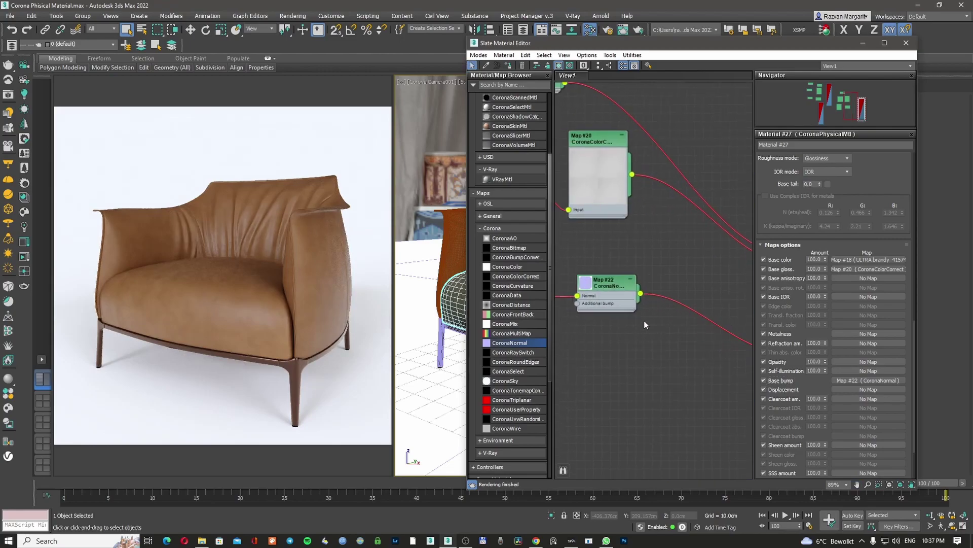
pyautogui.doubleClick(622, 285)
pyautogui.click(813, 182)
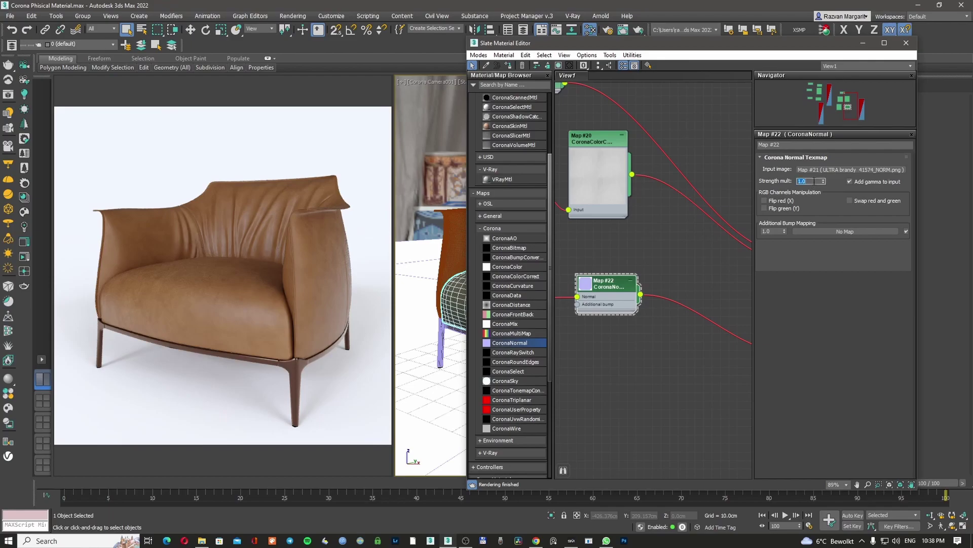
pyautogui.write('5')
pyautogui.press('Return')
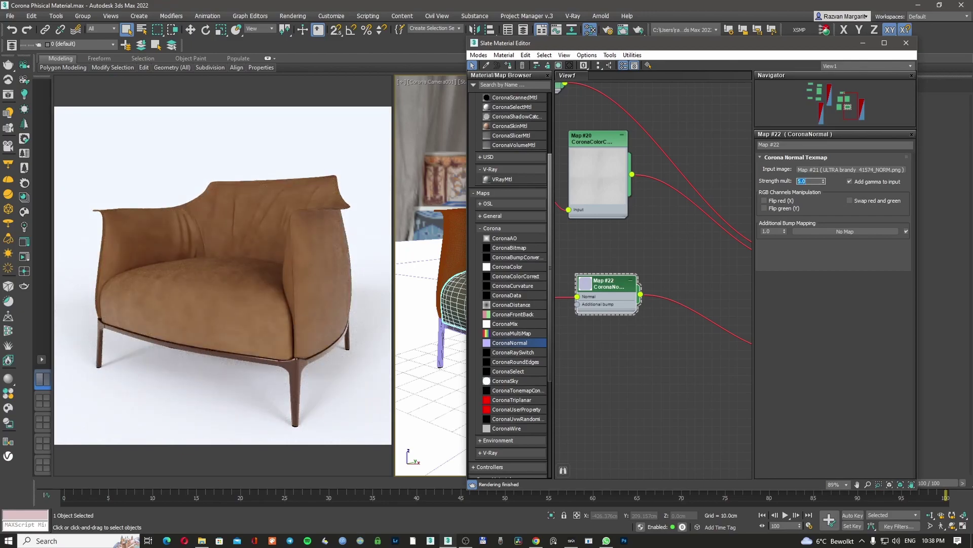
pyautogui.write('0.5')
pyautogui.press('Return')
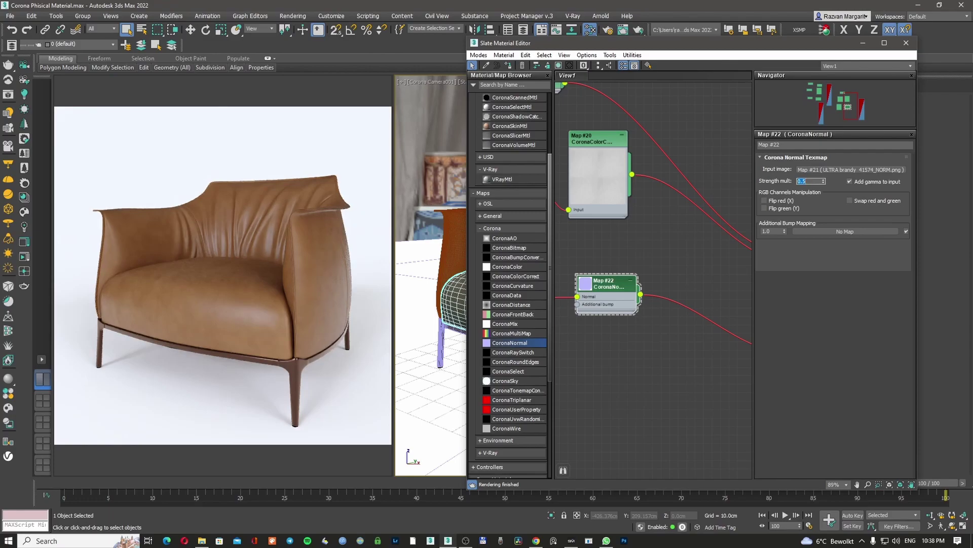
# Examine the earlier leather material's node network alongside the new one in the maximized Slate Material Editor.
pyautogui.scroll(-6, 634, 252)
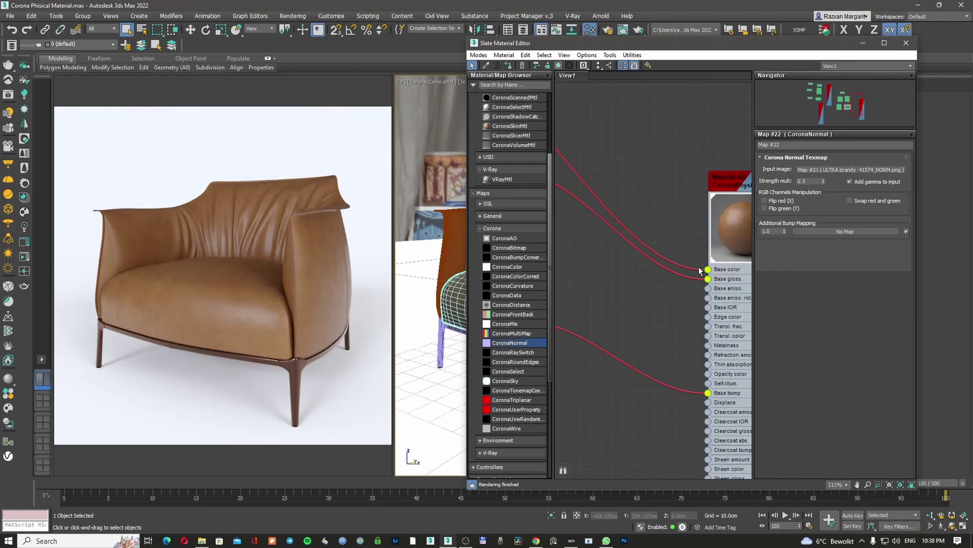
pyautogui.moveTo(652, 266); pyautogui.dragTo(696, 275, button='middle')
pyautogui.moveTo(646, 219)
pyautogui.mouseDown(button='middle')
pyautogui.moveTo(617, 226)
pyautogui.moveTo(655, 226)
pyautogui.mouseUp(button='middle')
pyautogui.scroll(-2, 616, 227)
pyautogui.scroll(7, 655, 225)
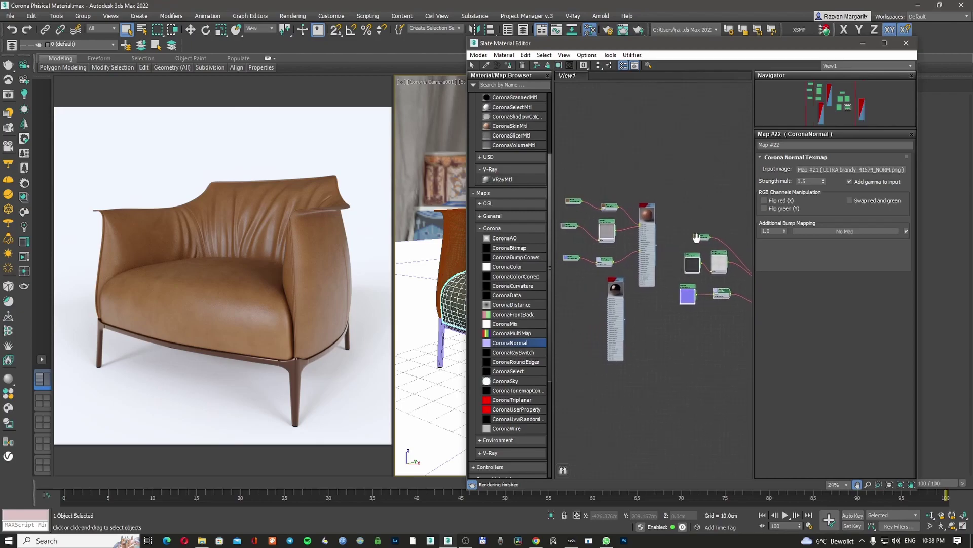
pyautogui.scroll(-4, 634, 194)
pyautogui.moveTo(740, 231); pyautogui.dragTo(629, 234, button='middle')
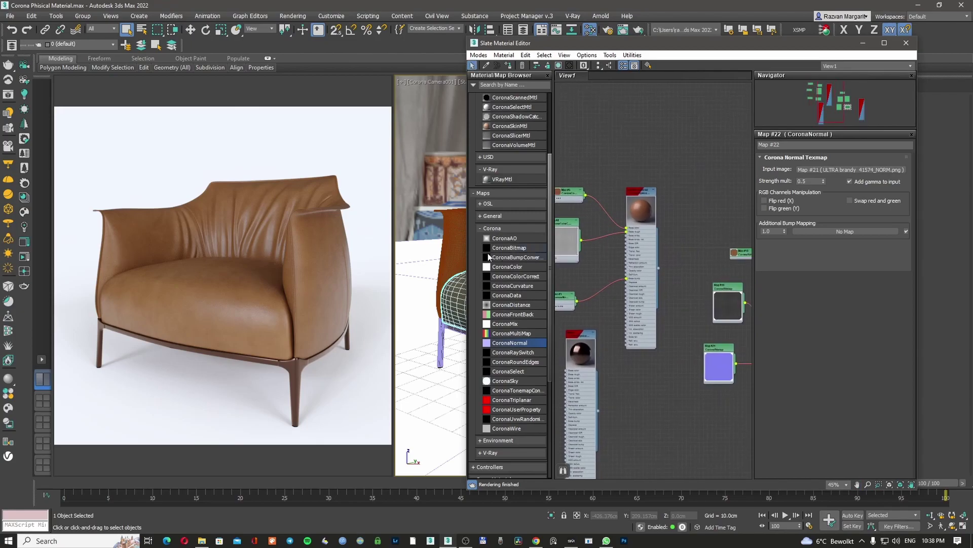
pyautogui.moveTo(696, 231); pyautogui.dragTo(598, 226, button='middle')
pyautogui.scroll(2, 688, 261)
pyautogui.moveTo(689, 260); pyautogui.dragTo(672, 248, button='middle')
pyautogui.doubleClick(686, 46)
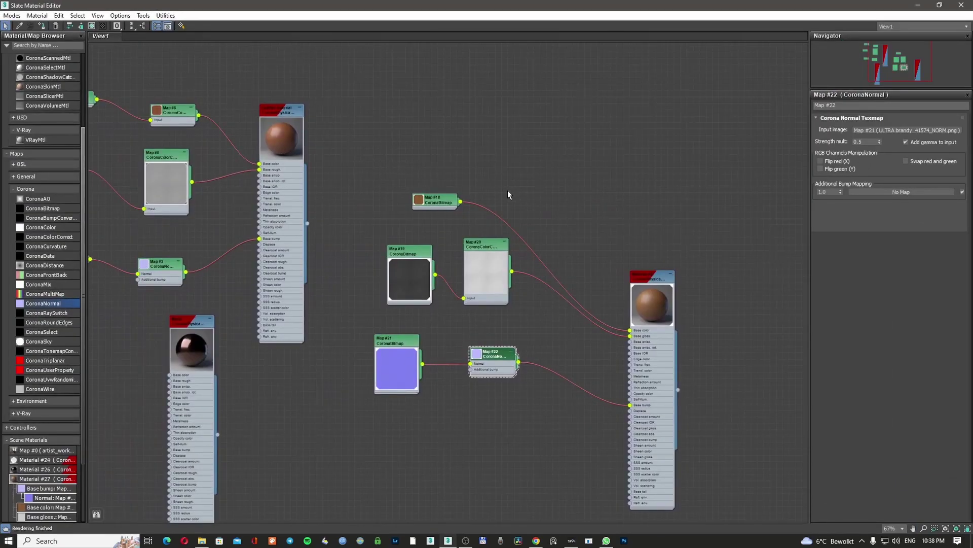
# Check the earlier leather's base colour correction settings, and move Material #27's node away from its base colour bitmap to make room.
pyautogui.doubleClick(176, 118)
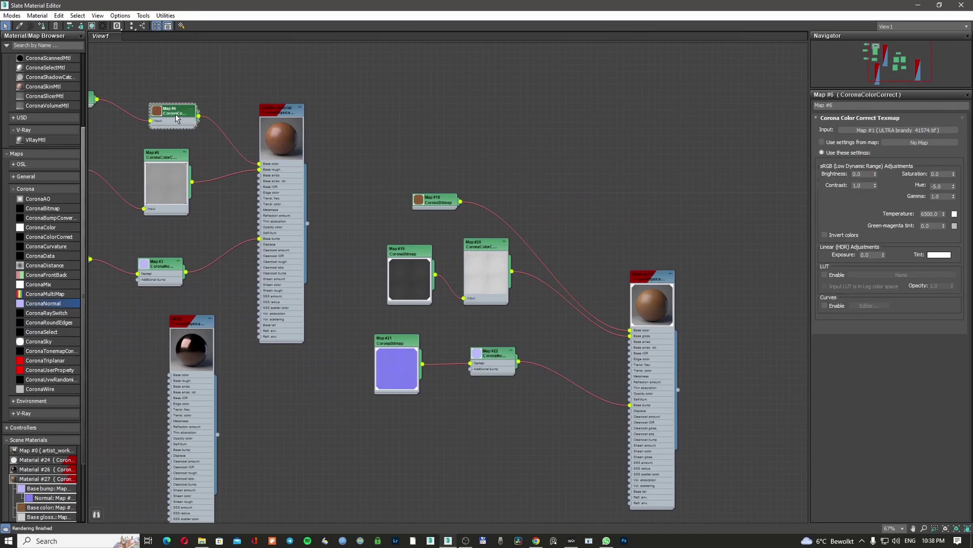
pyautogui.moveTo(651, 274); pyautogui.dragTo(701, 215)
pyautogui.click(432, 204)
pyautogui.moveTo(431, 203); pyautogui.dragTo(438, 209)
pyautogui.moveTo(690, 218); pyautogui.dragTo(690, 224)
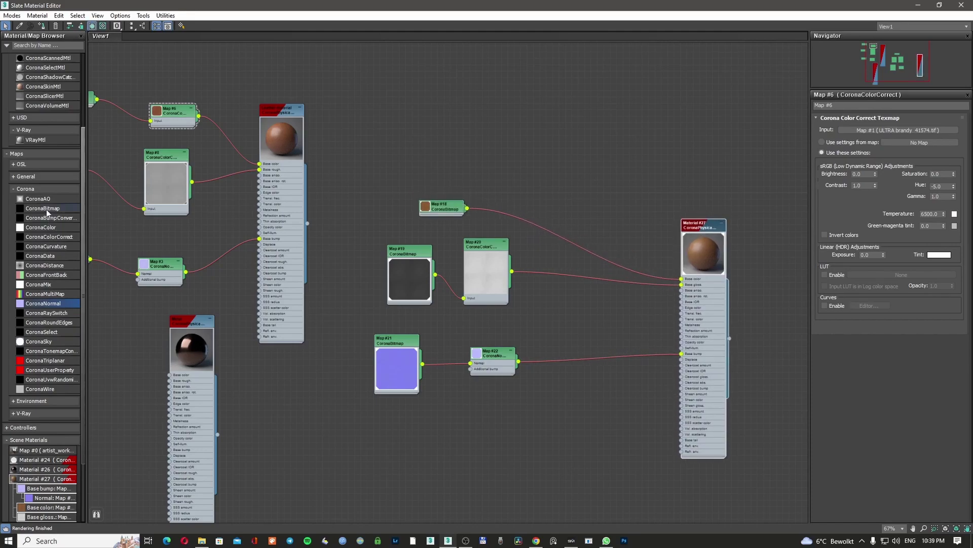
# Insert a CoronaColorCorrect map between the Map #18 bitmap and Material #27's Base color, and space out the neighbouring nodes.
pyautogui.click(51, 237)
pyautogui.click(51, 228)
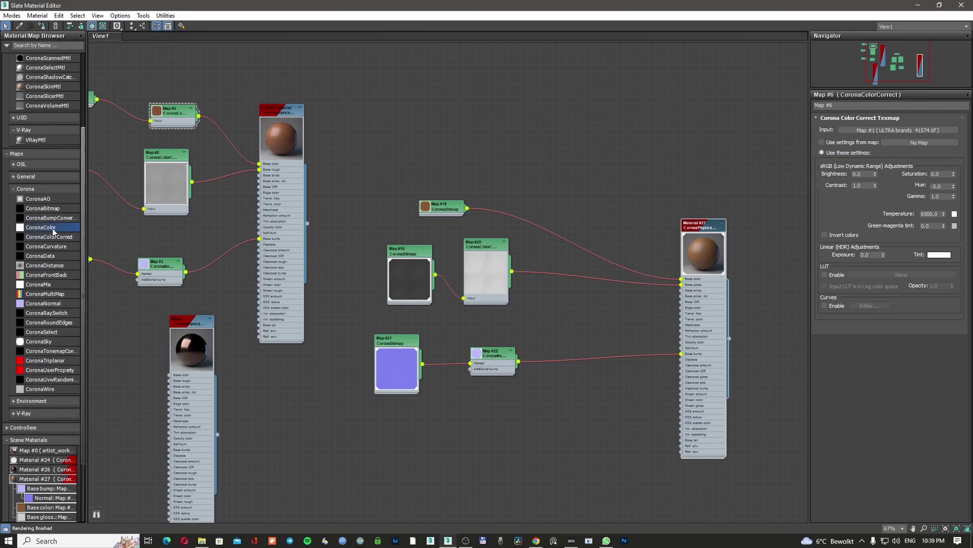
pyautogui.moveTo(51, 237); pyautogui.dragTo(575, 245)
pyautogui.moveTo(481, 250); pyautogui.dragTo(481, 269)
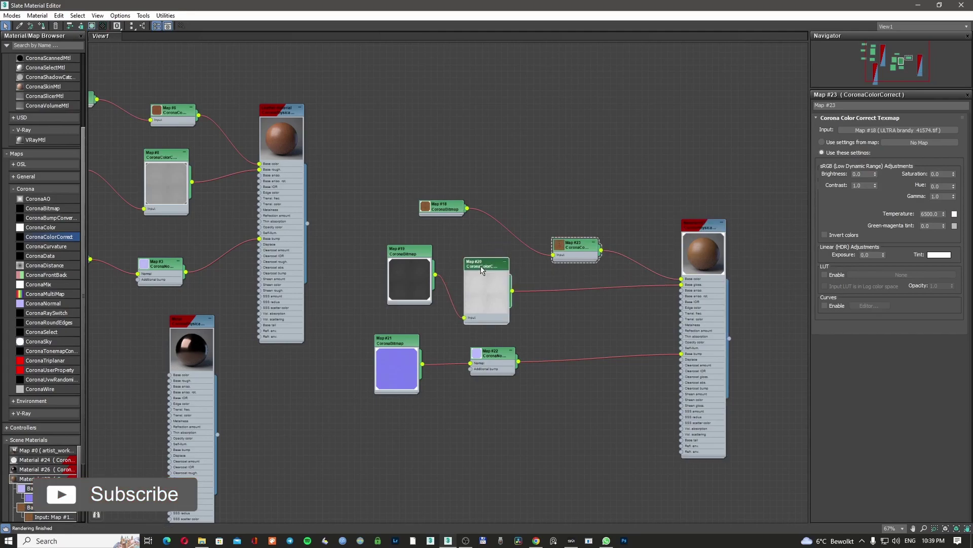
pyautogui.scroll(4, 572, 251)
pyautogui.moveTo(571, 239); pyautogui.dragTo(582, 227)
pyautogui.scroll(-5, 568, 235)
pyautogui.scroll(2, 640, 245)
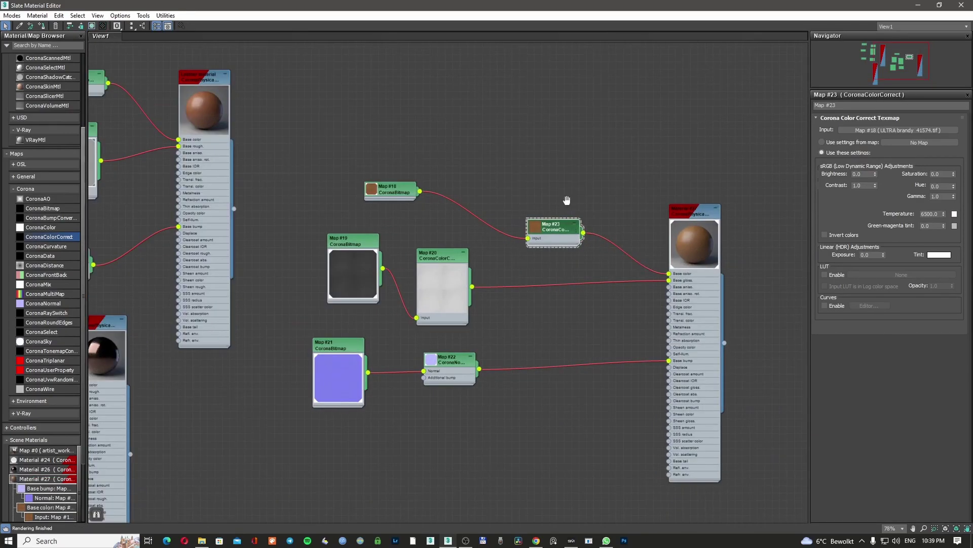
pyautogui.moveTo(566, 200); pyautogui.dragTo(584, 214, button='middle')
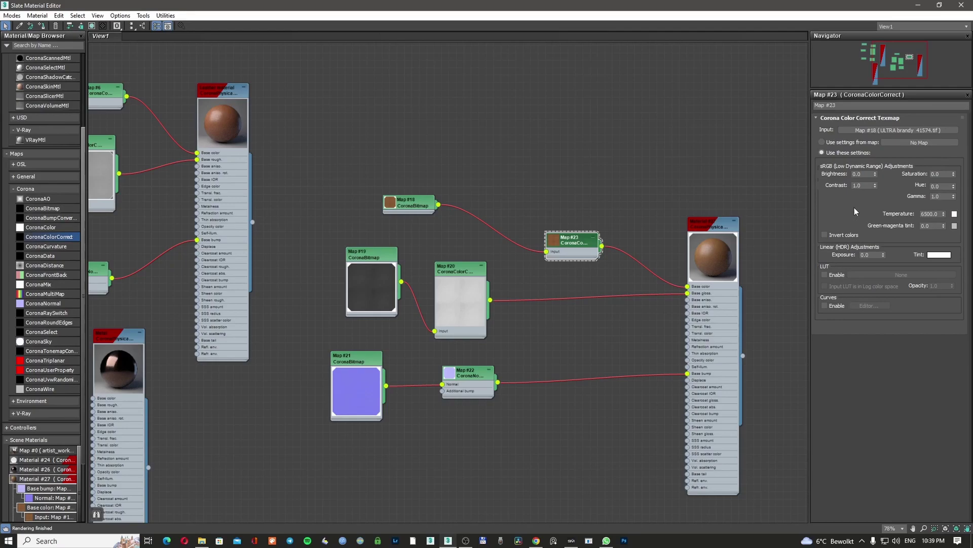
# Try Hue values of 5, -70 and -10 on the base colour's CoronaColorCorrect map, and set it to -5.
pyautogui.doubleClick(947, 187)
pyautogui.write('5')
pyautogui.press('Return')
pyautogui.write('-70')
pyautogui.press('Return')
pyautogui.write('-5')
pyautogui.press('Return')
pyautogui.write('-10')
pyautogui.press('Return')
pyautogui.write('-5')
pyautogui.press('Return')
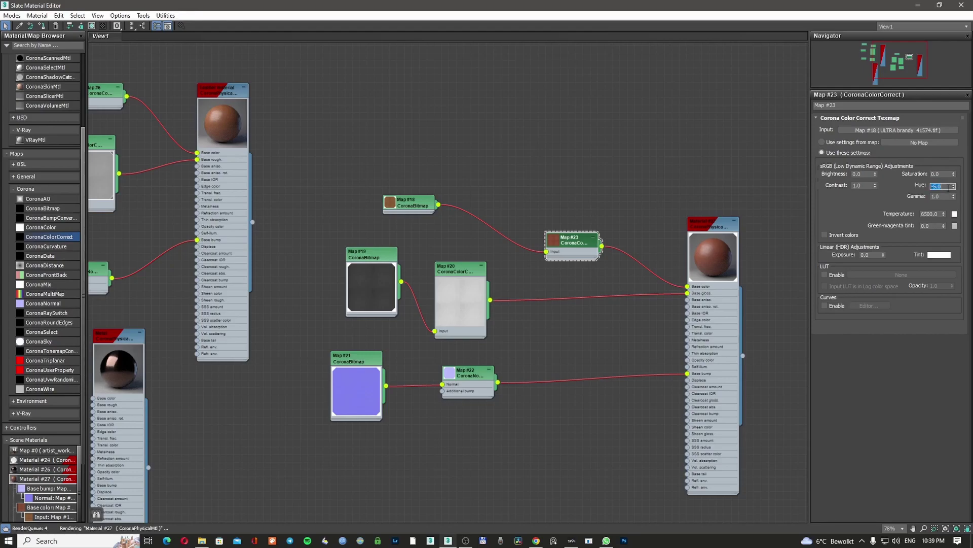
# Reposition the material node and the glossiness colour correction Map #20, and set that map's Exposure to 0.5.
pyautogui.moveTo(719, 230); pyautogui.dragTo(699, 212)
pyautogui.click(449, 277)
pyautogui.rightClick(460, 273)
pyautogui.click(452, 275)
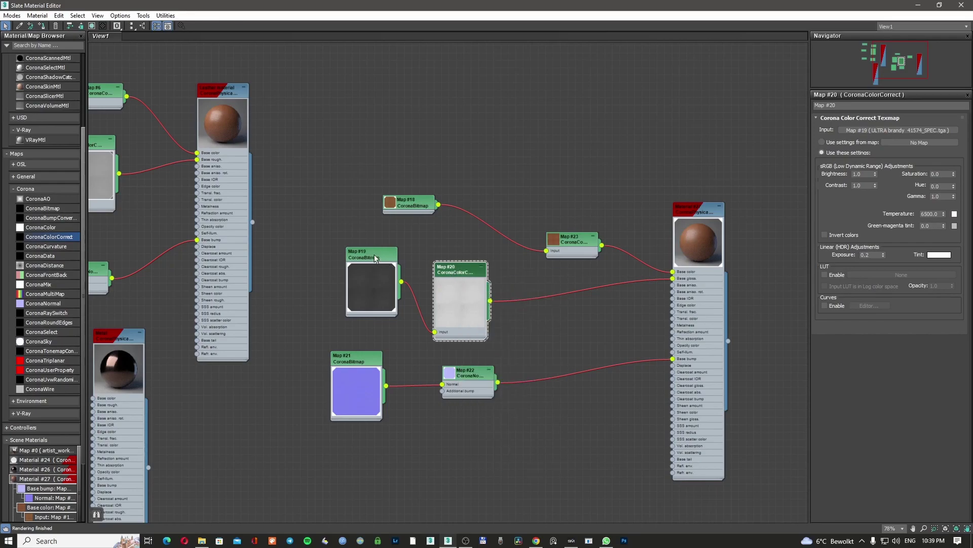
pyautogui.moveTo(466, 275); pyautogui.dragTo(498, 277)
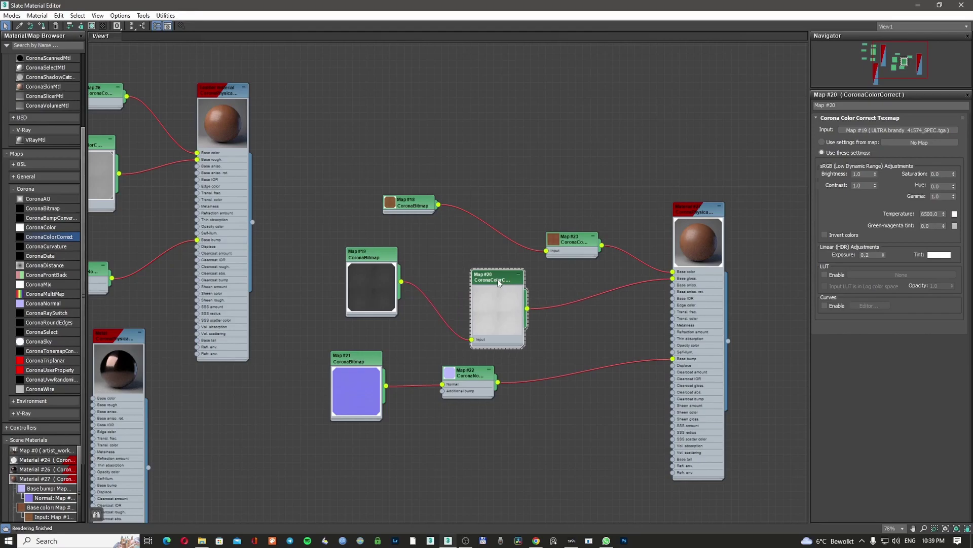
pyautogui.doubleClick(874, 255)
pyautogui.write('0.5')
pyautogui.press('Return')
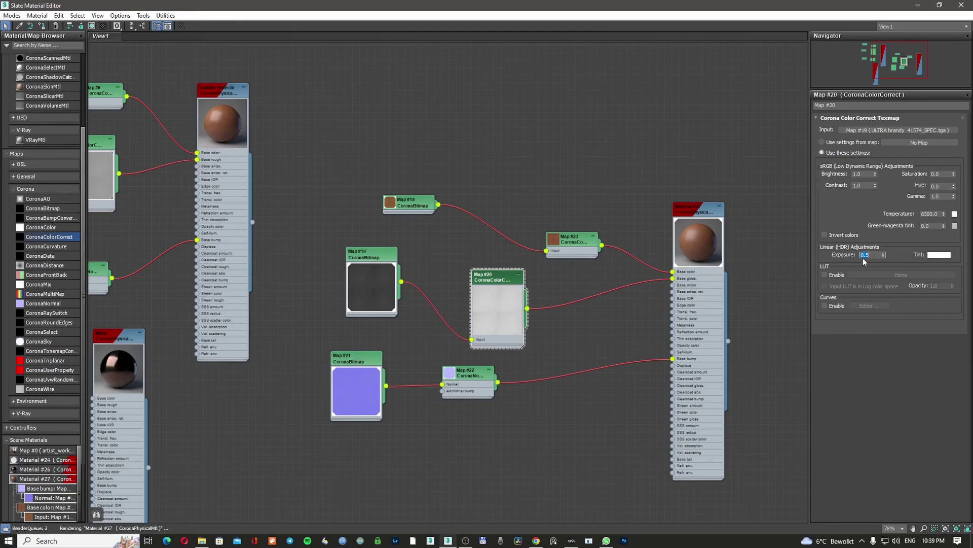
# Undo the last node move, restore the material editor to a smaller window, and close it.
pyautogui.moveTo(690, 213); pyautogui.dragTo(272, 96)
pyautogui.hotkey('ctrl', 'z')
pyautogui.doubleClick(671, 5)
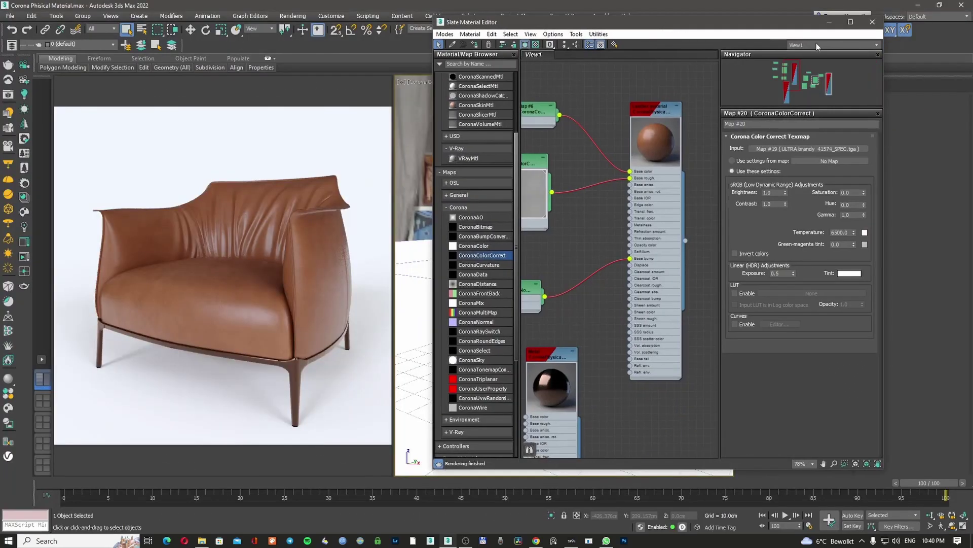
pyautogui.click(881, 25)
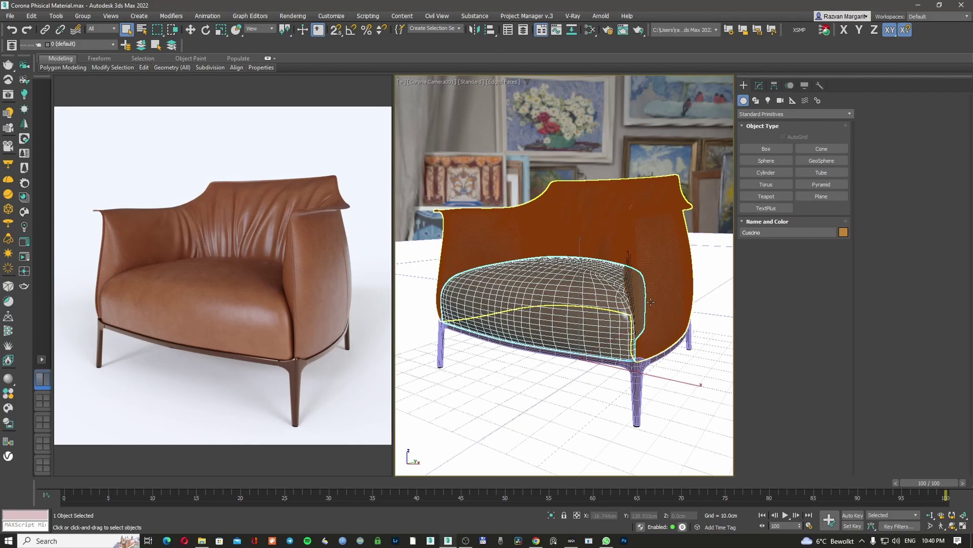
# Dolly and shift the camera close to the armchair's cushion and side panel to examine the leather in the interactive render.
pyautogui.click(930, 515)
pyautogui.moveTo(649, 325); pyautogui.dragTo(591, 284)
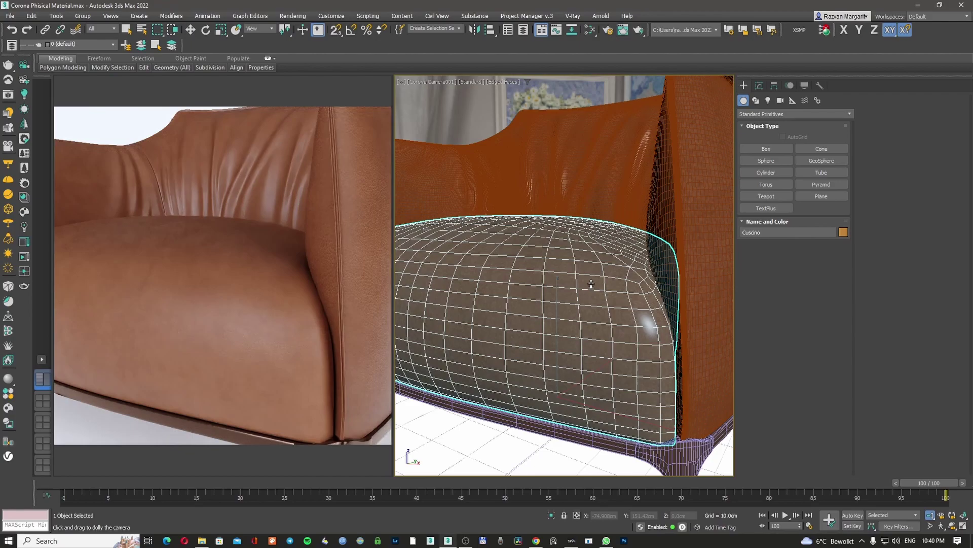
pyautogui.moveTo(648, 298); pyautogui.dragTo(583, 305, button='middle')
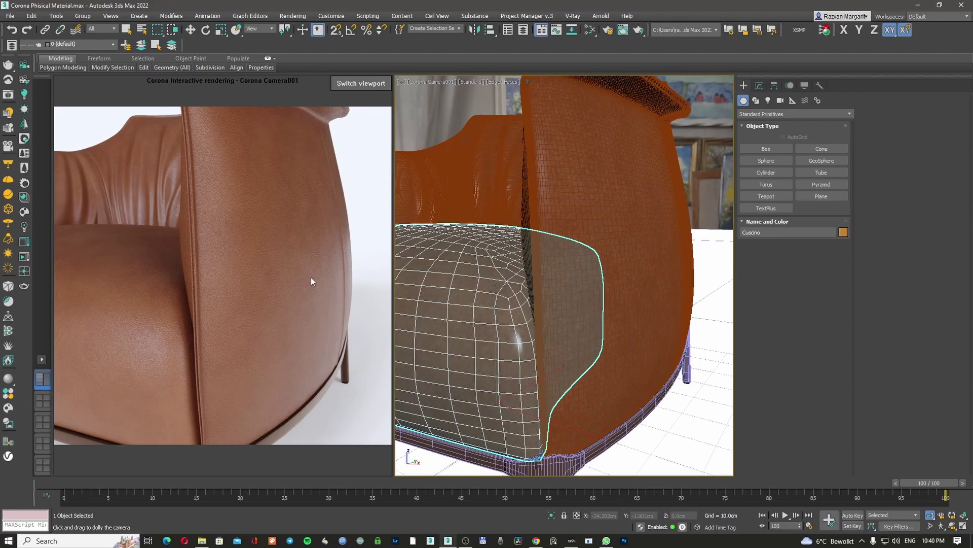
# Undo the close-up camera moves to frame the whole armchair, leave the camera navigation tool, and clear the selection.
pyautogui.hotkey('ctrl', 'z')
pyautogui.hotkey('ctrl', 'z')
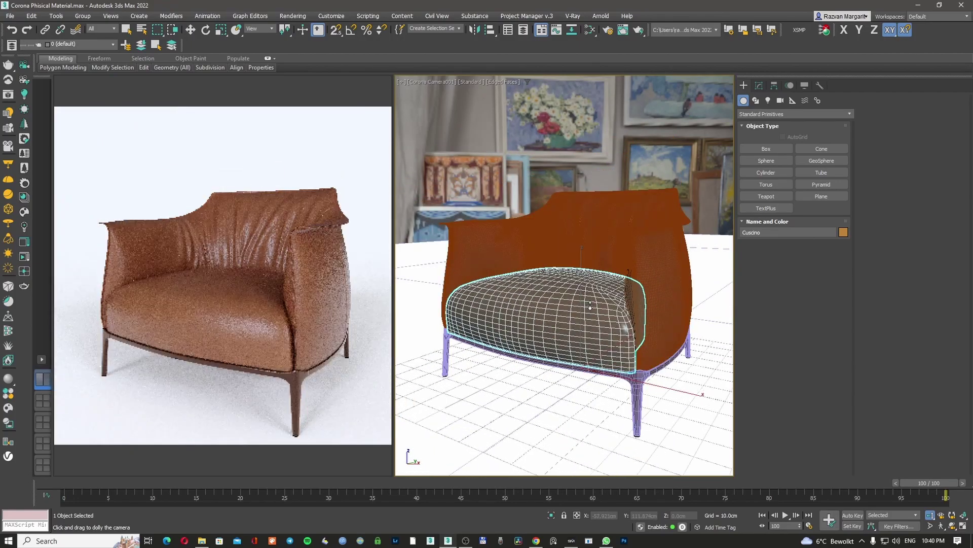
pyautogui.rightClick(704, 306)
pyautogui.click(703, 306)
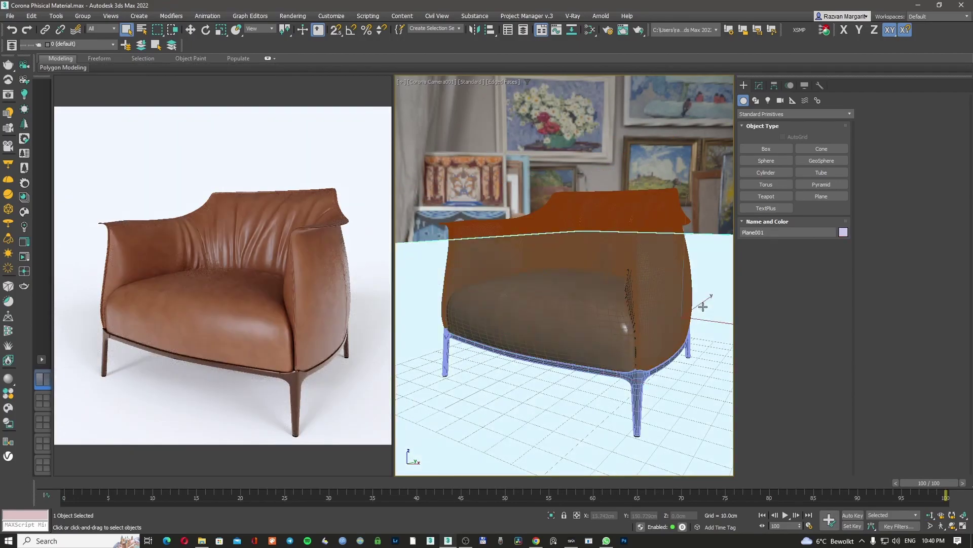
pyautogui.click(718, 214)
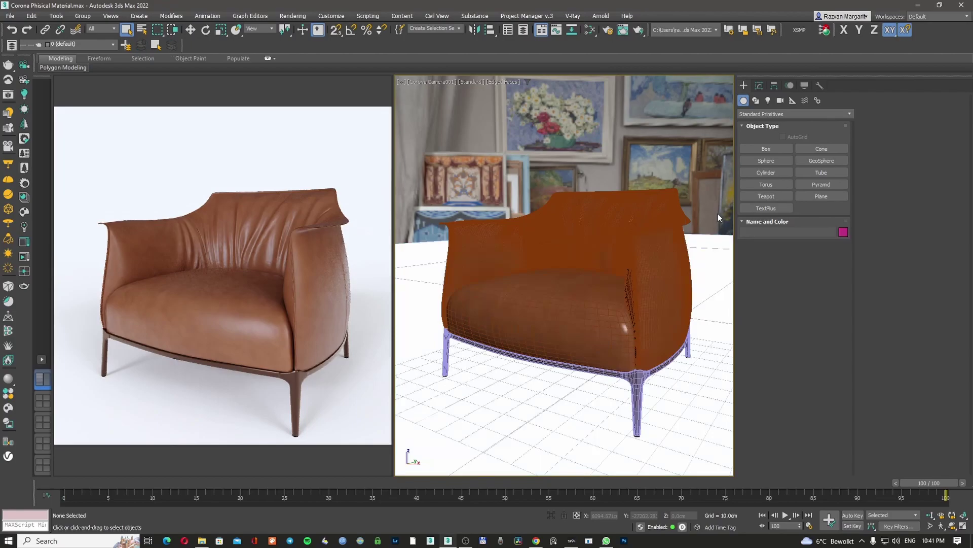